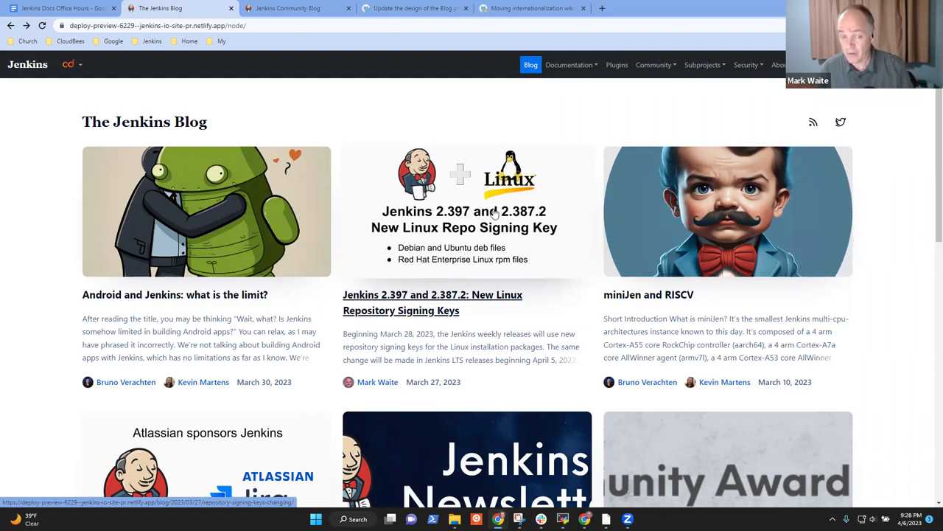
Step: Read the Linux signing-key article, then return to the blog index
click(463, 210)
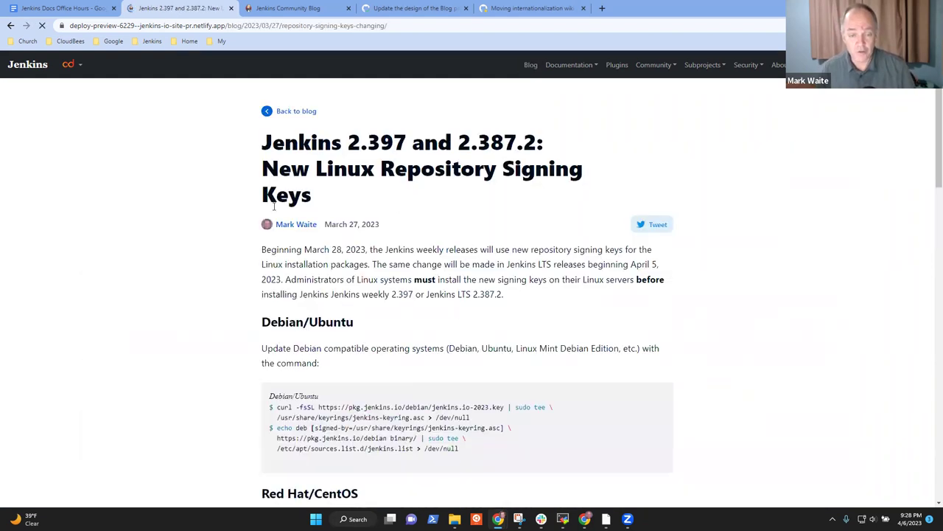
scroll(396, 274, down, 4)
scroll(396, 274, down, 6)
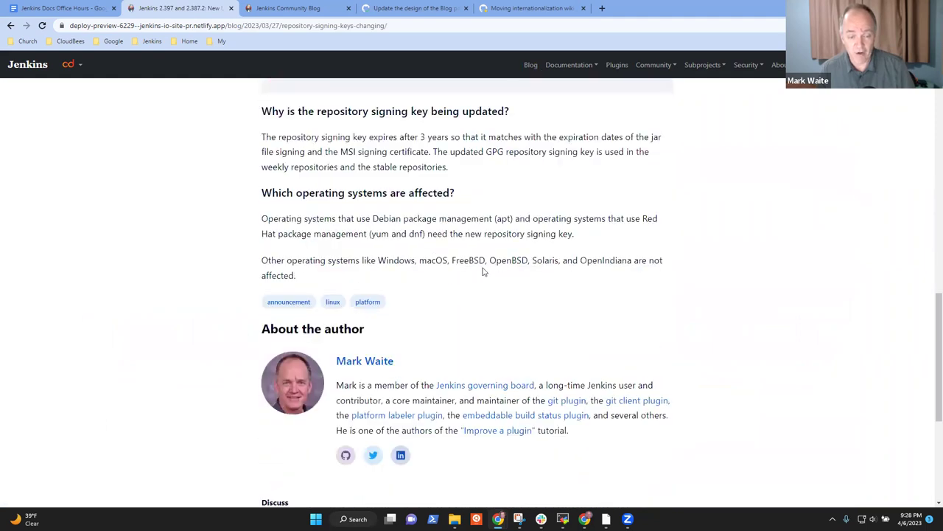
scroll(482, 269, up, 2)
click(11, 26)
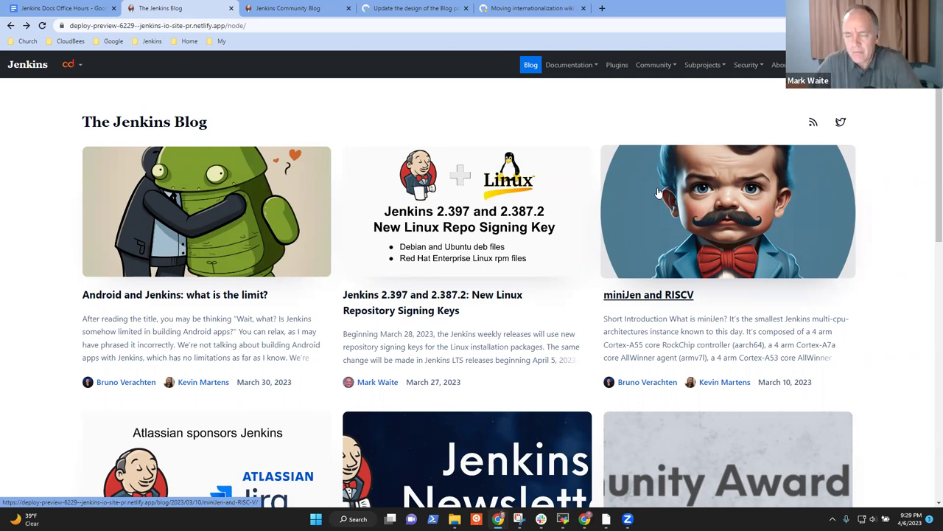
Step: In chrome://flags, search 'dark' and set Auto Dark Mode for Web Contents to Enabled
click(602, 8)
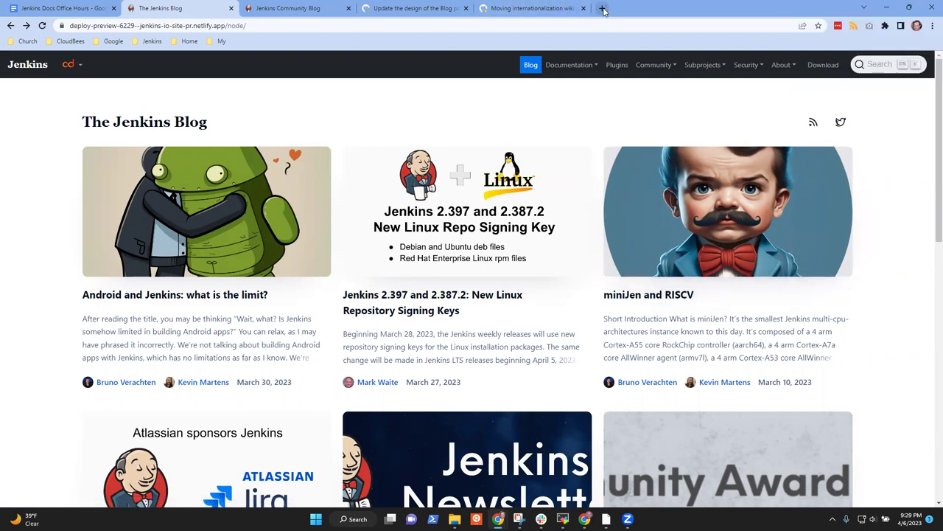
text(chro)
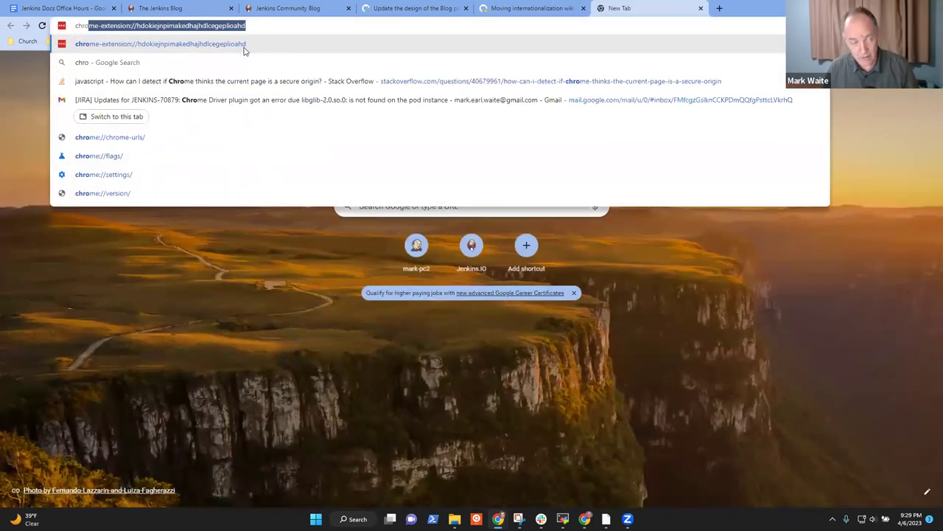
text(me://flags)
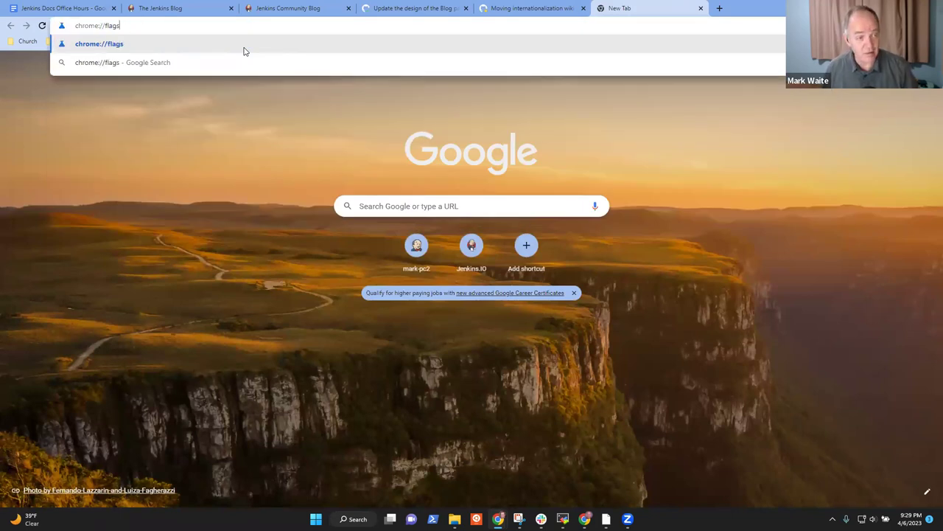
key(Return)
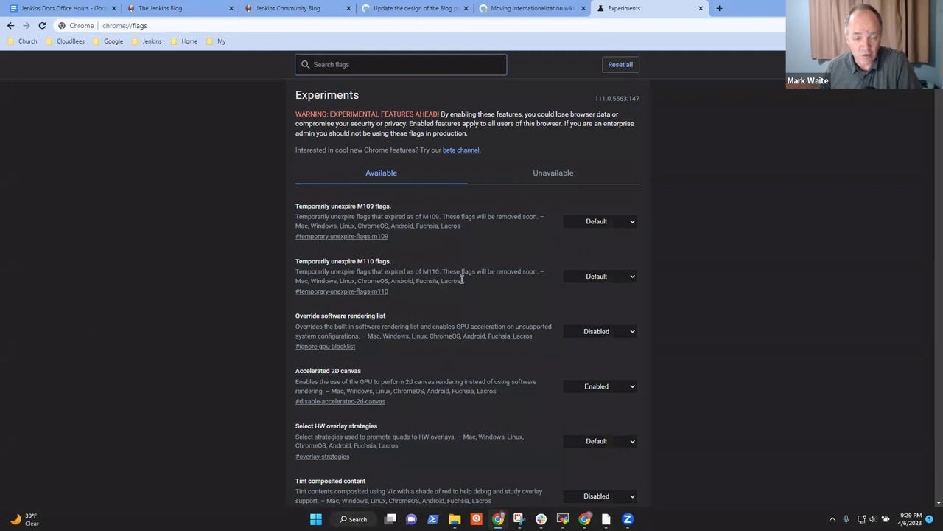
scroll(440, 271, down, 3)
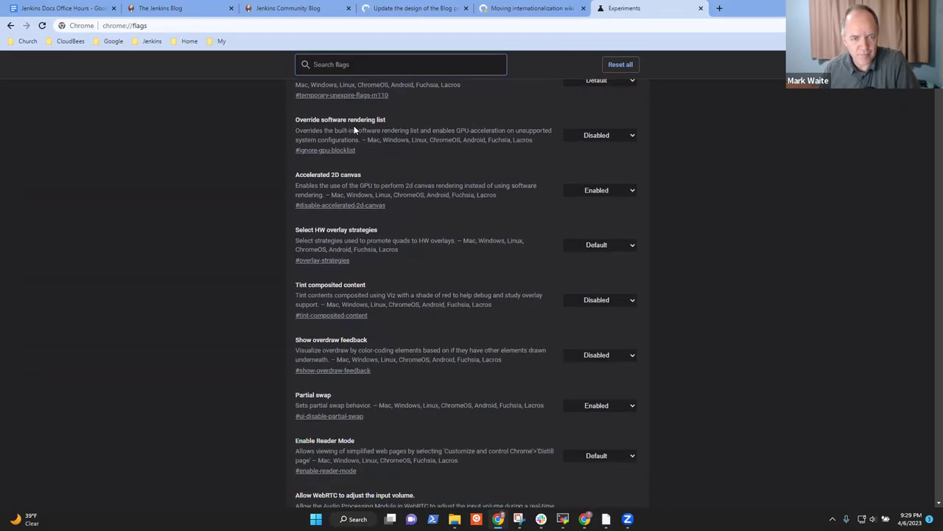
scroll(354, 125, up, 3)
text(dark)
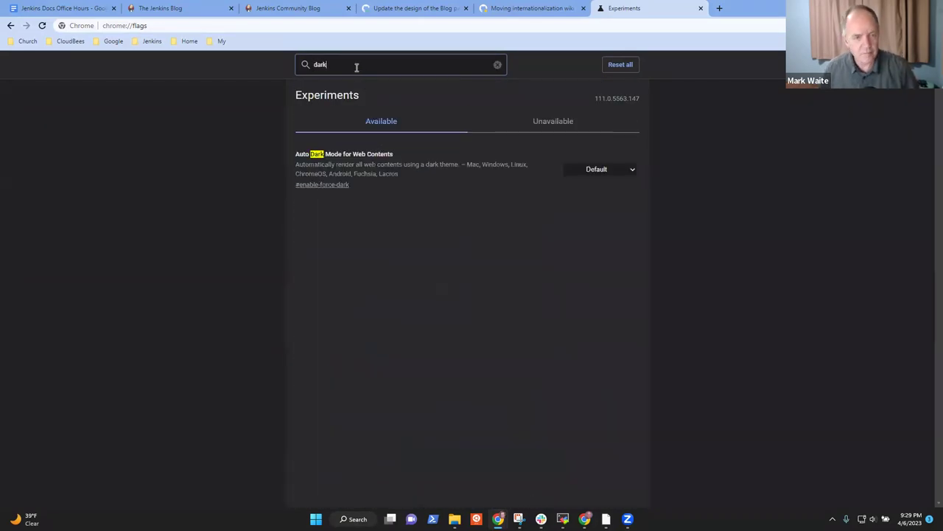
click(611, 171)
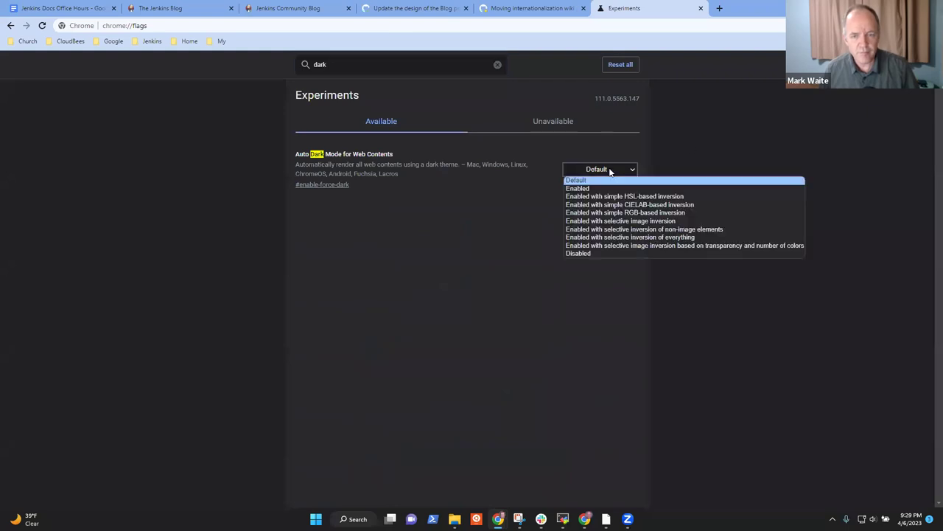
click(572, 188)
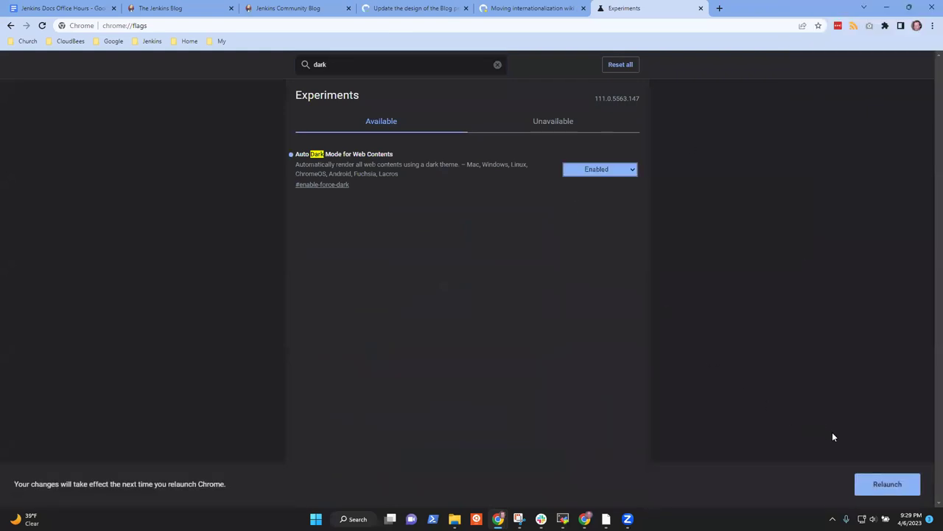
Step: Relaunch Chrome and dismiss the safety warning so the blog preview reloads in dark mode
click(887, 485)
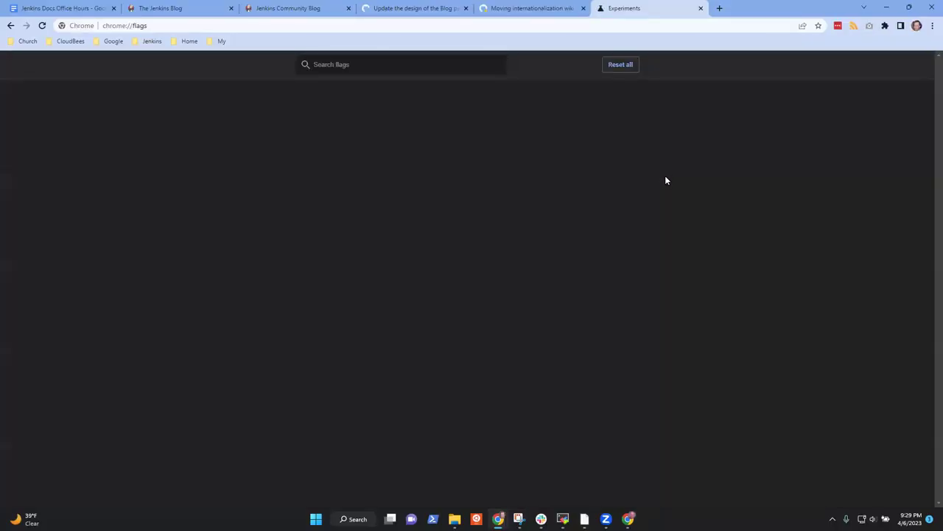
click(538, 8)
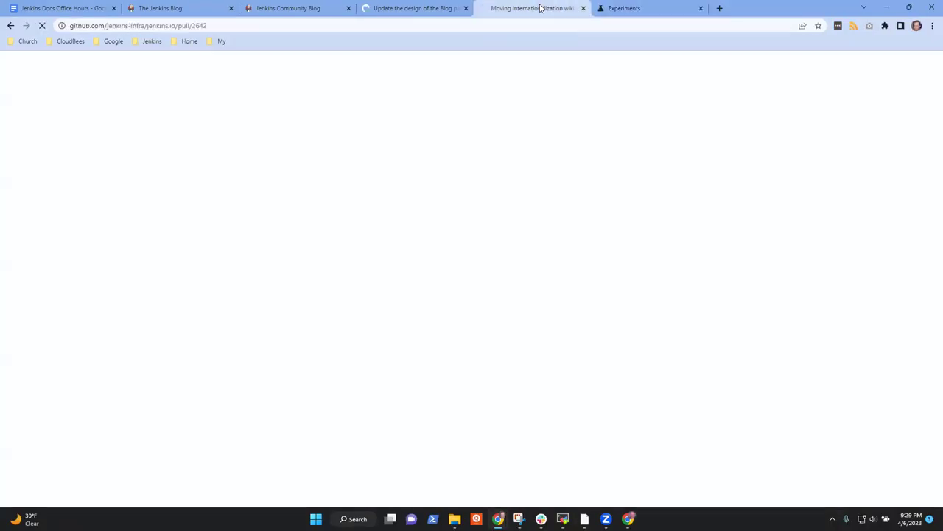
click(181, 8)
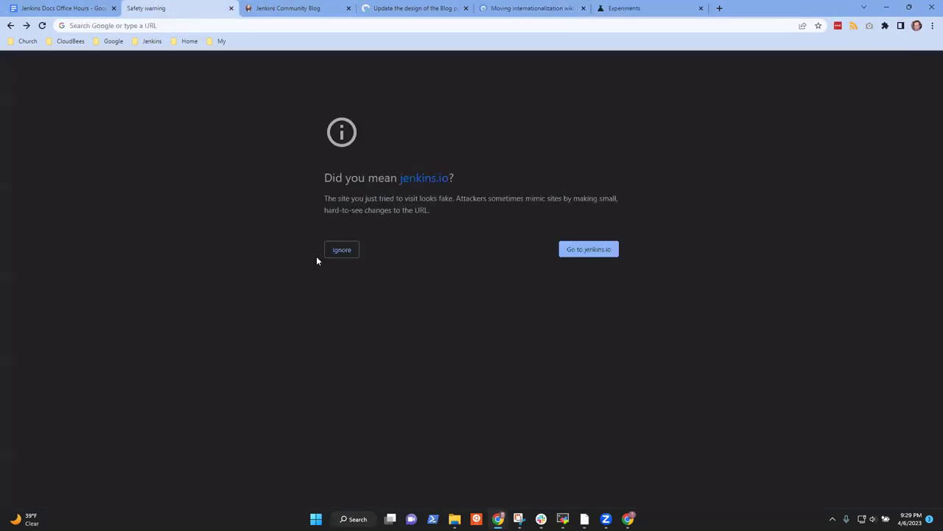
click(351, 252)
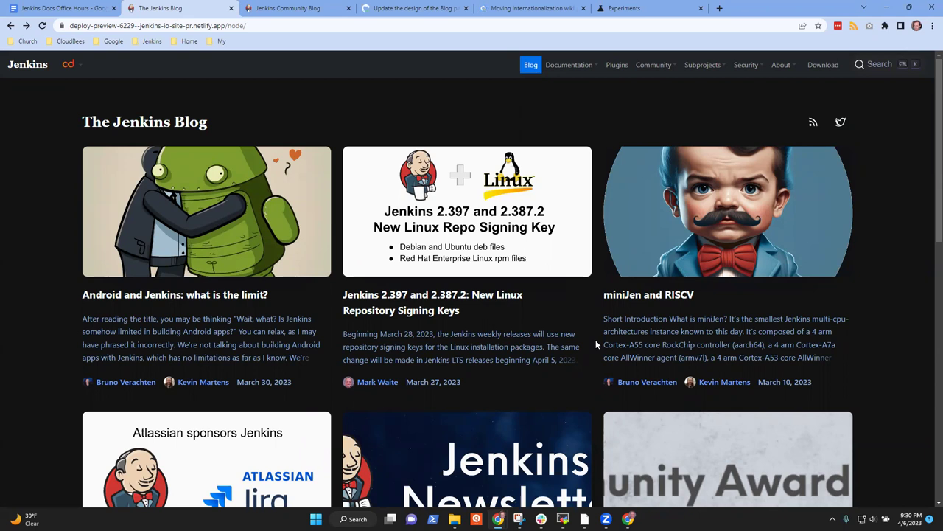
Step: Scroll up and down through the dark-rendered blog index posts
scroll(467, 353, down, 1)
scroll(468, 367, down, 1)
scroll(486, 366, up, 2)
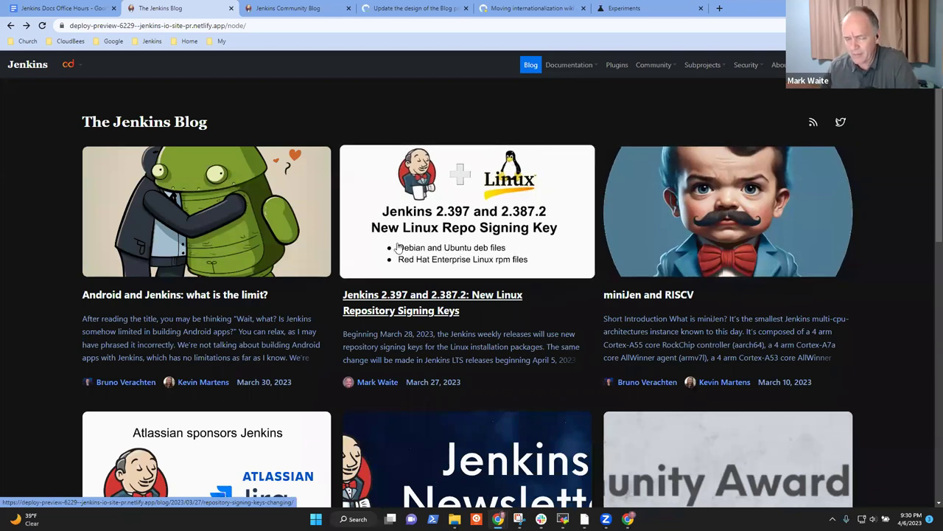
scroll(374, 376, down, 2)
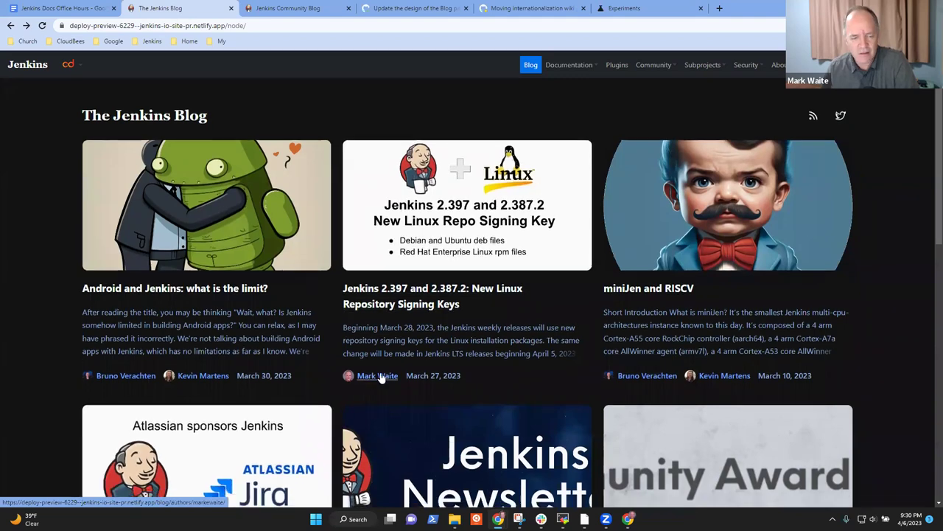
scroll(501, 206, up, 2)
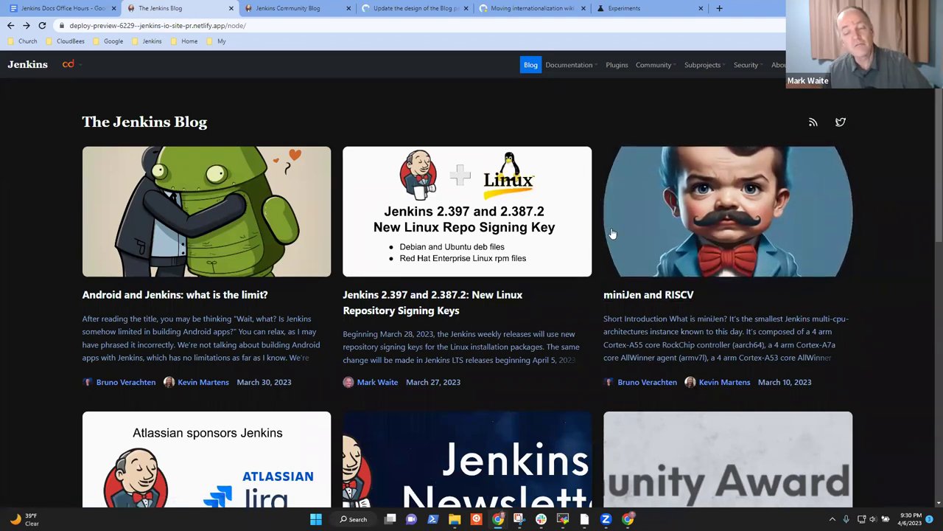
scroll(516, 243, down, 2)
scroll(516, 239, down, 2)
scroll(575, 192, up, 5)
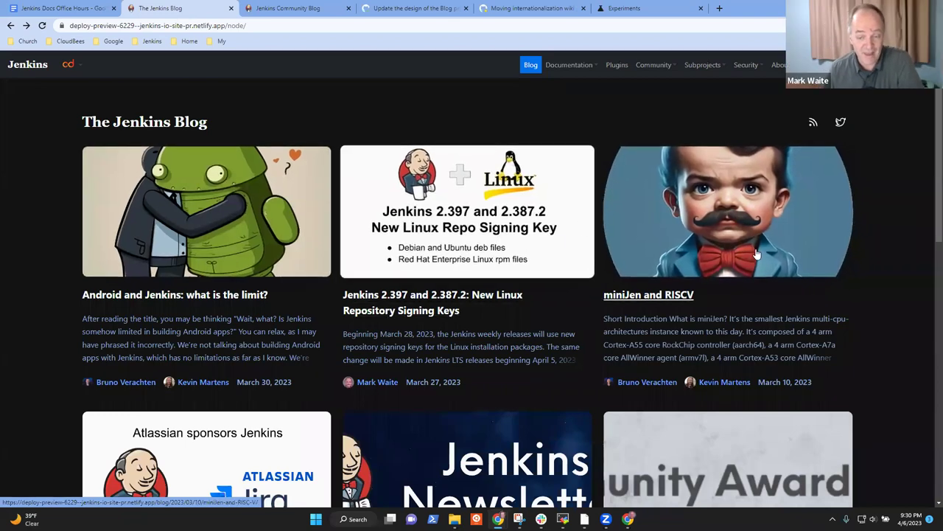
scroll(516, 250, down, 4)
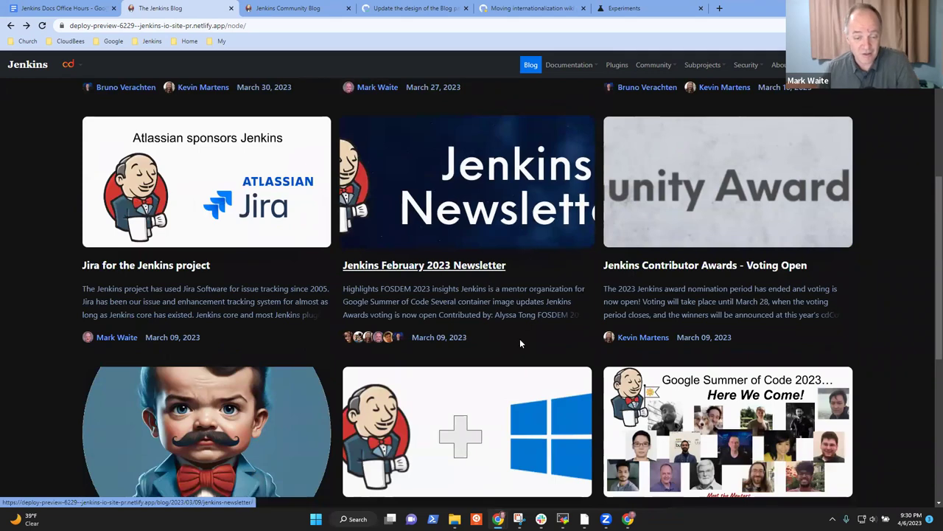
scroll(519, 342, down, 3)
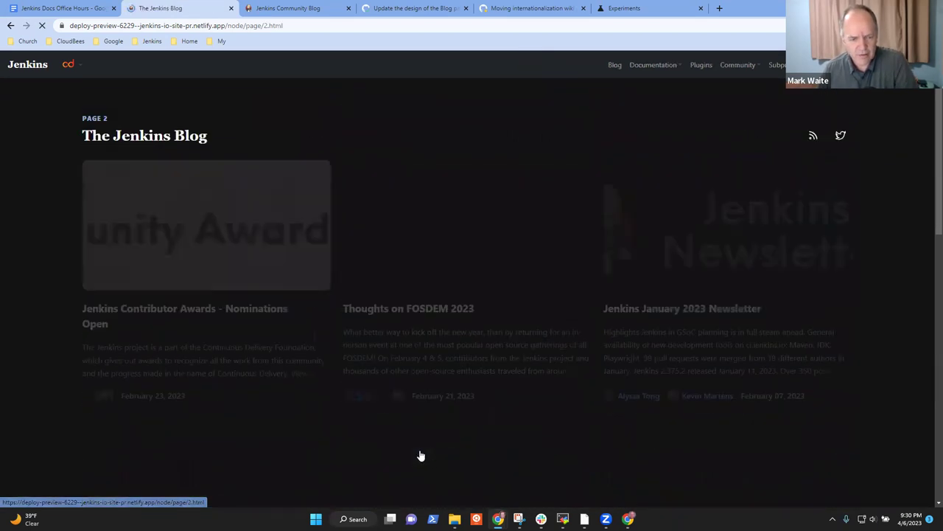
scroll(596, 287, down, 5)
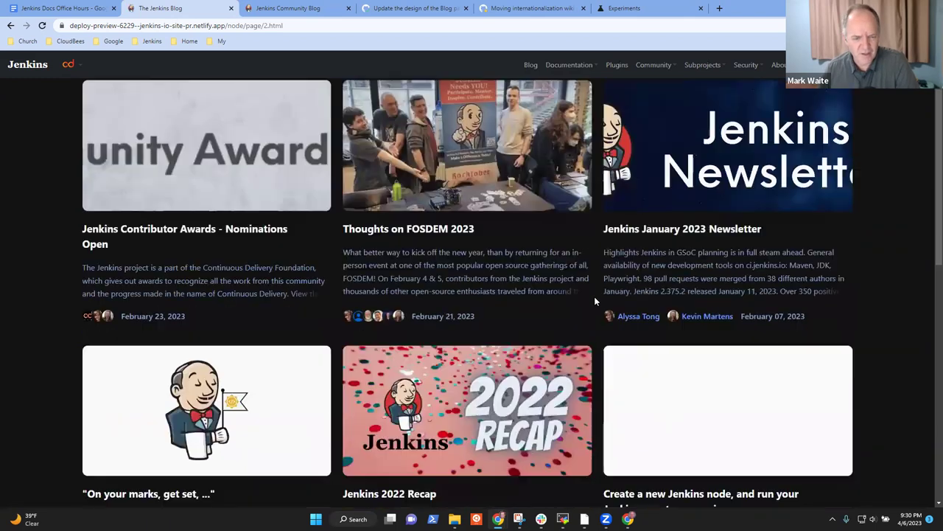
scroll(489, 269, down, 3)
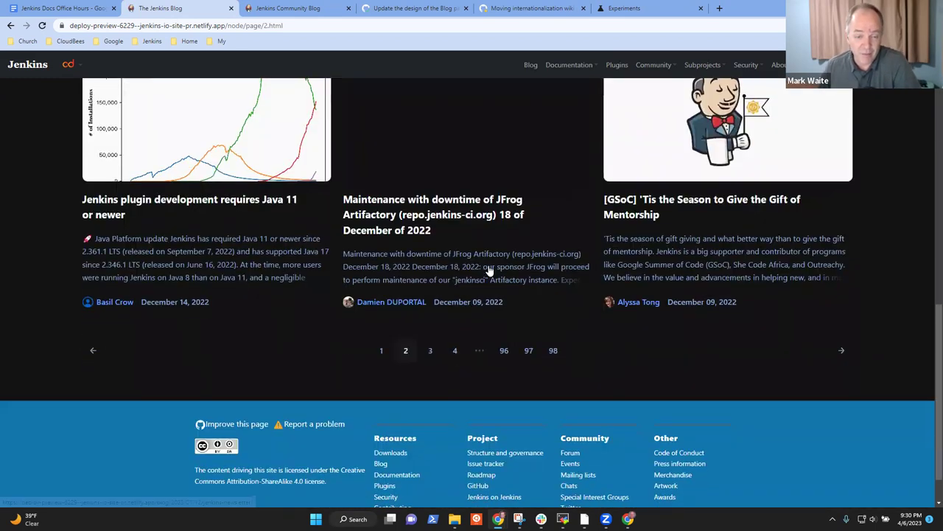
scroll(487, 276, up, 1)
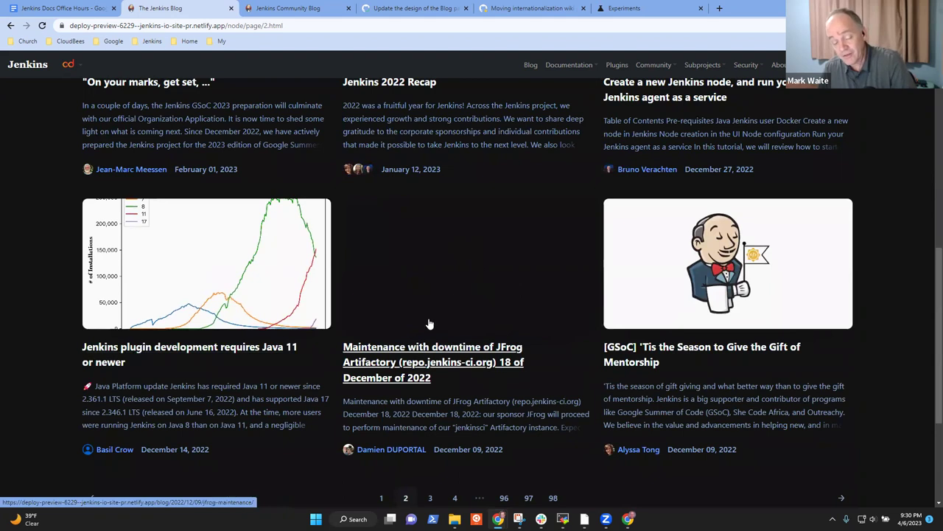
Step: Glance at the JFrog maintenance post, then open and scroll page 3 of the listing
click(422, 356)
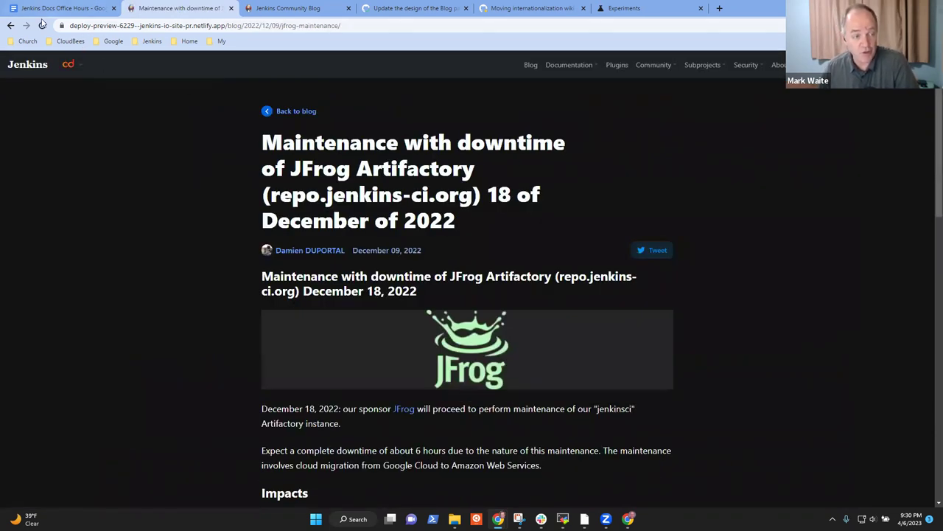
click(11, 25)
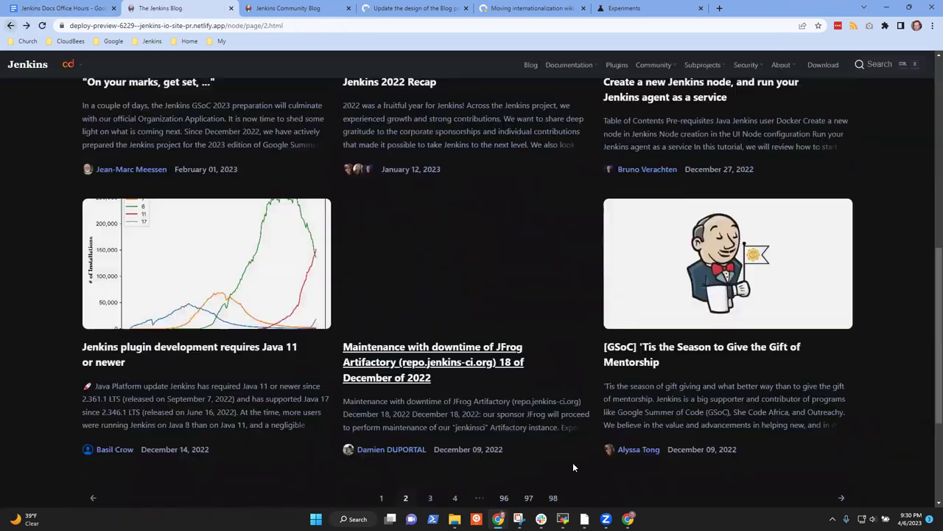
click(431, 499)
scroll(556, 389, down, 3)
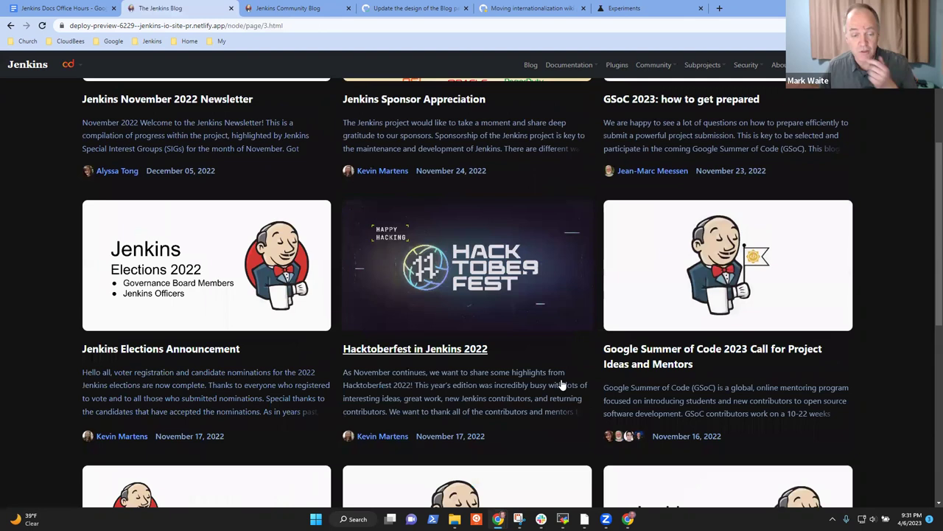
scroll(562, 384, down, 1)
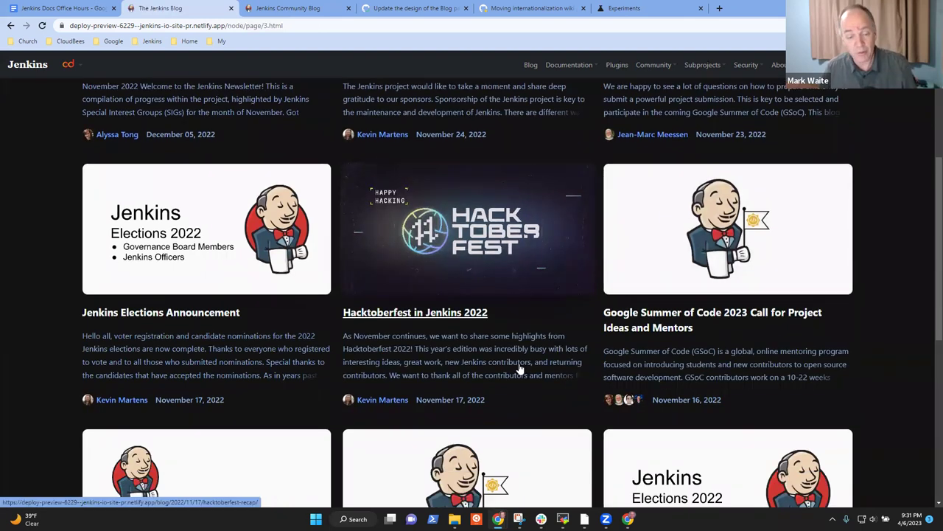
scroll(560, 383, down, 3)
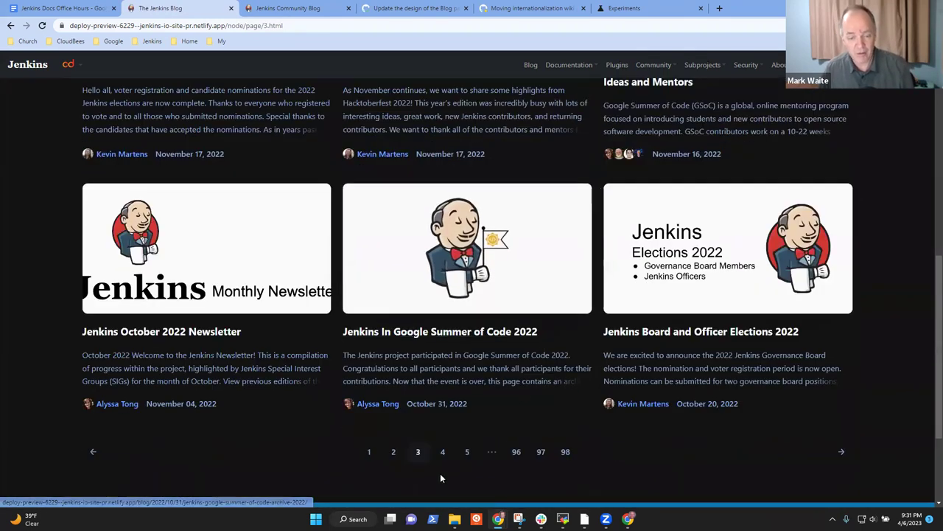
Step: Open page 4 of the blog listing and scroll through its posts
click(443, 452)
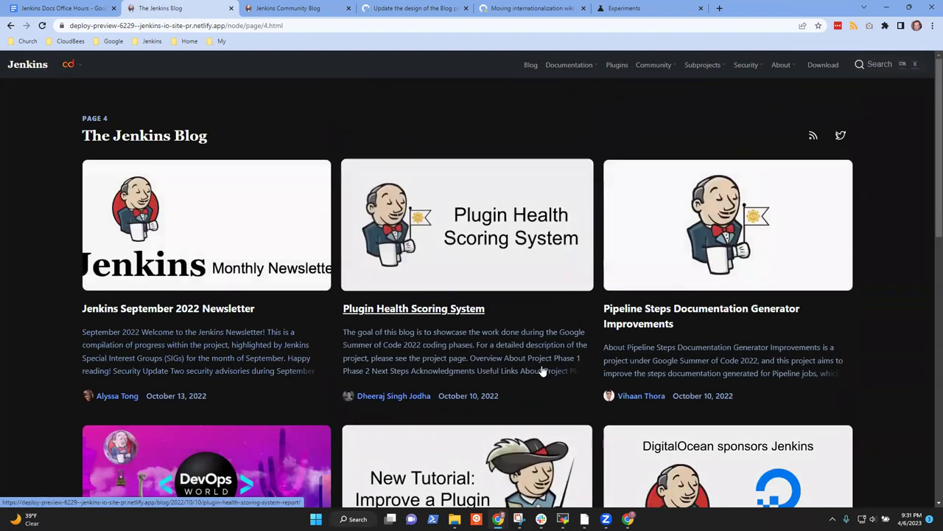
scroll(511, 379, down, 2)
scroll(526, 393, down, 6)
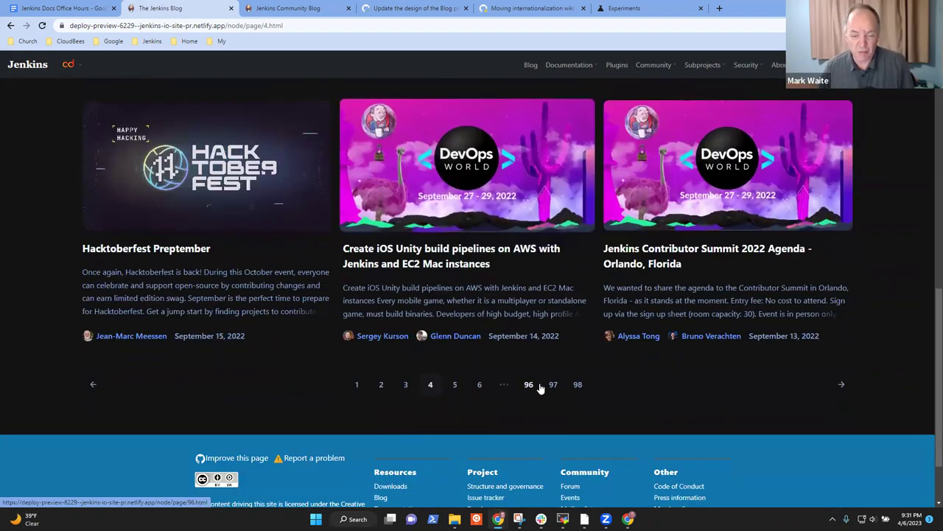
Step: Open page 5 and scroll its cards, September 7 back to July 27, 2022
click(456, 388)
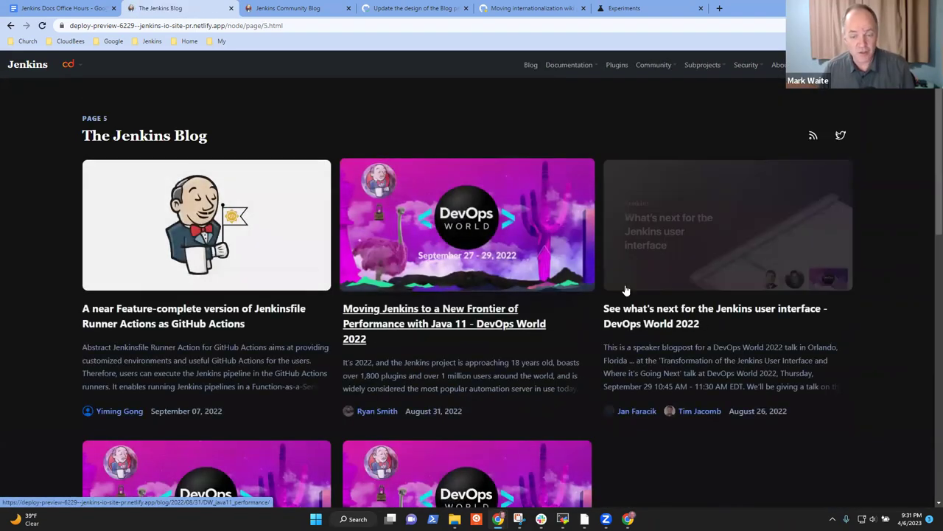
scroll(735, 375, down, 2)
scroll(740, 324, down, 1)
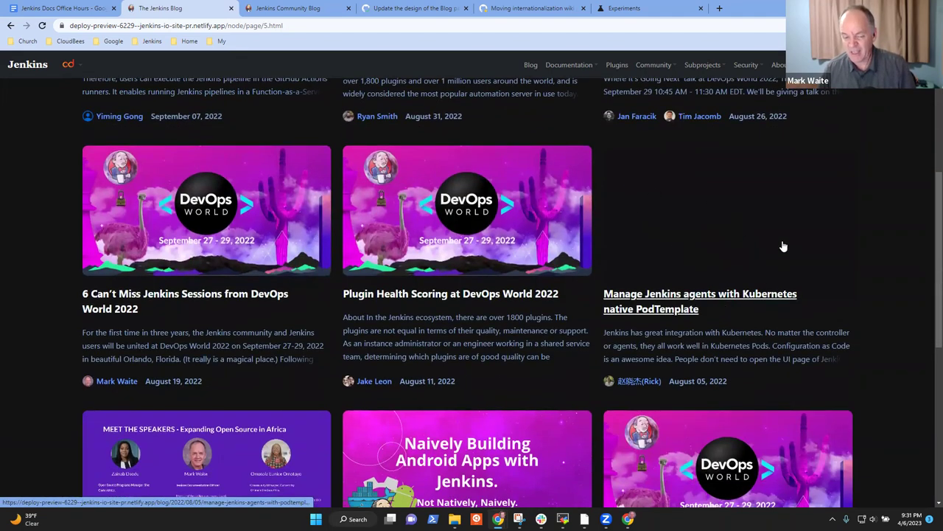
scroll(631, 292, down, 4)
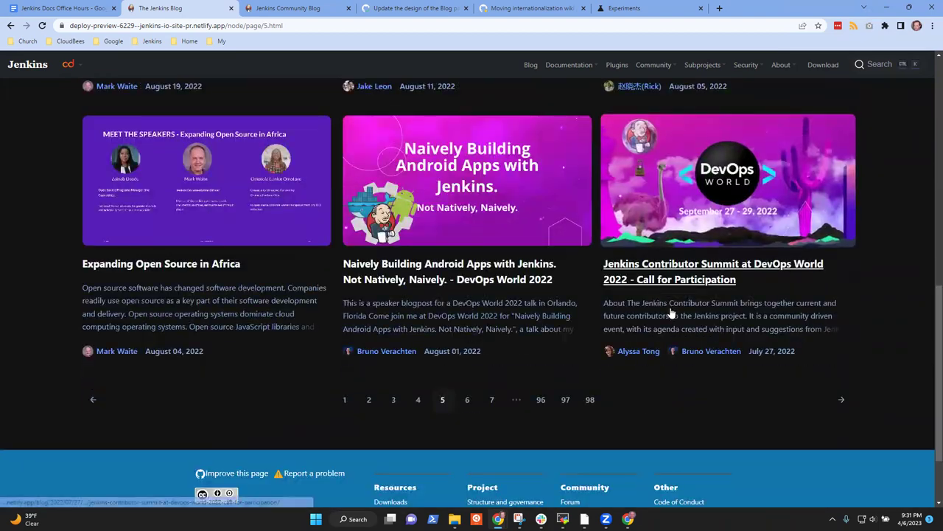
scroll(692, 269, up, 2)
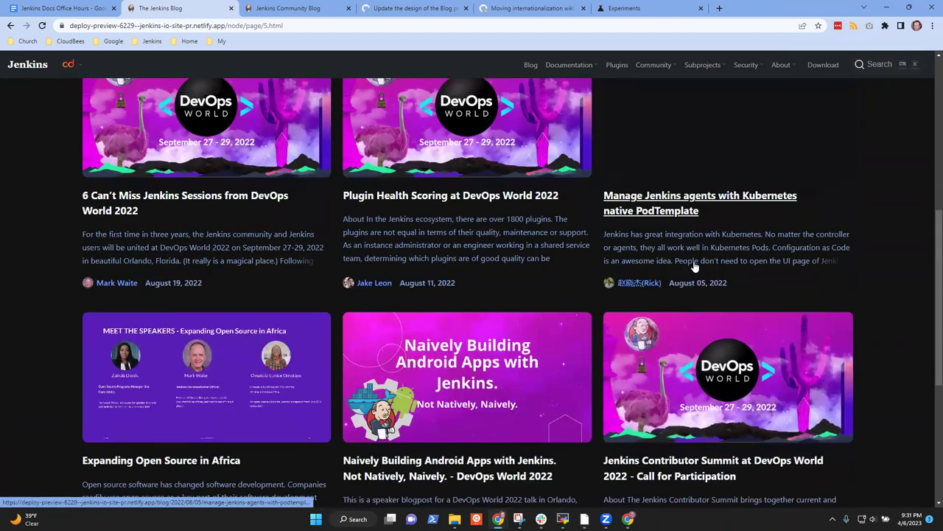
scroll(700, 267, up, 1)
scroll(645, 311, down, 3)
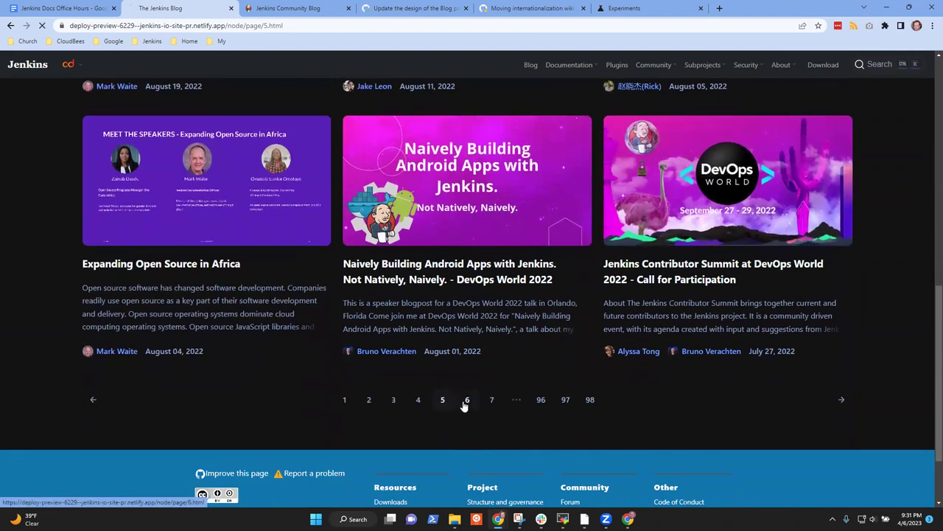
Step: Open page 6 and read the 'Jenkins requires Java 11 or newer' post
click(466, 400)
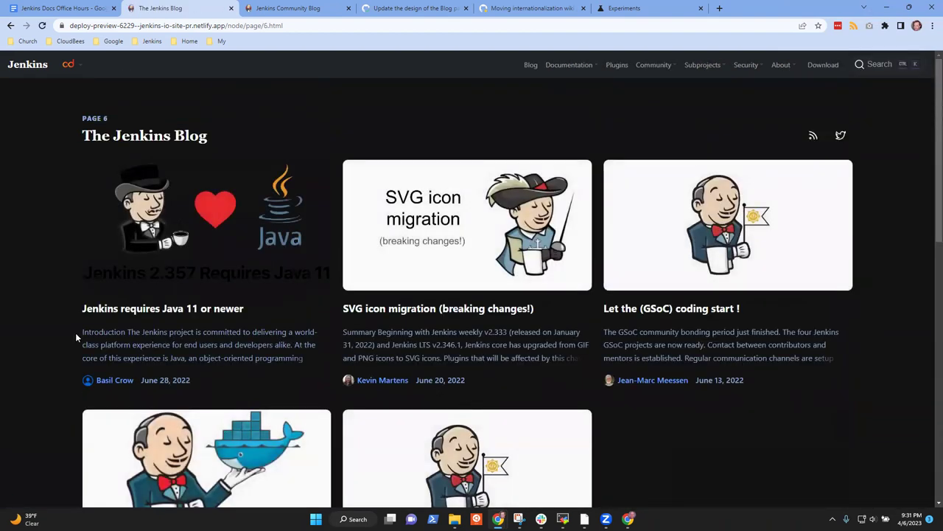
click(237, 251)
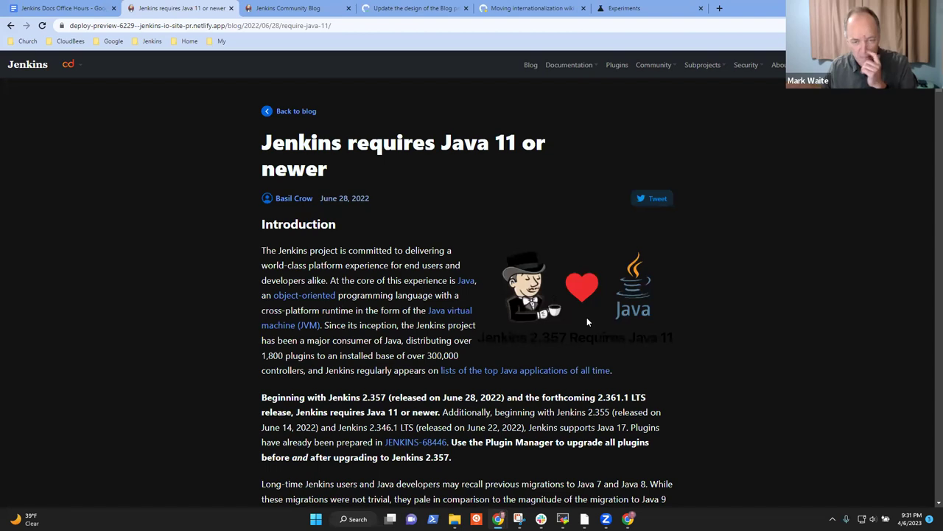
click(10, 26)
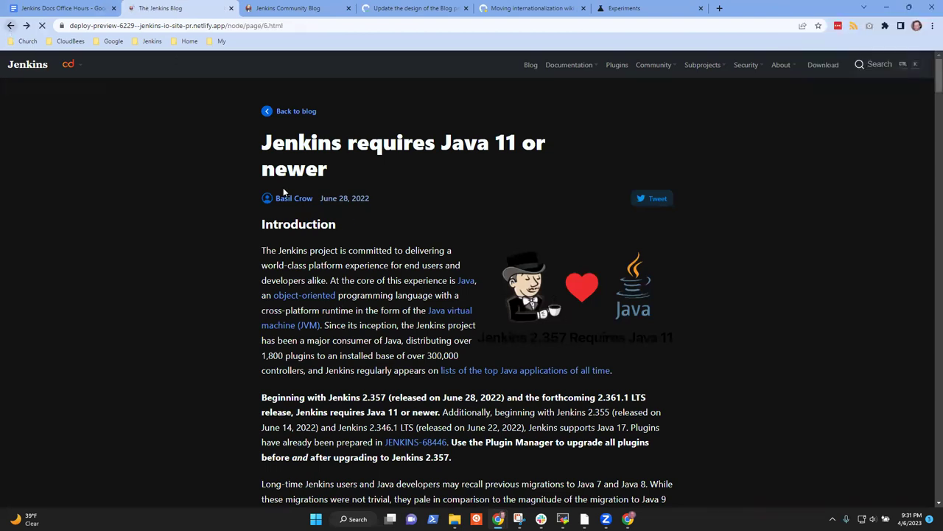
Step: Scroll through the page 6 listing and jump back to the first page via pagination
scroll(518, 272, down, 4)
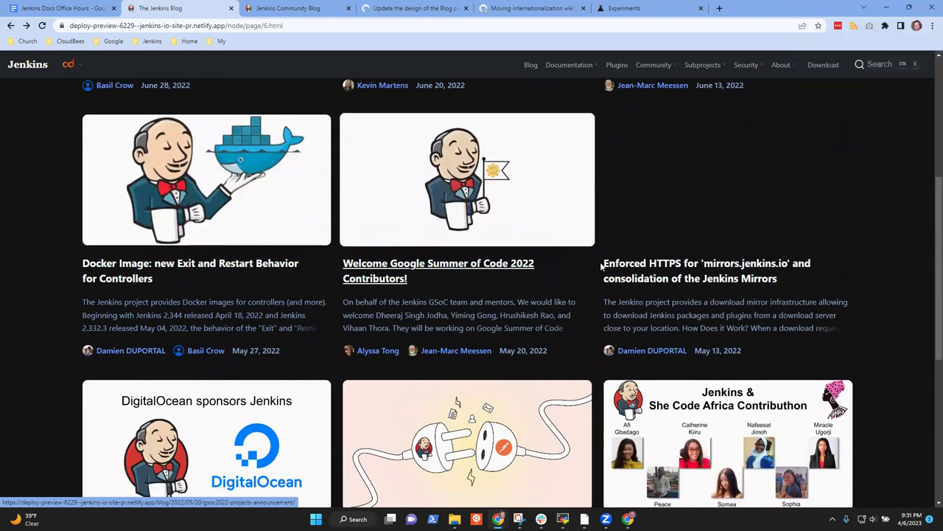
scroll(579, 248, up, 4)
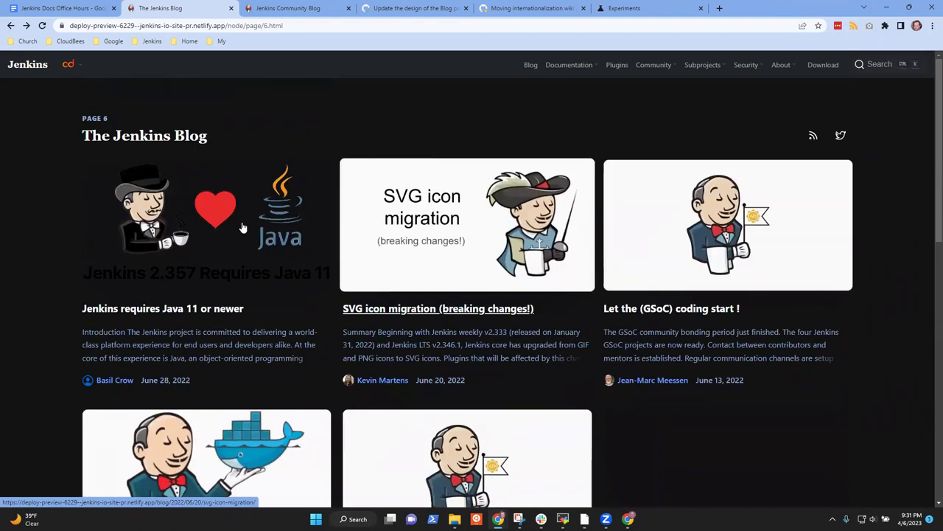
scroll(524, 251, down, 3)
scroll(524, 251, up, 3)
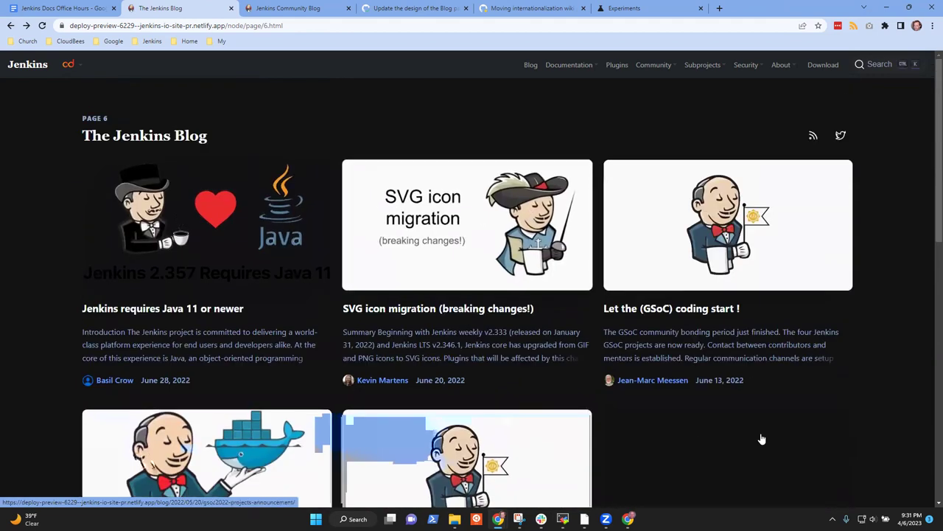
scroll(590, 435, down, 4)
scroll(601, 446, down, 2)
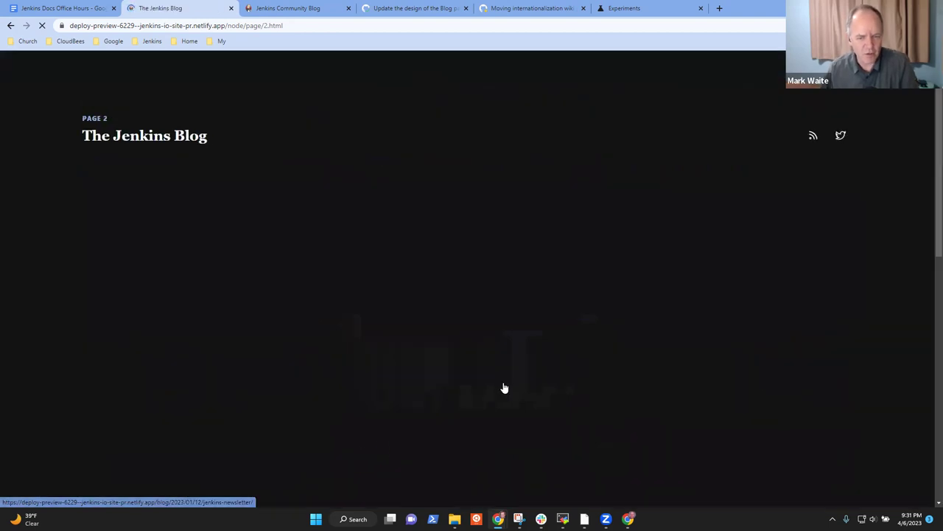
scroll(442, 399, down, 2)
scroll(446, 400, down, 6)
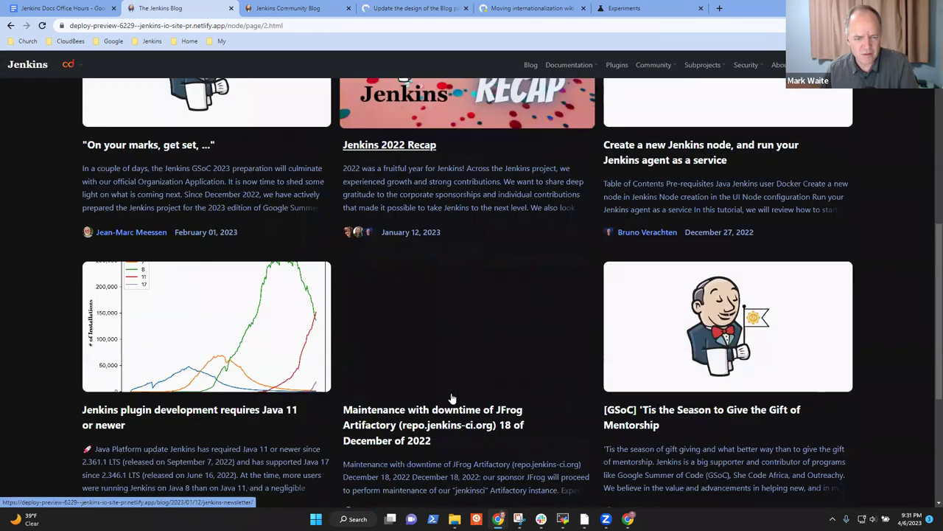
scroll(457, 398, up, 1)
scroll(379, 310, down, 2)
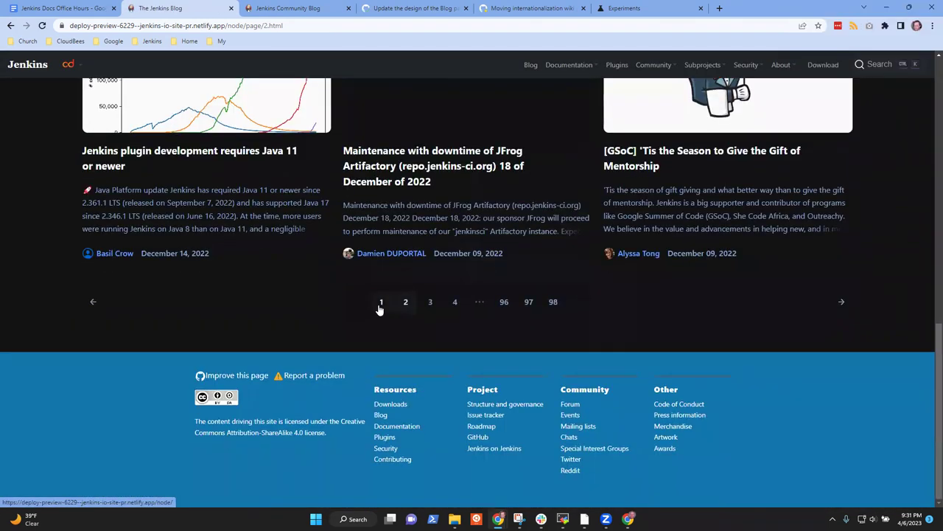
click(380, 308)
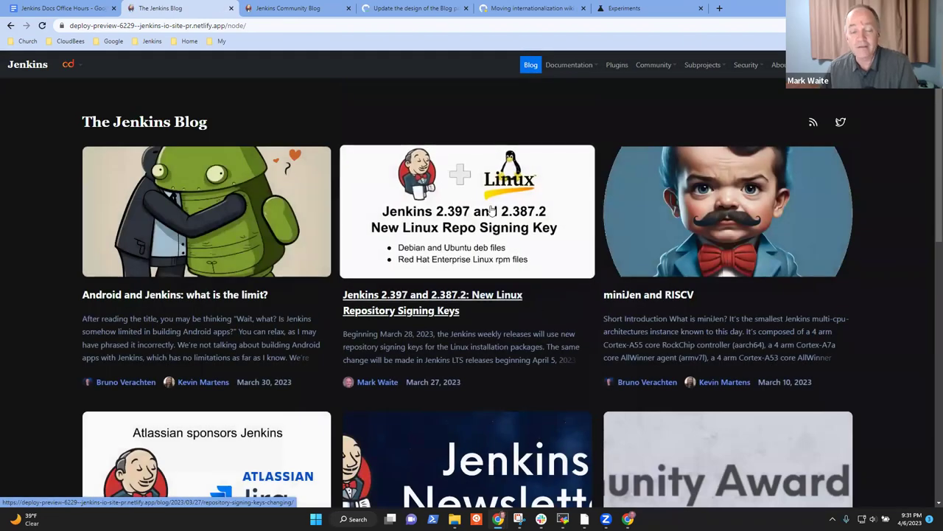
click(458, 177)
scroll(435, 240, down, 3)
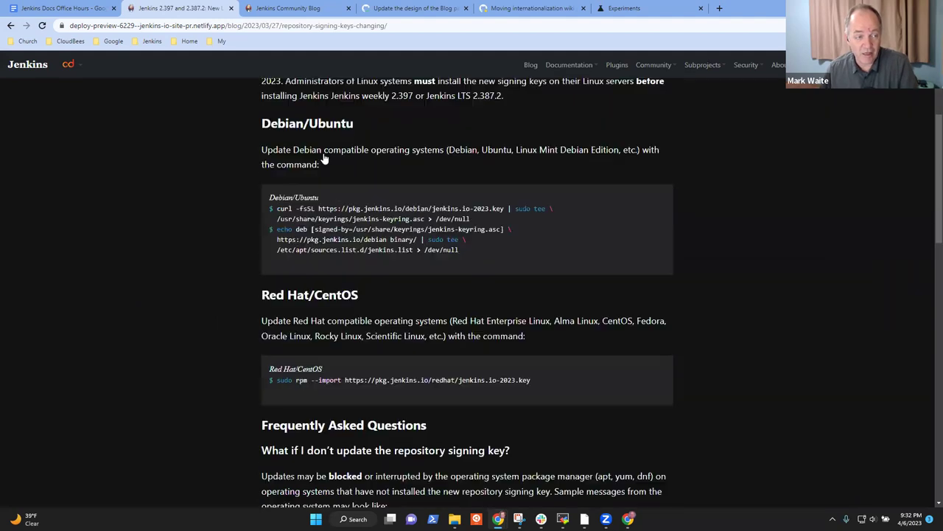
scroll(434, 239, up, 2)
click(11, 25)
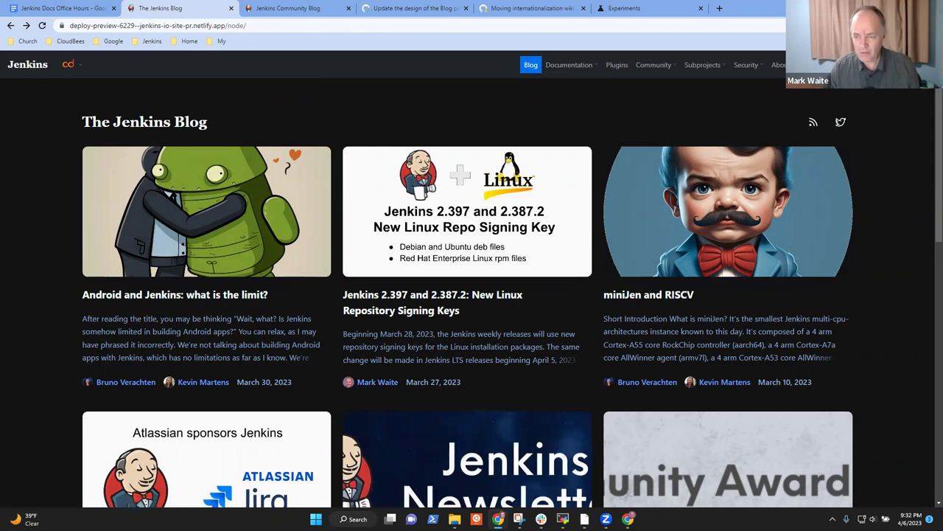
scroll(929, 236, down, 5)
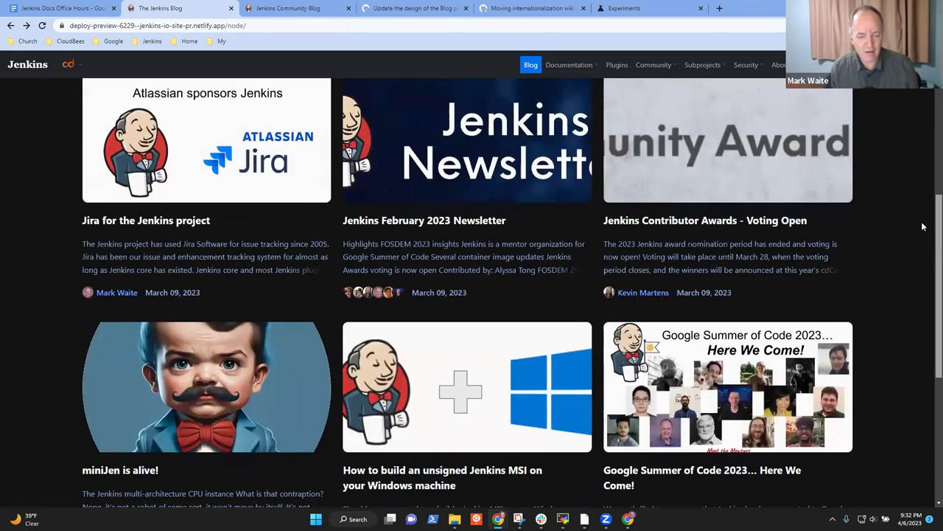
scroll(669, 135, up, 5)
Step: Remove the /node/ path from the address to load the preview site's home page
click(277, 26)
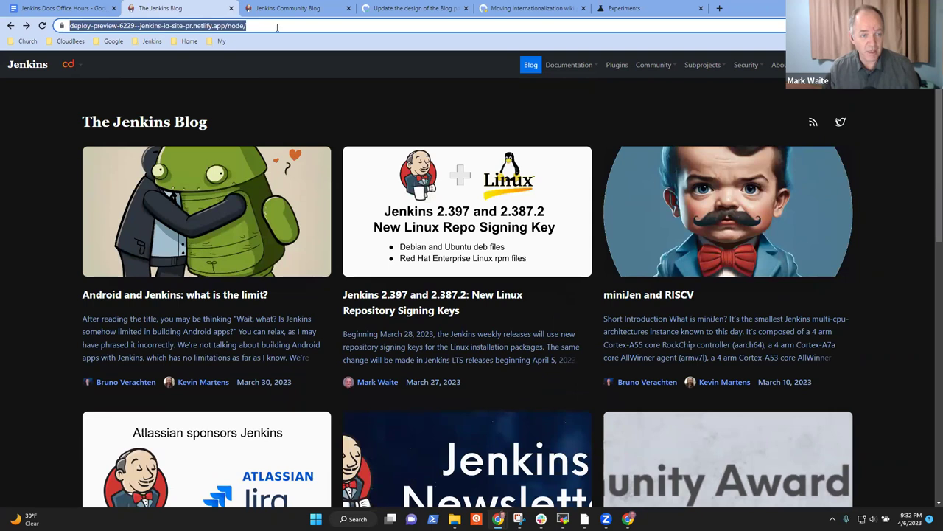
click(277, 26)
key(BackSpace)
key(BackSpace)
key(BackSpace)
key(BackSpace)
key(BackSpace)
key(BackSpace)
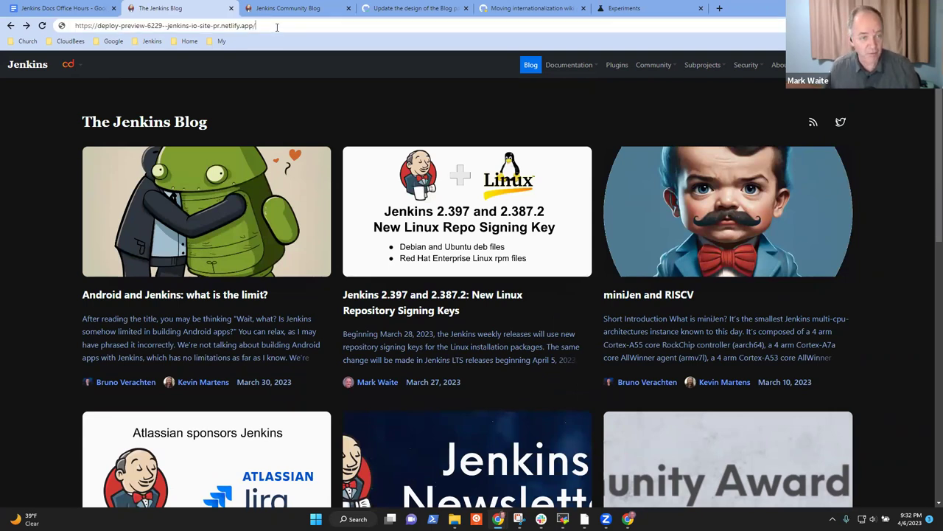
key(Return)
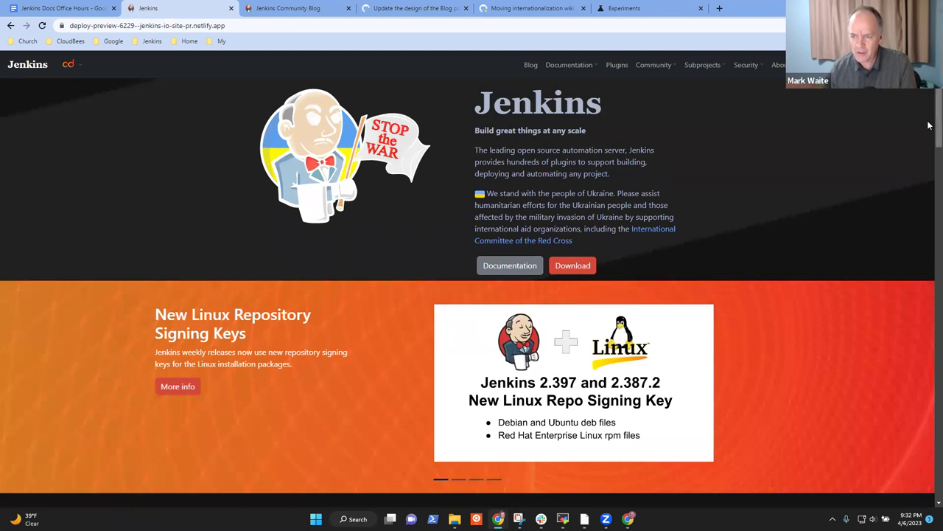
Step: Scroll through the preview home page's Recent posts section, then switch tabs
scroll(929, 145, down, 2)
scroll(929, 145, up, 2)
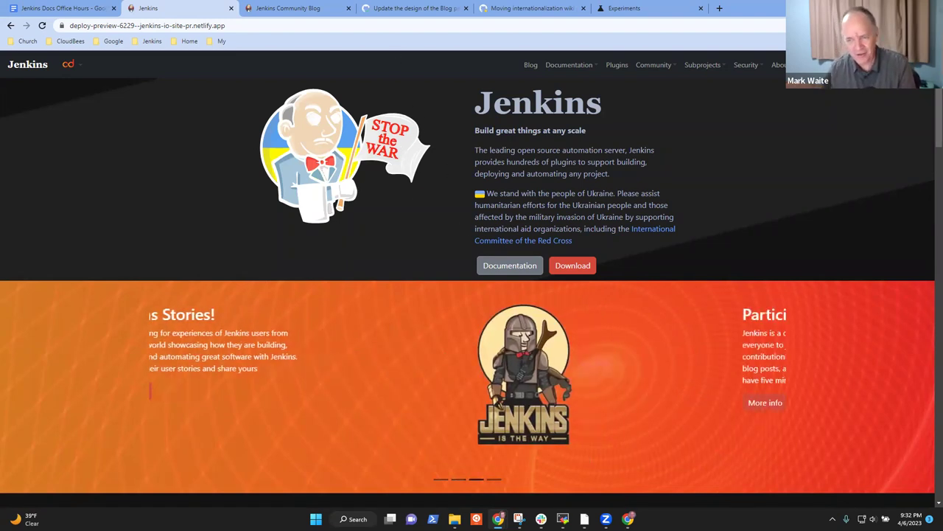
scroll(929, 147, down, 3)
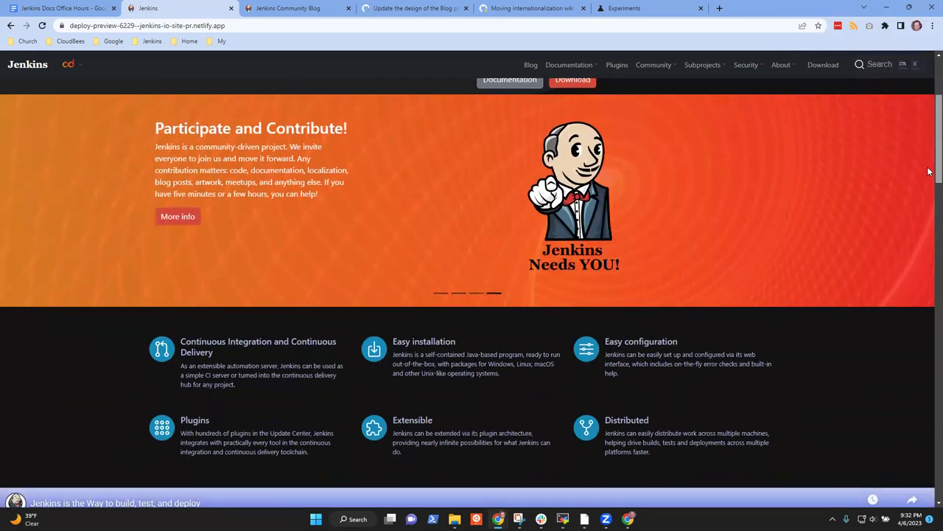
scroll(928, 147, up, 3)
scroll(929, 137, down, 8)
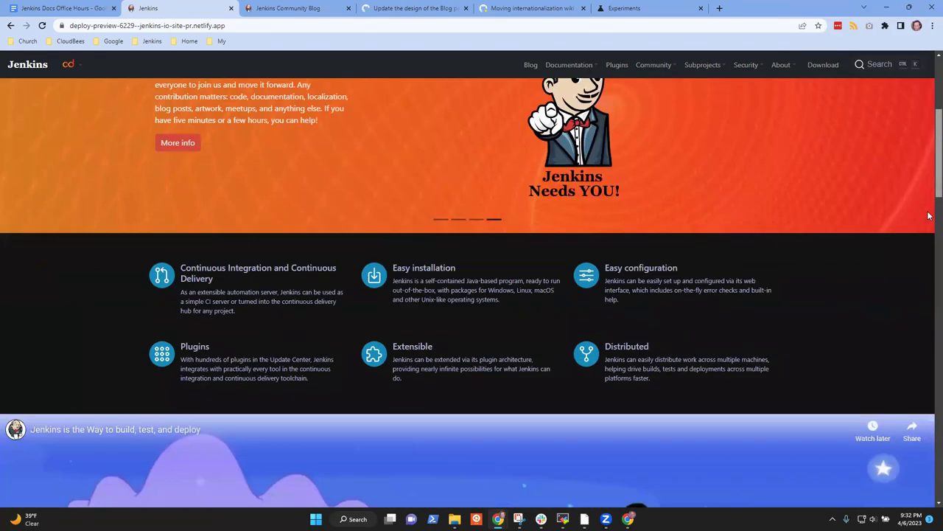
scroll(929, 101, up, 8)
scroll(929, 102, up, 2)
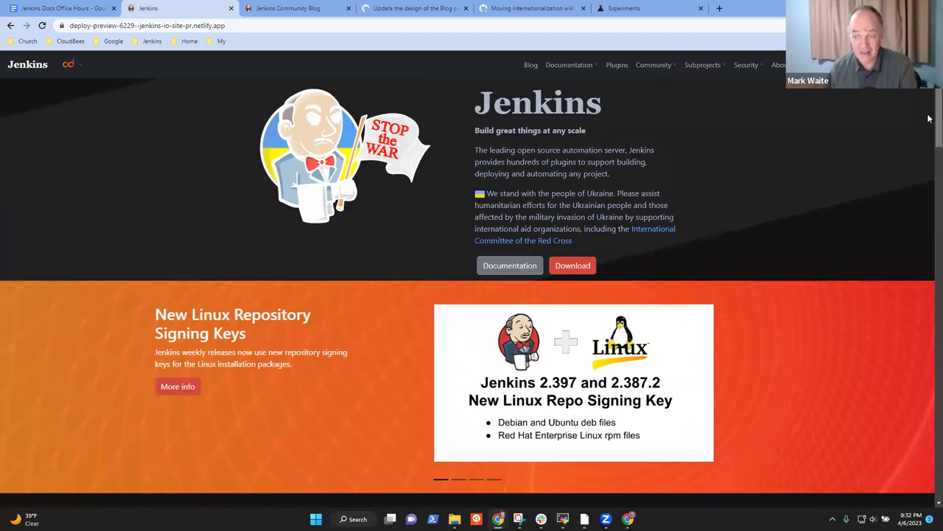
scroll(928, 118, down, 1)
scroll(929, 118, up, 1)
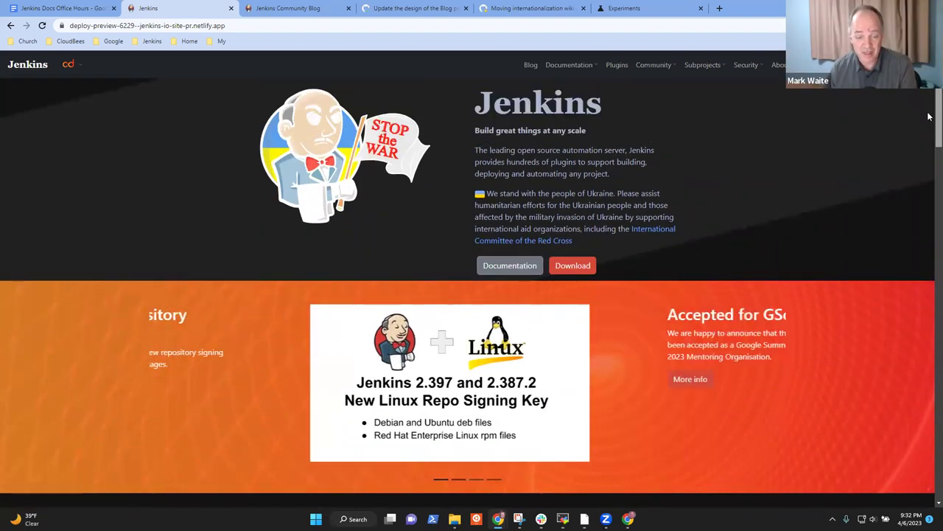
scroll(929, 120, down, 1)
scroll(929, 125, down, 5)
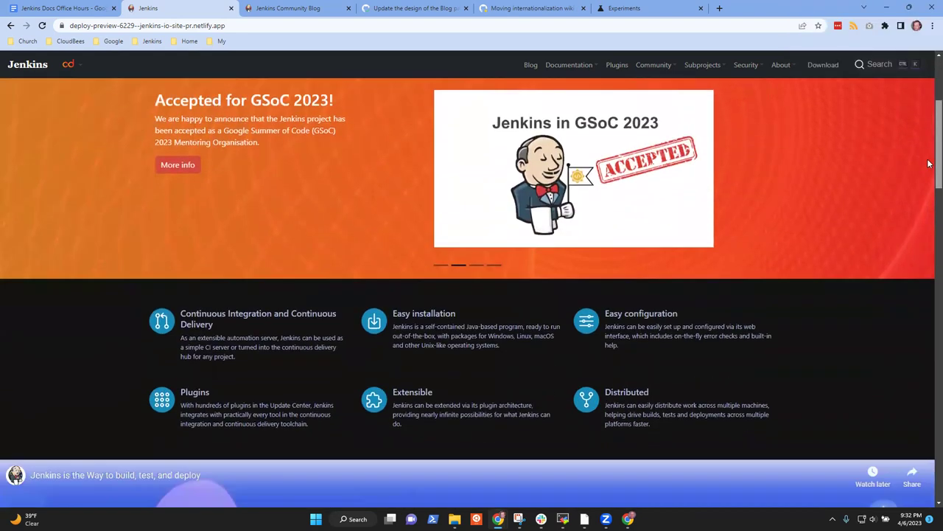
scroll(929, 209, down, 10)
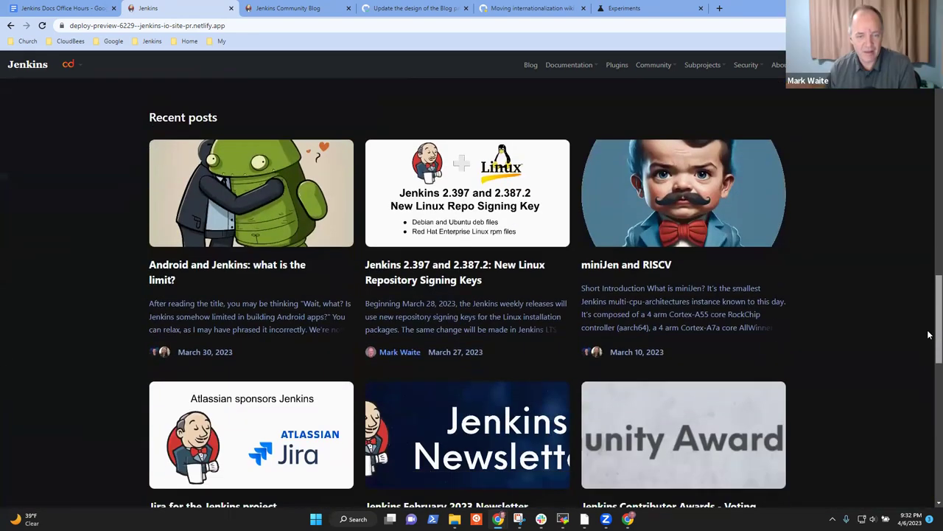
scroll(928, 337, down, 1)
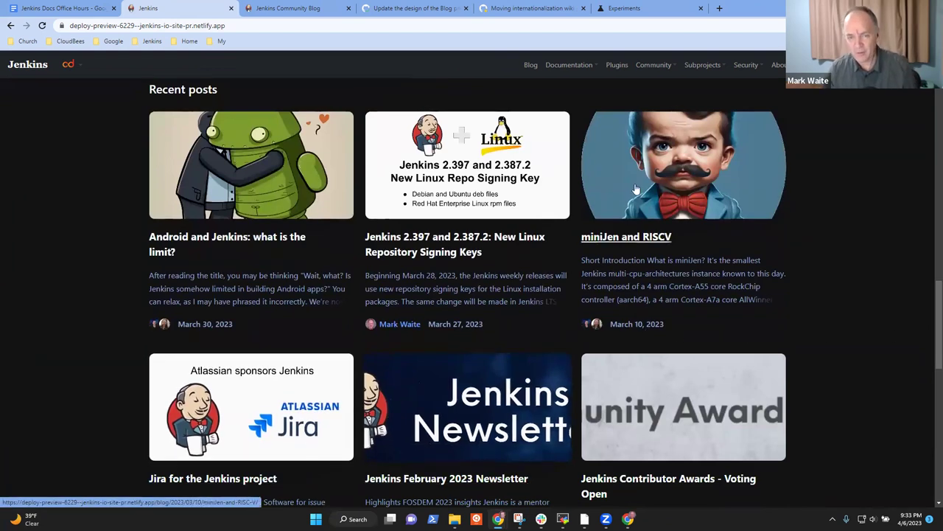
click(280, 10)
Step: Scroll the Jenkins Docs Office Hours notes, then switch to the chrome://flags Experiments tab
click(103, 10)
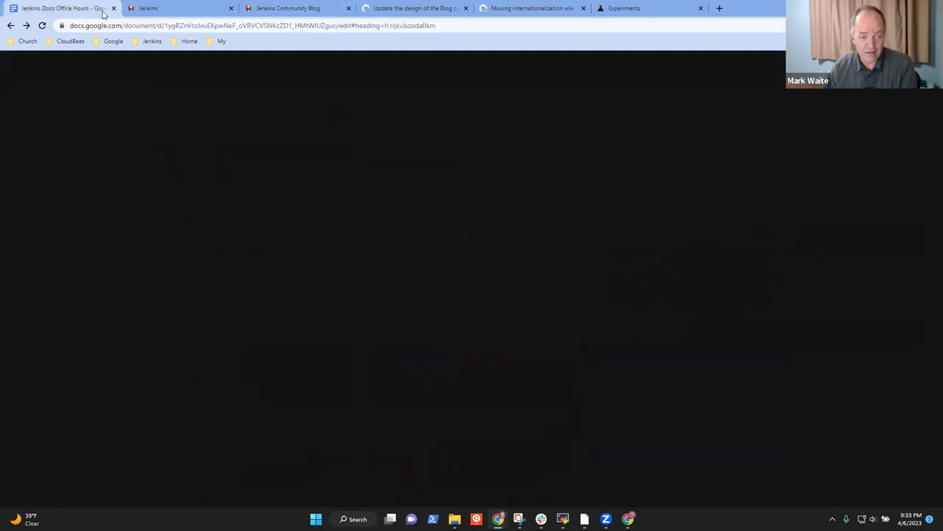
scroll(329, 243, down, 10)
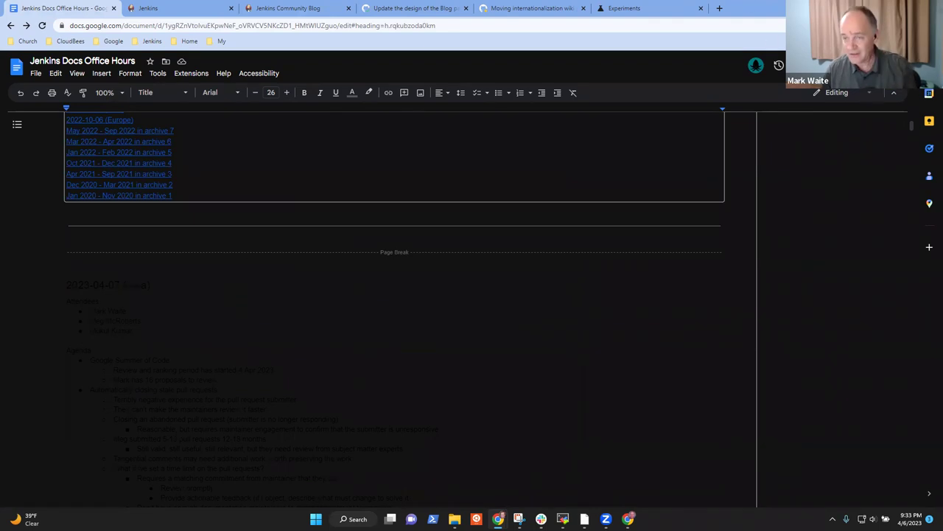
key(alt+f)
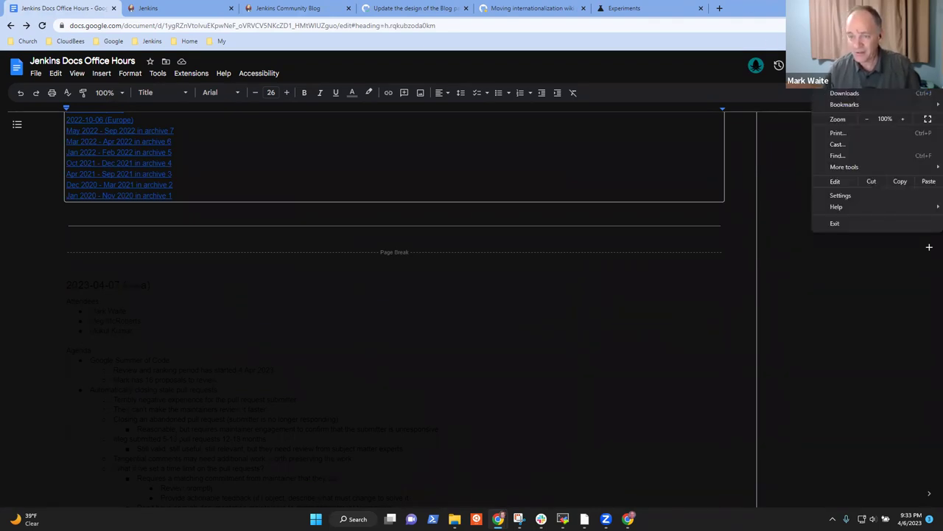
click(625, 8)
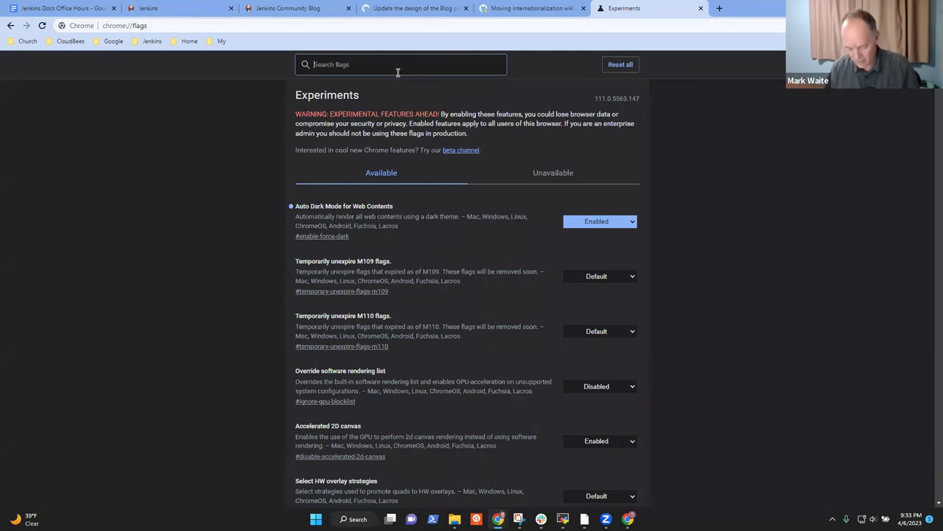
Step: Set Auto Dark Mode for Web Contents to Disabled, relaunch, and close the Experiments tab
text(dark)
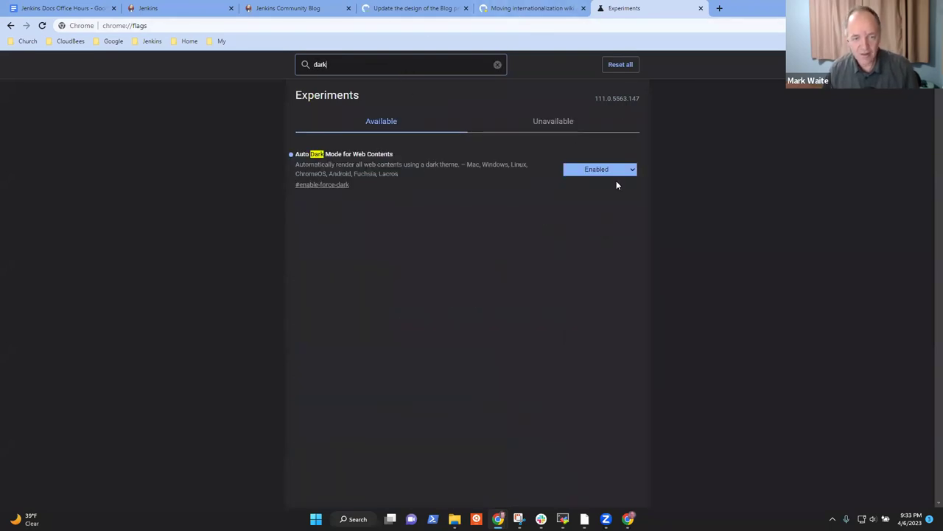
click(627, 170)
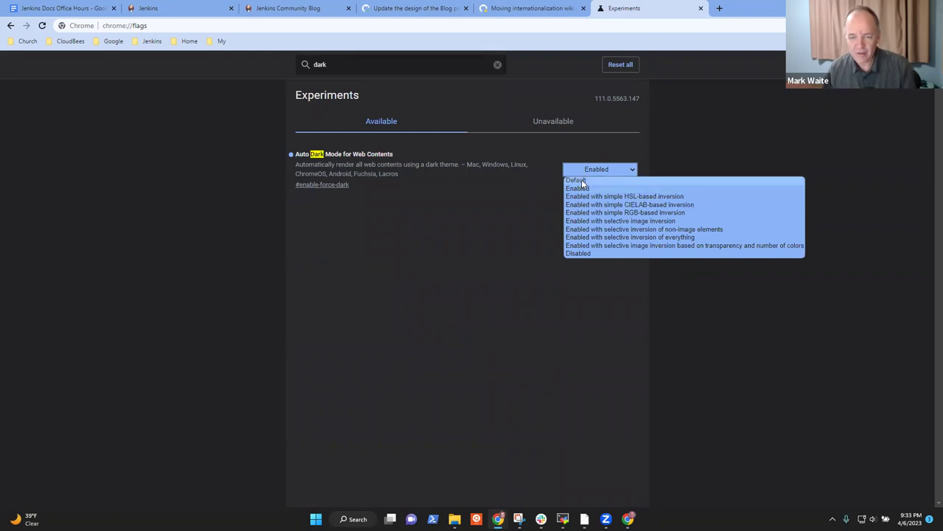
click(588, 253)
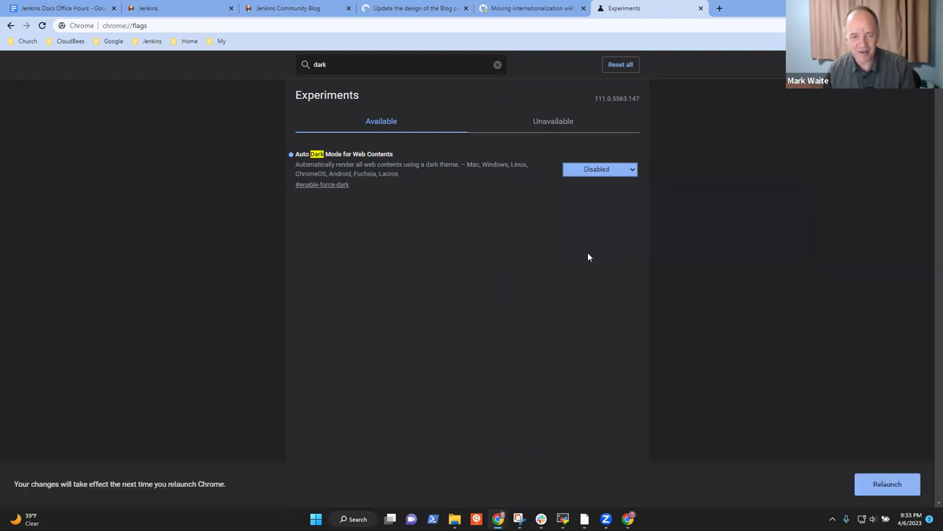
click(886, 484)
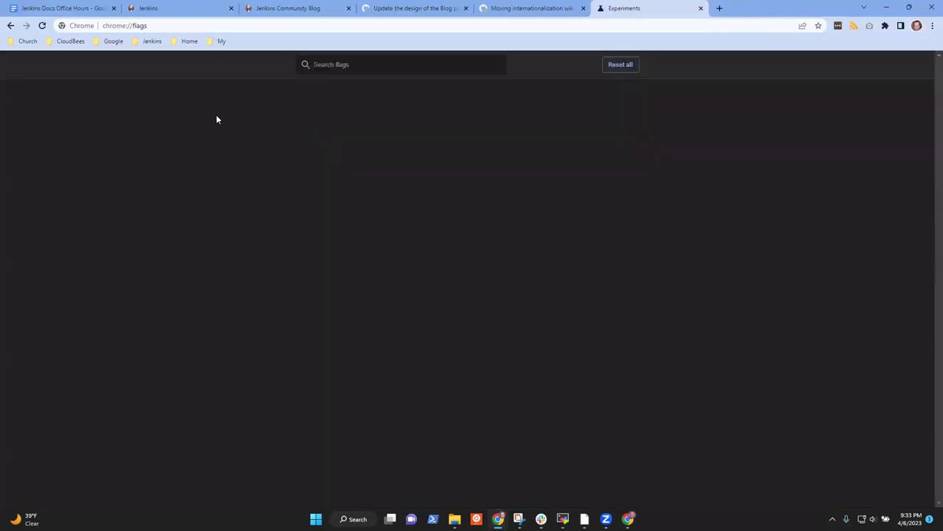
click(701, 9)
click(70, 8)
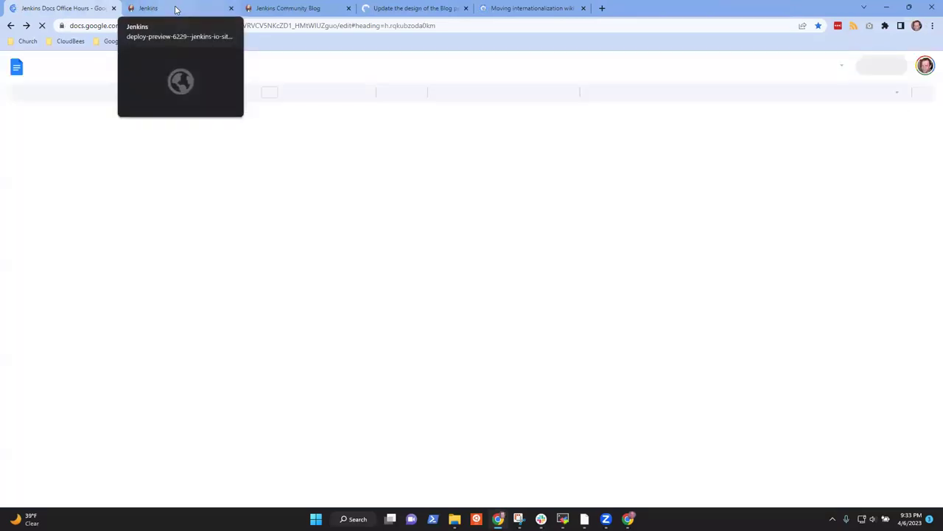
Step: Glance at the deploy preview's Recent posts page and come back to the notes
scroll(447, 314, down, 10)
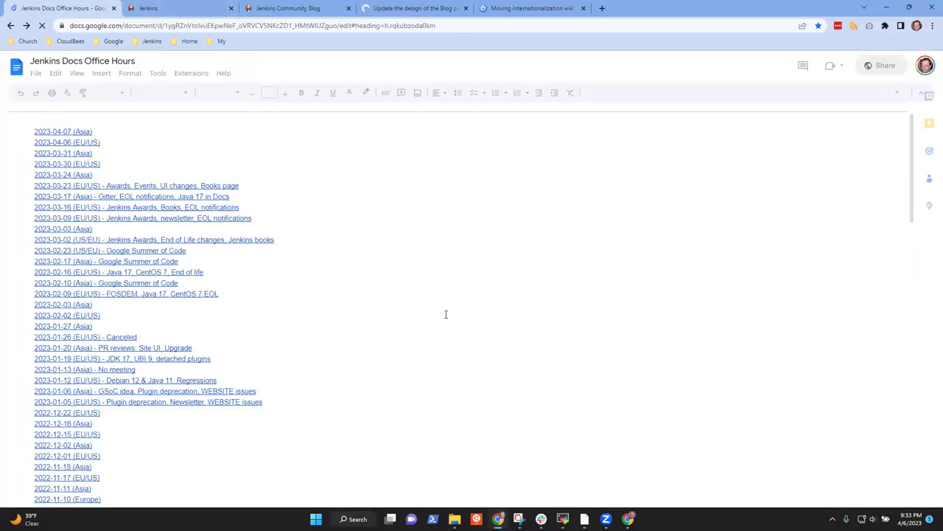
scroll(446, 311, down, 5)
click(159, 8)
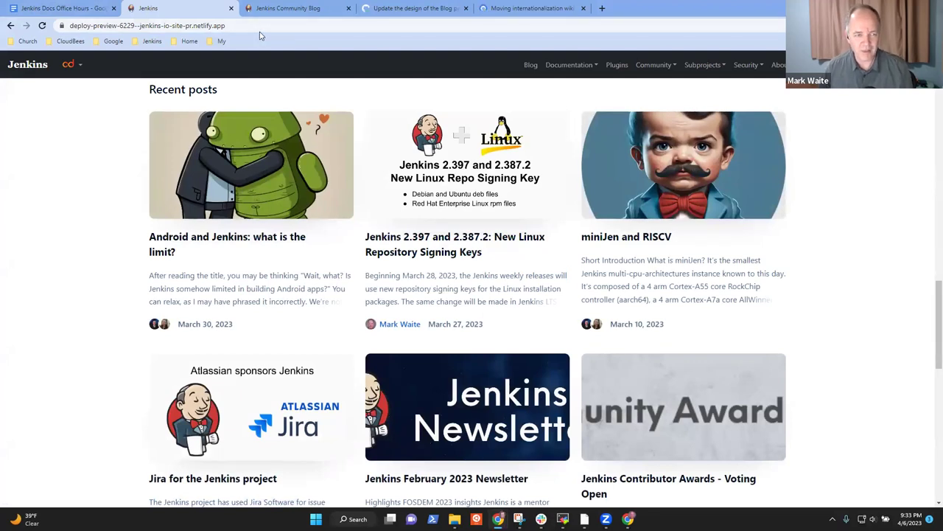
click(55, 8)
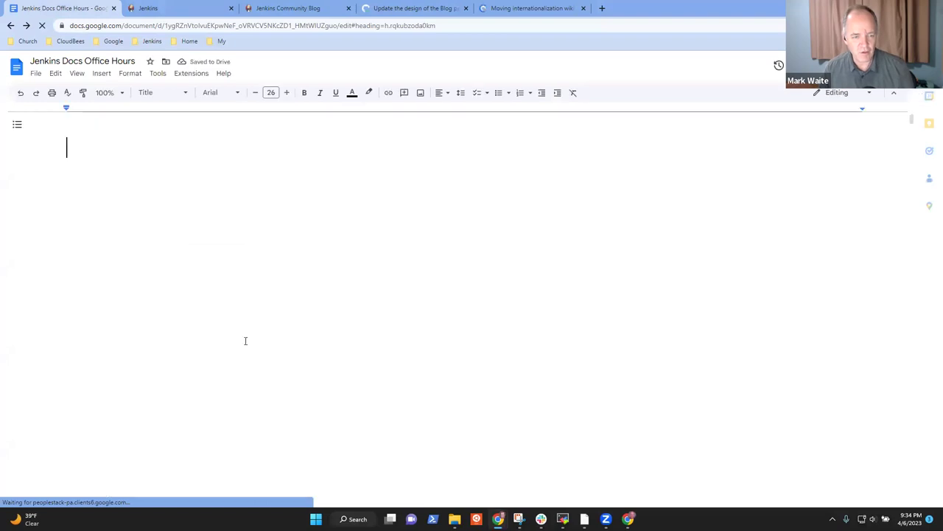
Step: Follow the 2023-04-07 agenda's 'events don't look as nice' link to PR #6229's comment
scroll(401, 295, down, 3)
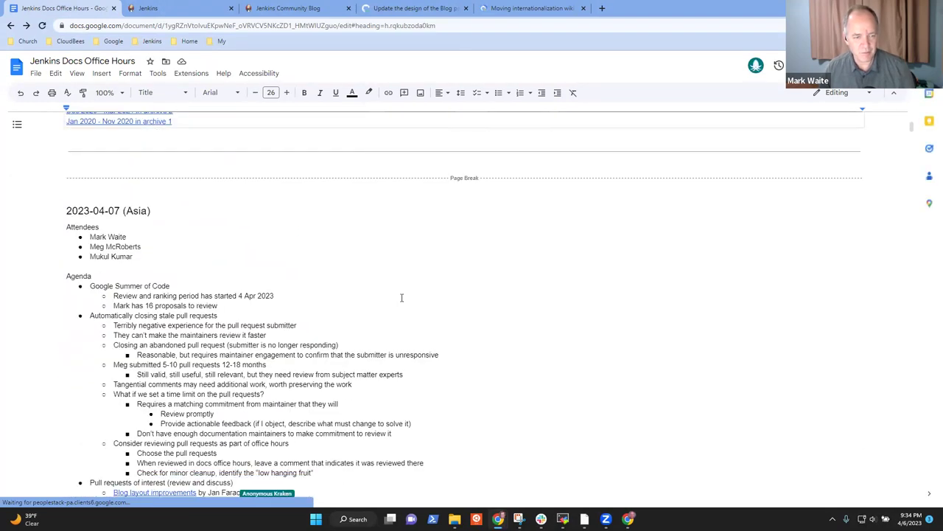
scroll(401, 297, down, 3)
click(269, 341)
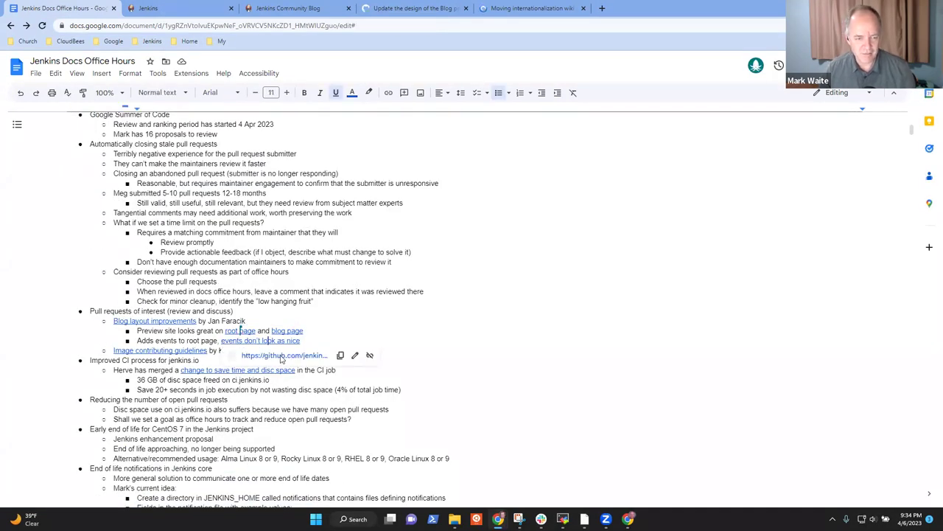
click(295, 358)
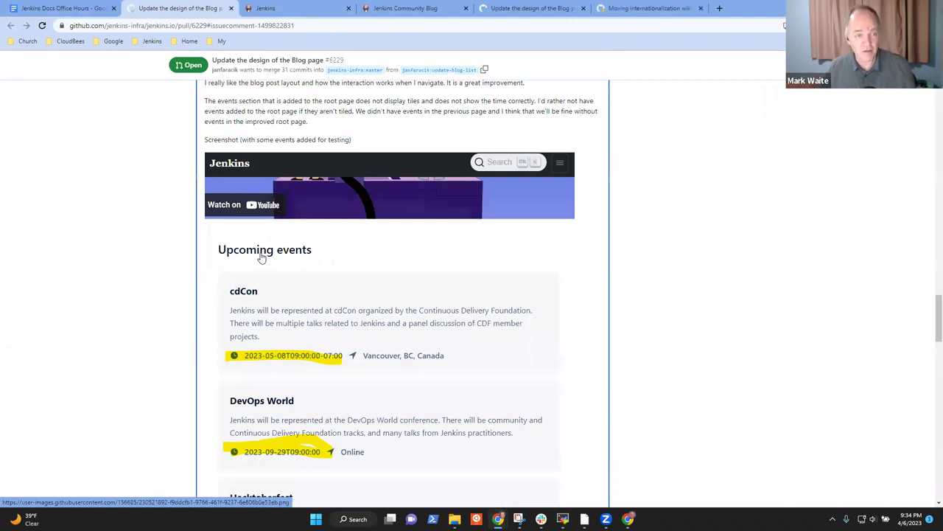
Step: Visit the jenkins.io home page, step through its carousel, and scroll to Recent Blog Posts
click(404, 8)
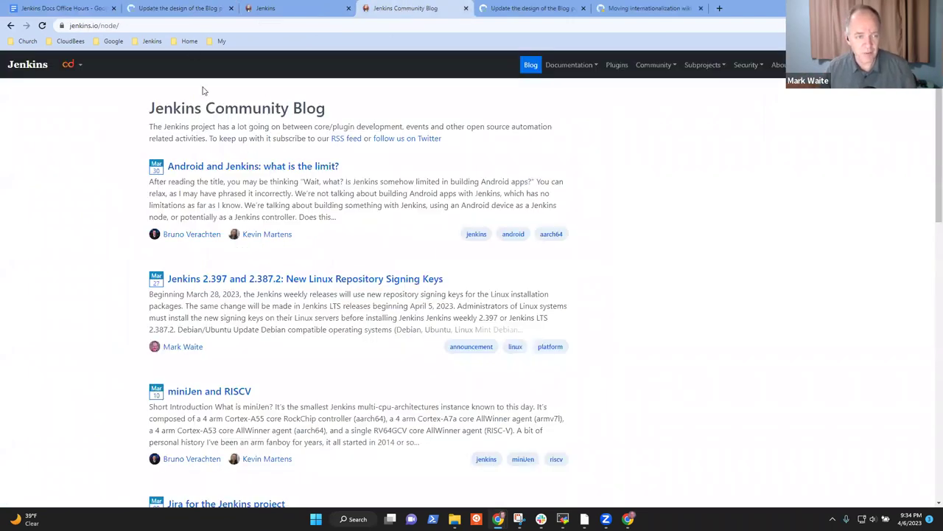
click(34, 73)
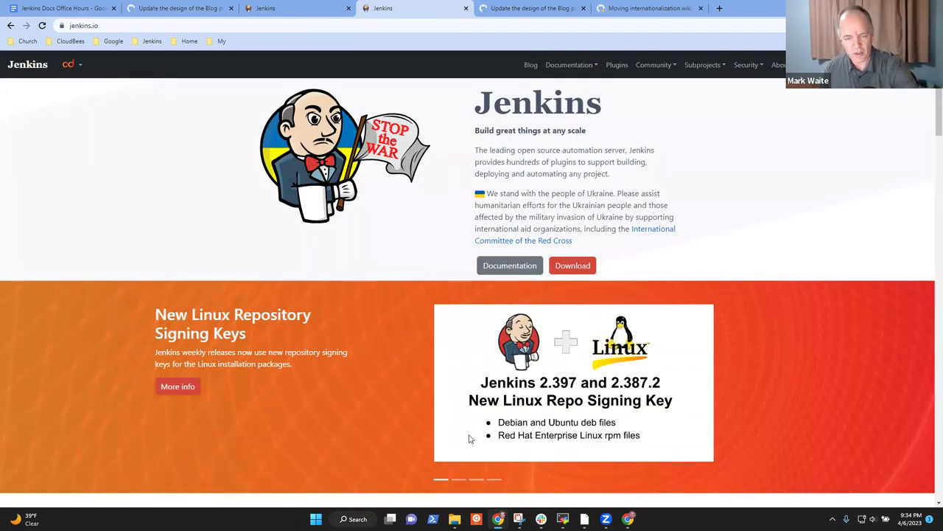
click(459, 479)
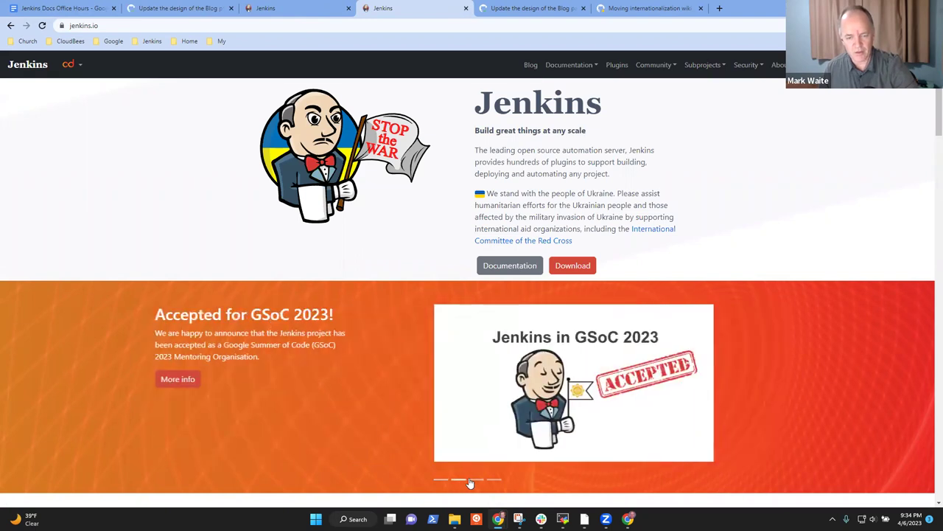
click(494, 479)
scroll(514, 409, down, 3)
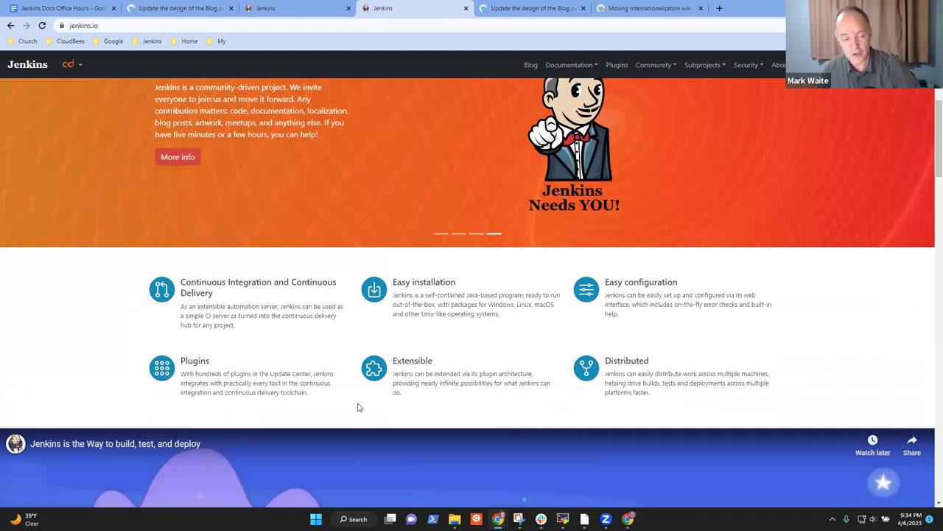
scroll(359, 406, down, 4)
scroll(396, 408, down, 7)
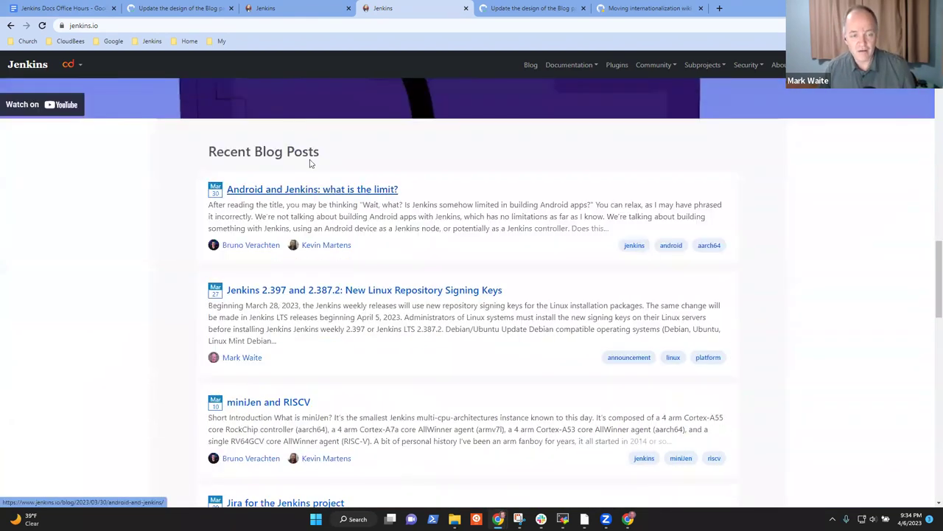
drag(324, 152, 214, 147)
click(225, 151)
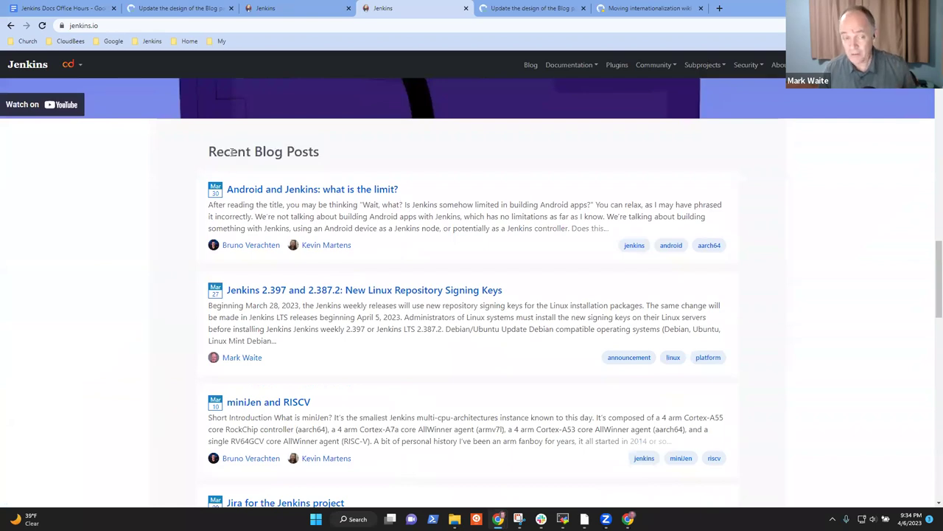
Step: Check Community > Events, which lists no upcoming major events, and return to the PR comment
click(661, 66)
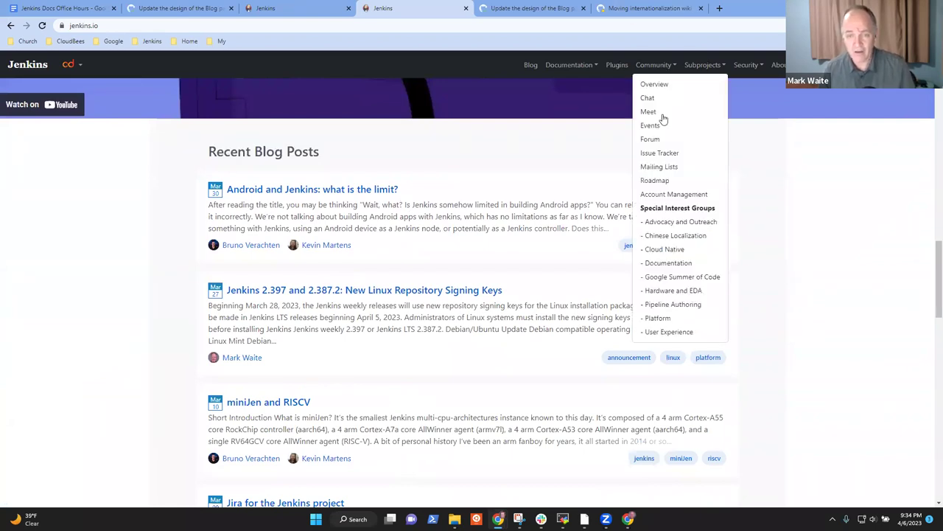
click(658, 128)
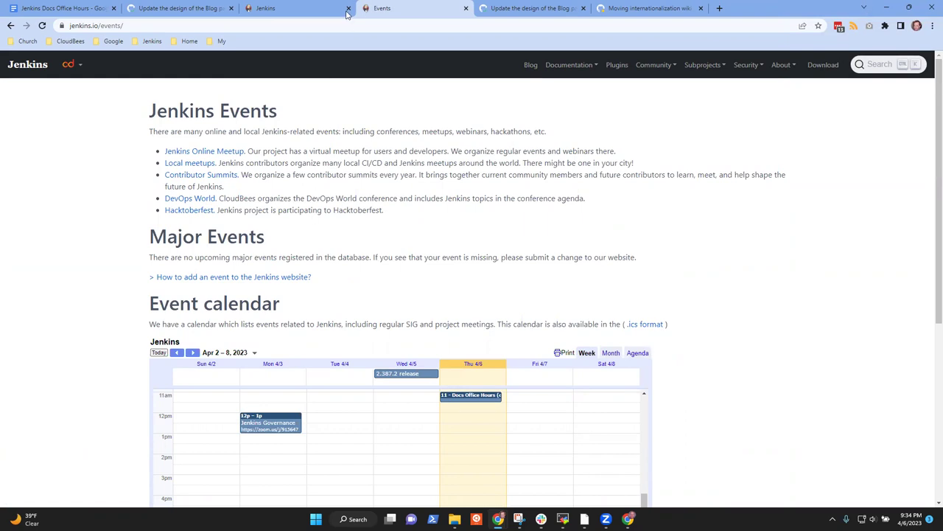
click(185, 8)
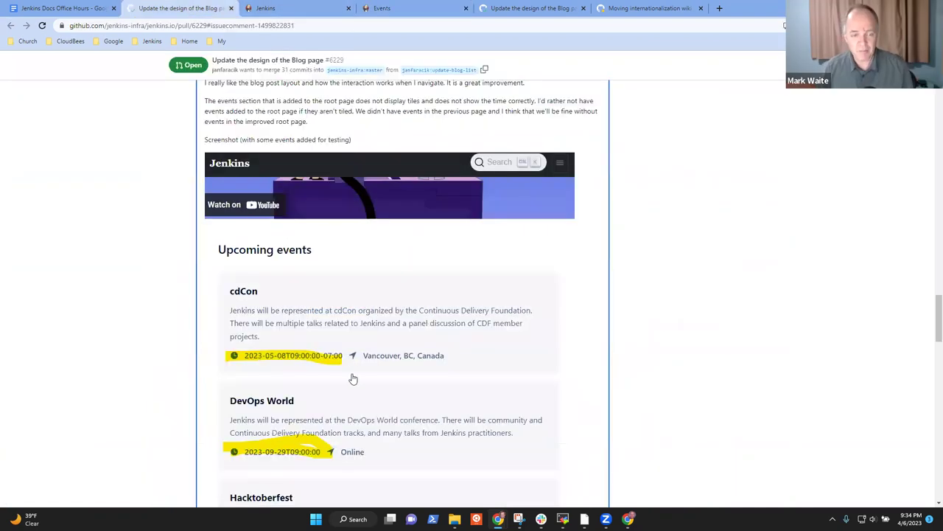
Step: Open the events screenshot at full size and compare it with the preview's Recent posts cards
click(377, 283)
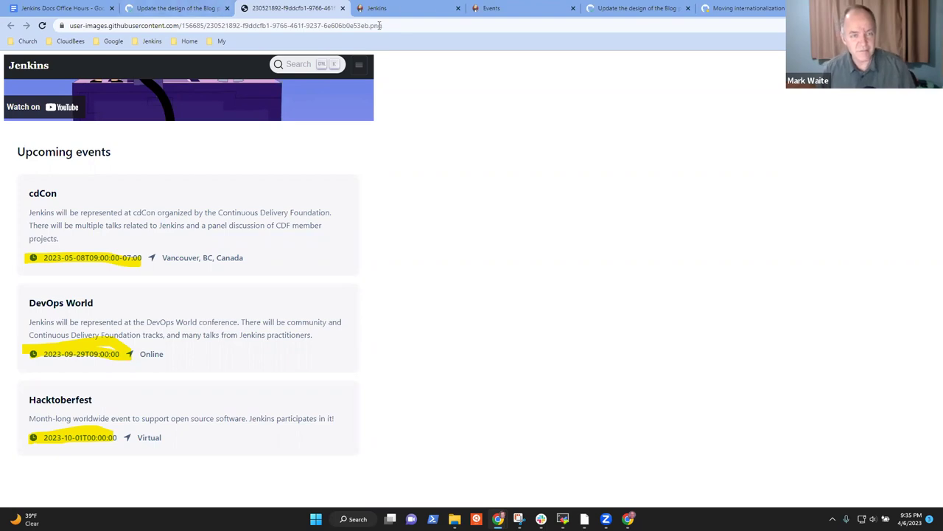
click(398, 8)
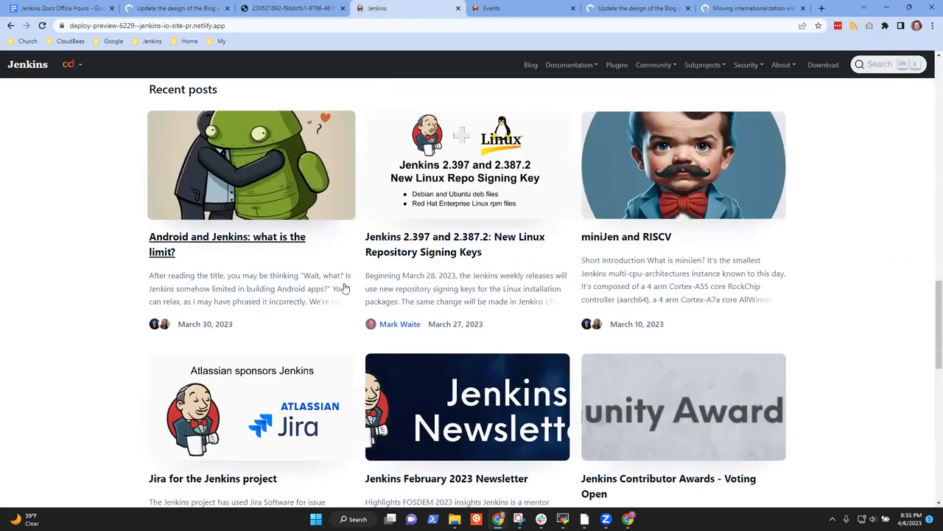
scroll(387, 244, down, 3)
scroll(387, 244, up, 3)
click(280, 8)
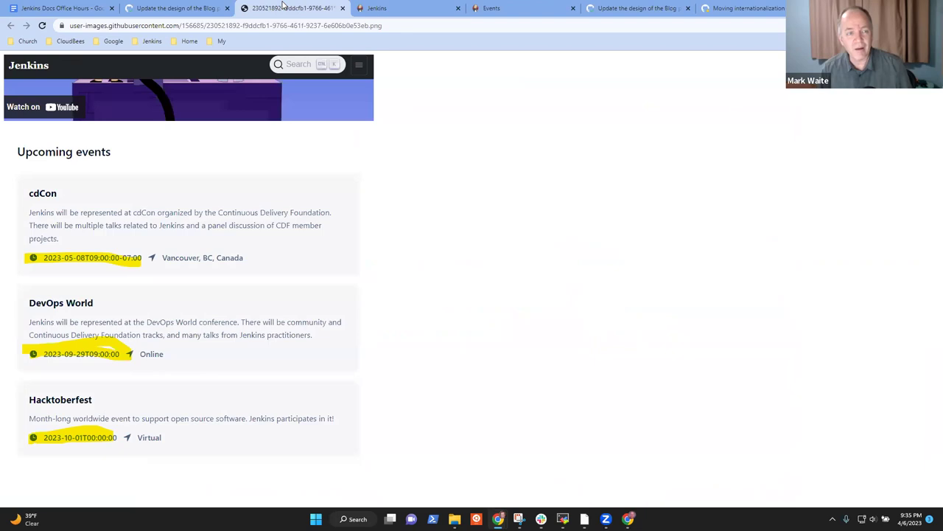
click(188, 8)
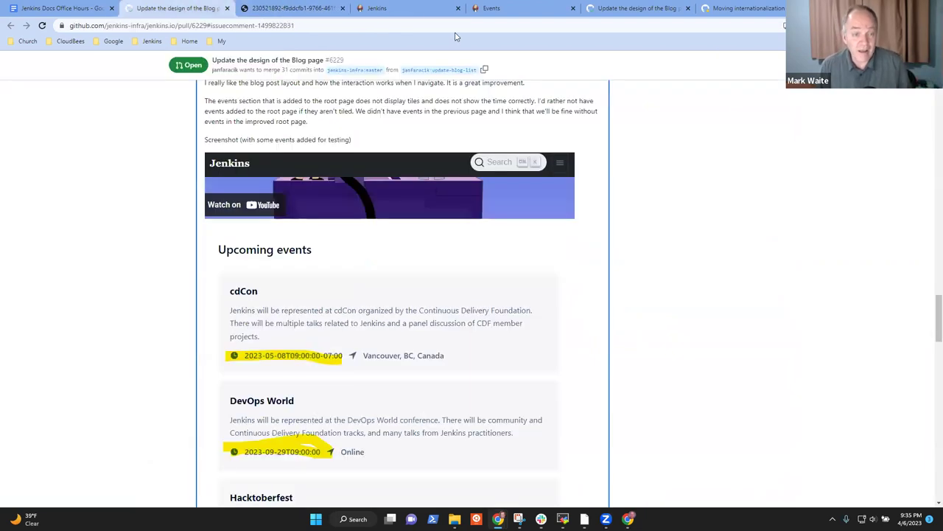
Step: Recheck the preview's post cards against the Upcoming events screenshot, then open the live Events page
click(435, 10)
scroll(332, 273, up, 2)
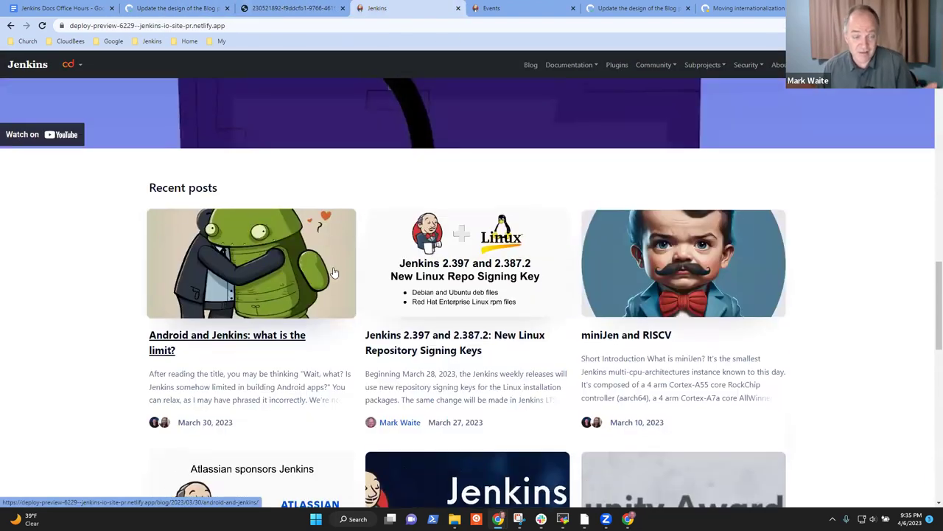
scroll(351, 273, down, 2)
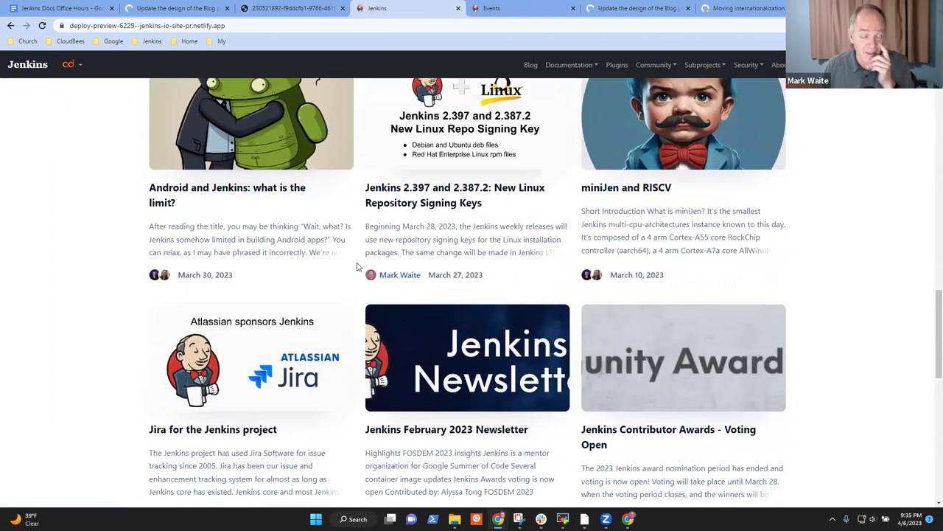
scroll(337, 283, down, 1)
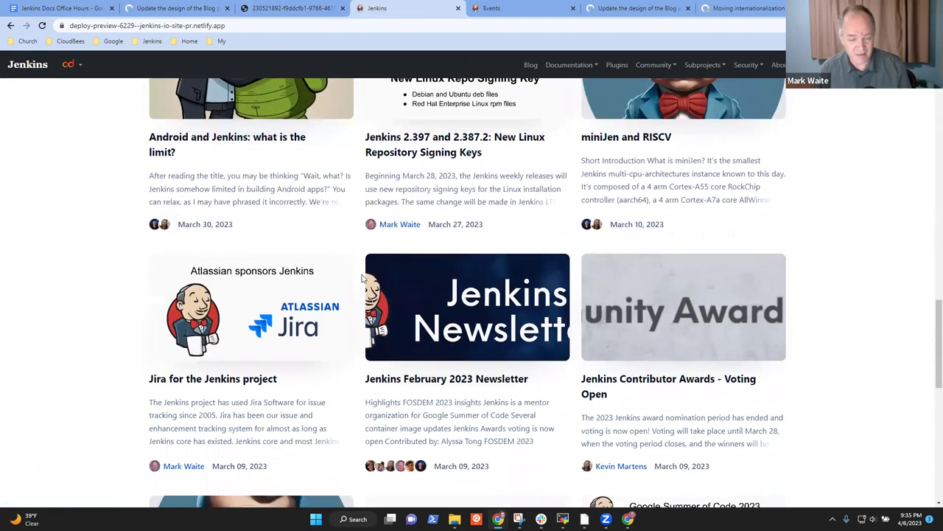
scroll(381, 282, up, 1)
scroll(381, 282, up, 1)
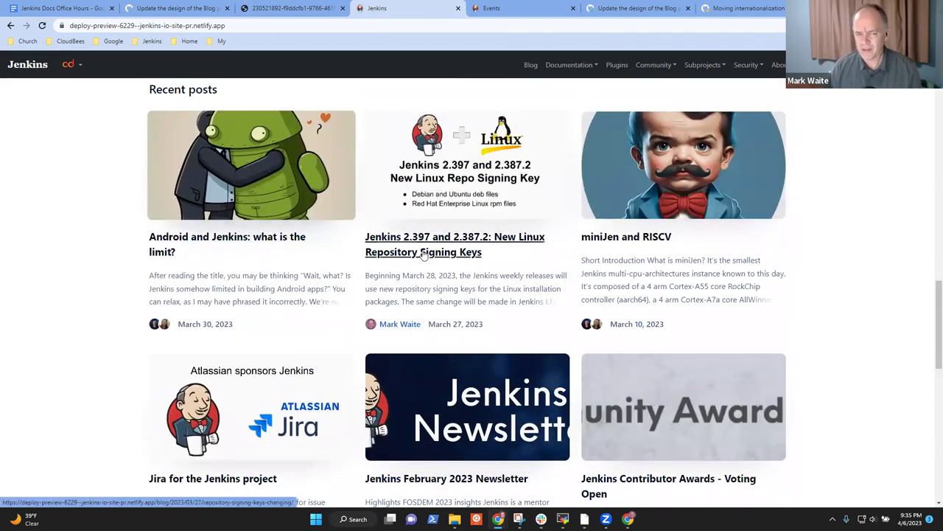
click(302, 6)
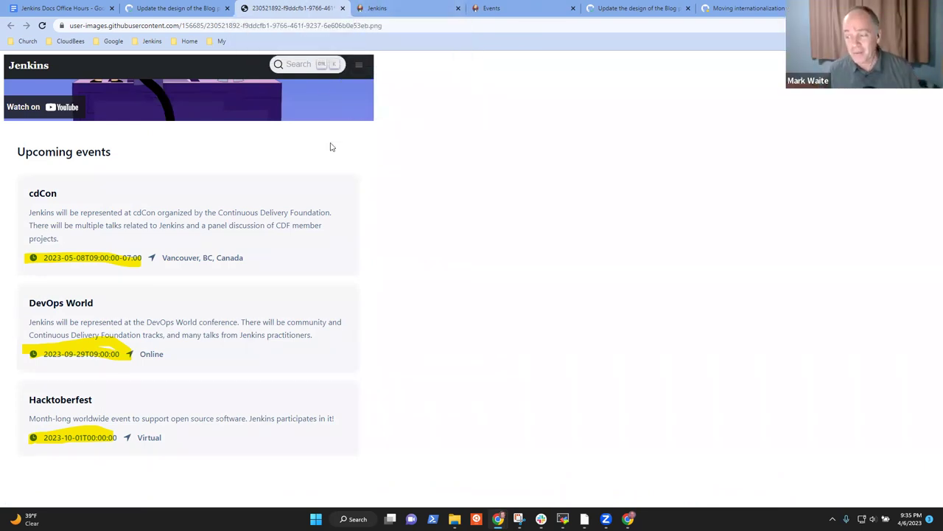
click(400, 7)
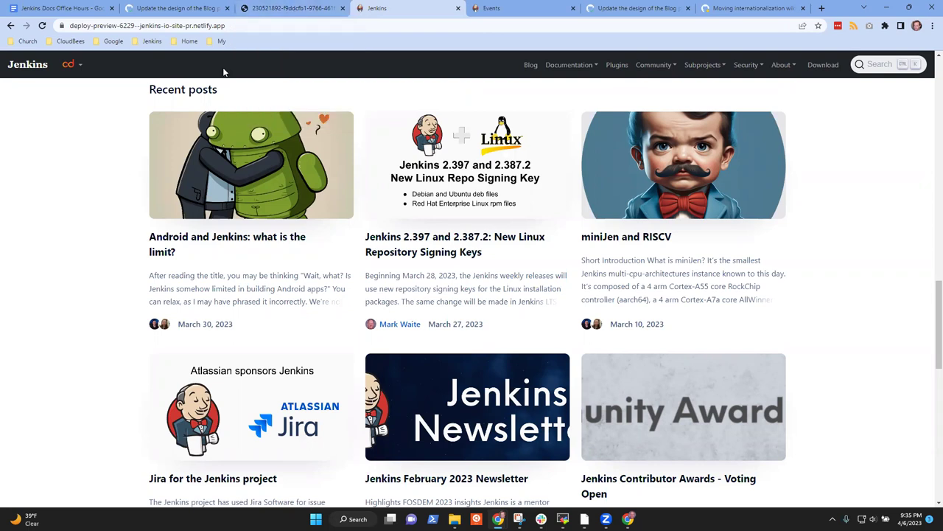
click(513, 9)
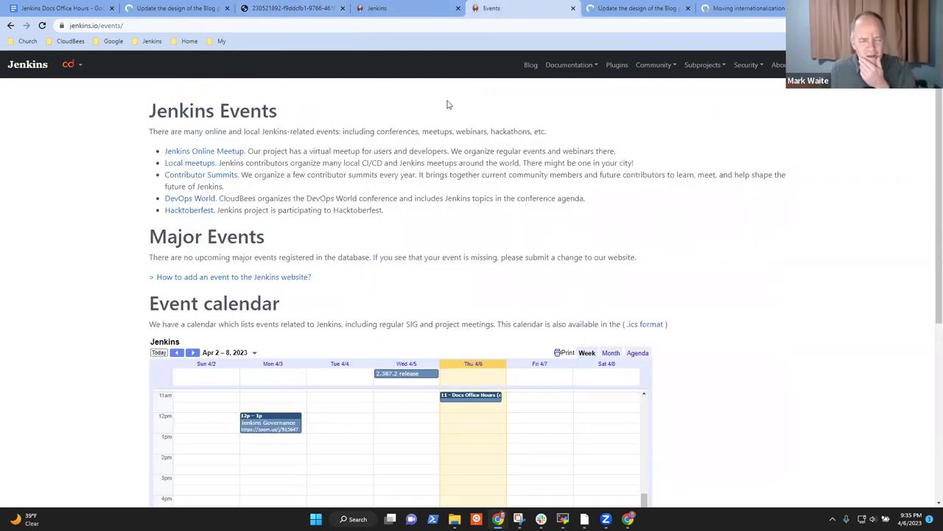
Step: Compare the deploy preview blog page, the Upcoming events screenshot and the live Jenkins Events page
click(368, 10)
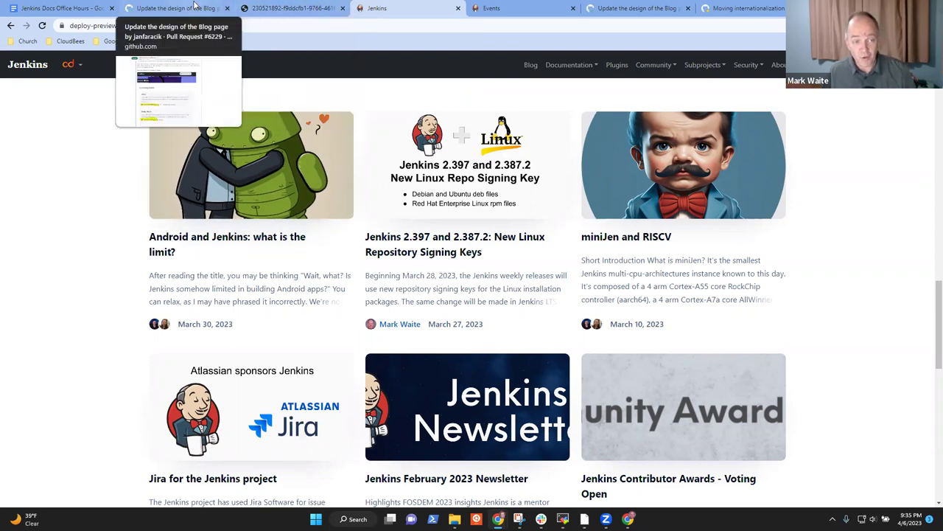
click(292, 8)
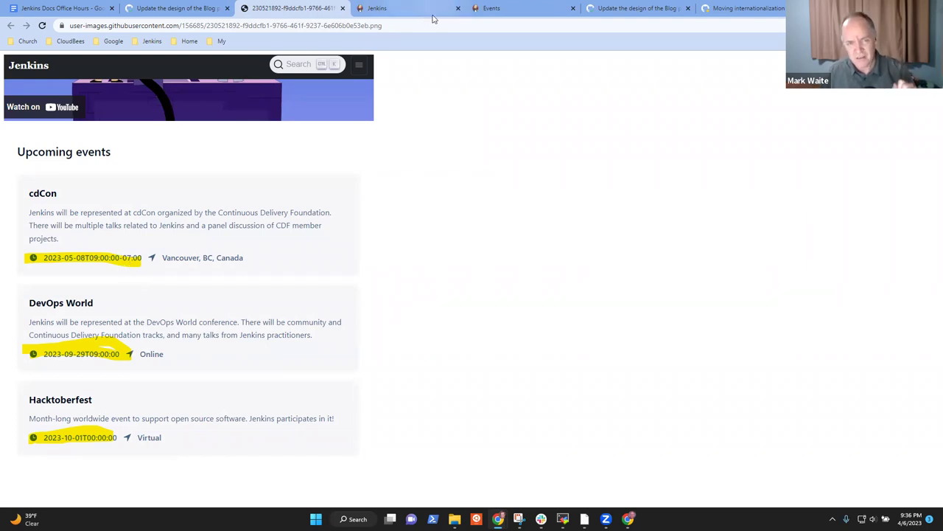
click(497, 16)
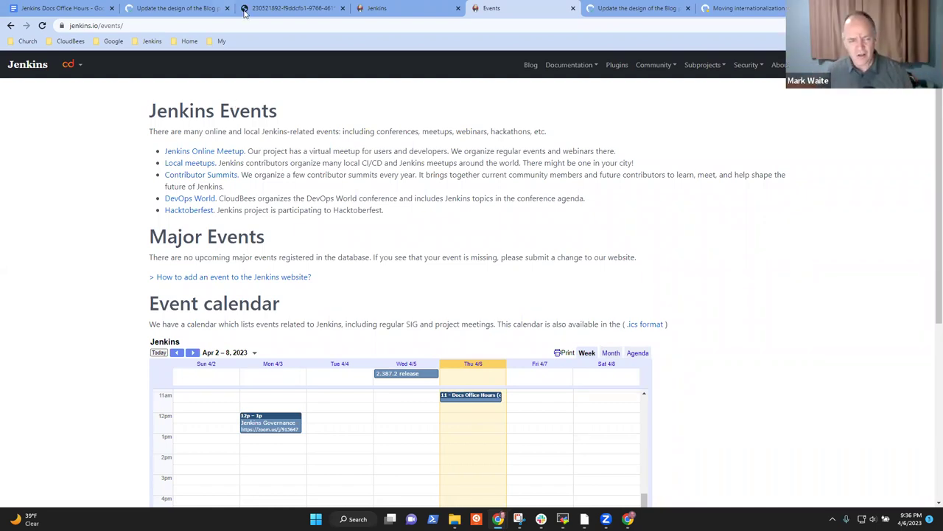
click(402, 9)
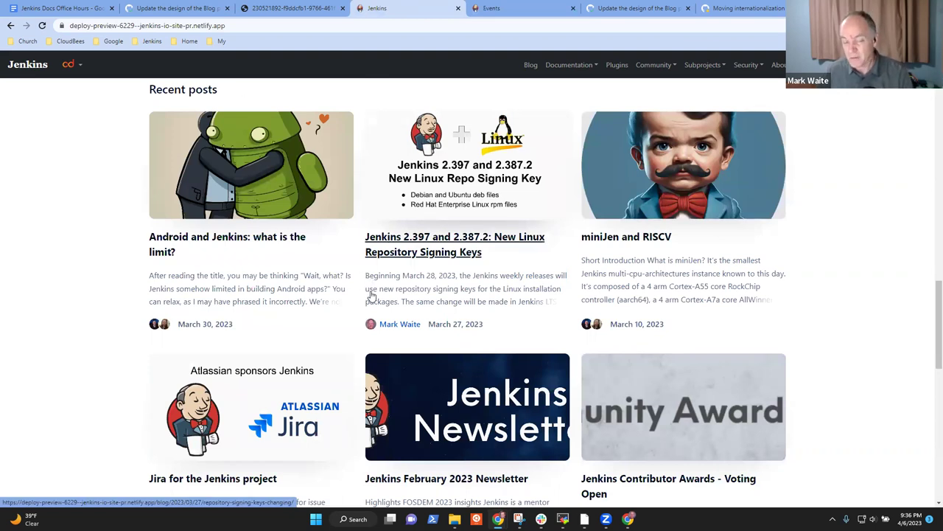
click(496, 7)
click(407, 9)
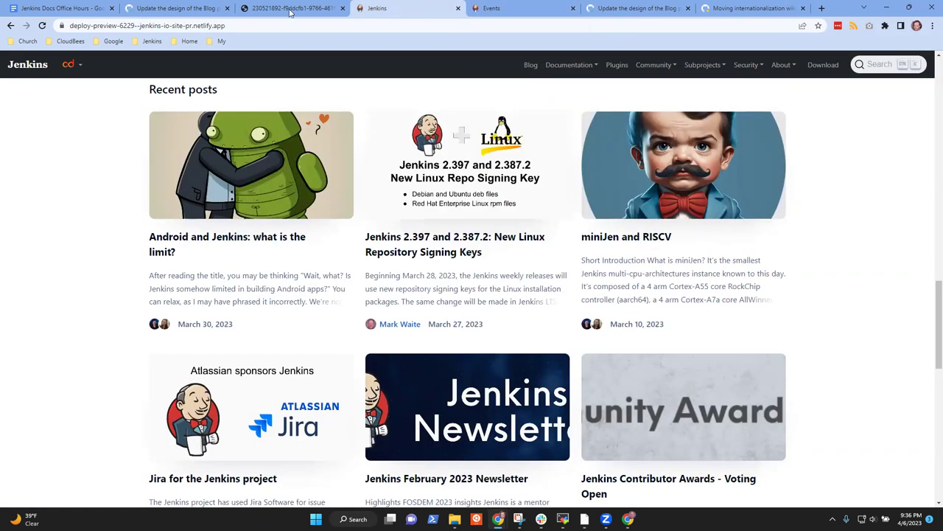
click(288, 8)
Step: Scroll PR #6229's remaining review comments down to the merge box, then view the Docs Office Hours notes
click(175, 8)
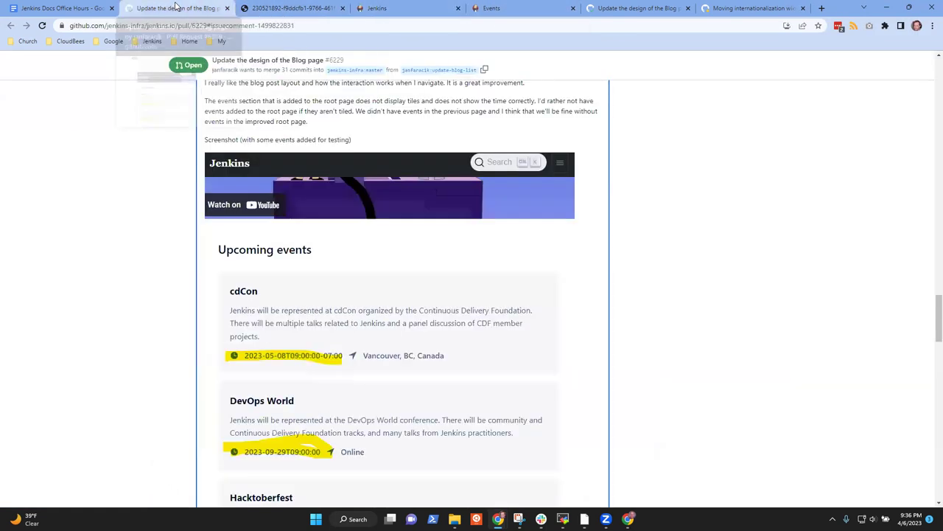
scroll(407, 253, down, 4)
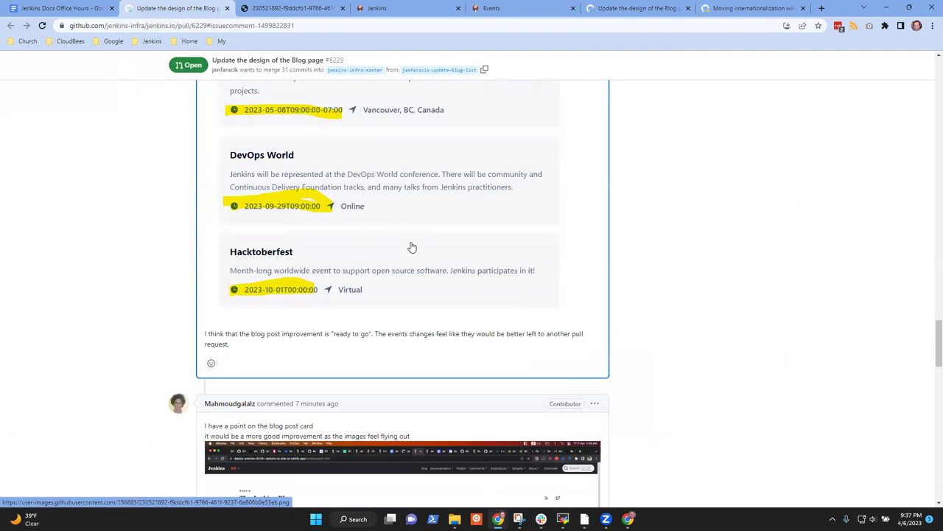
scroll(411, 253, down, 1)
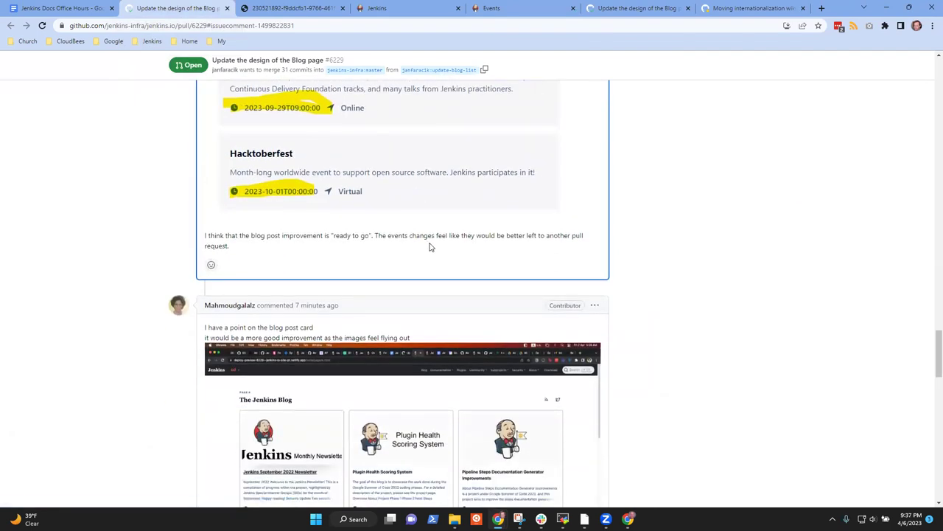
scroll(472, 254, down, 2)
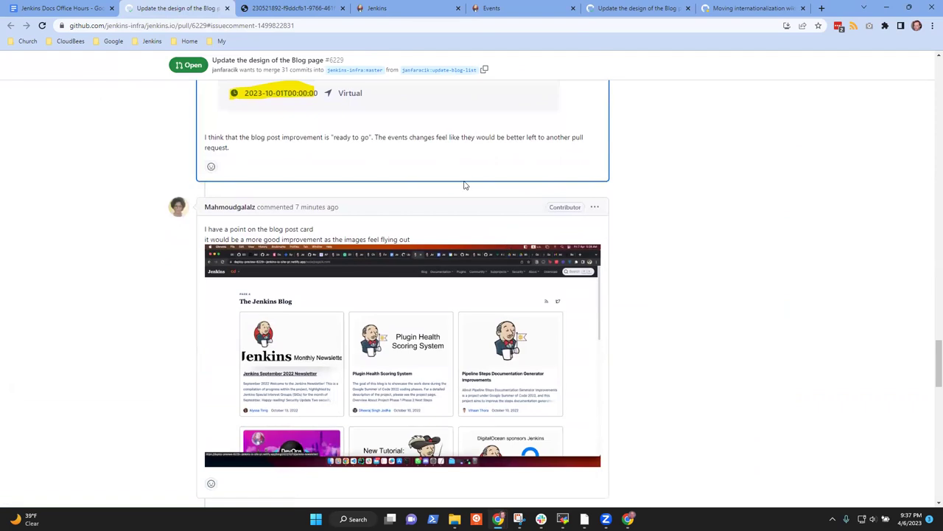
scroll(466, 215, down, 2)
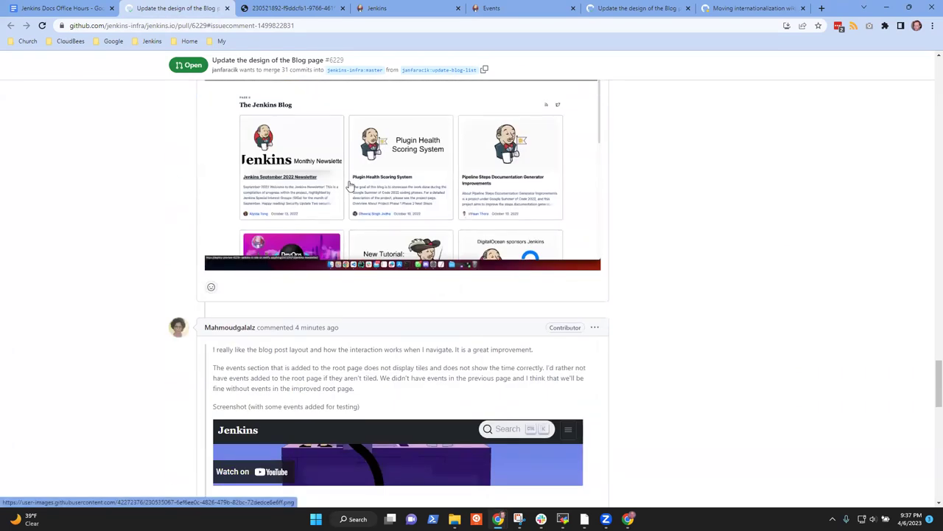
scroll(353, 192, down, 2)
scroll(368, 199, down, 2)
scroll(398, 210, down, 5)
scroll(412, 209, up, 1)
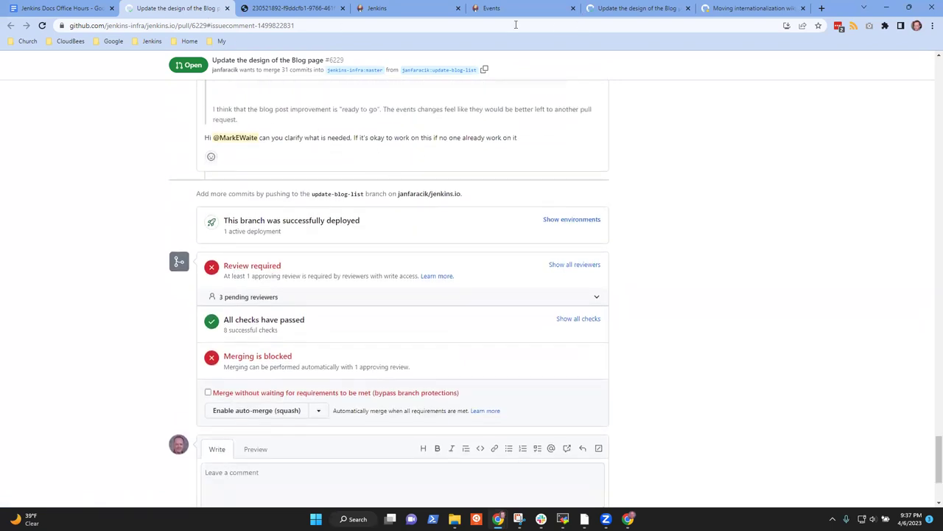
click(74, 8)
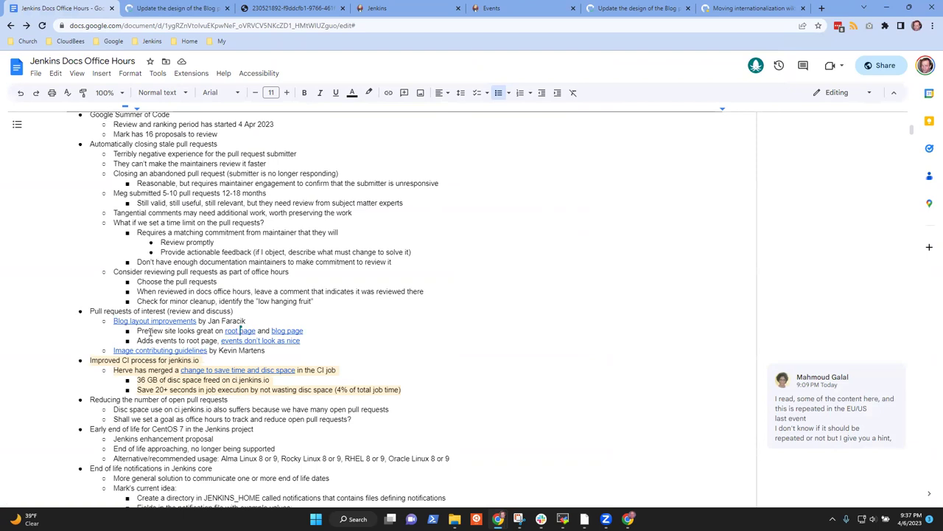
Step: Revisit the PR and screenshot, copy the deploy preview blog page's address, and minimise Chrome
click(185, 8)
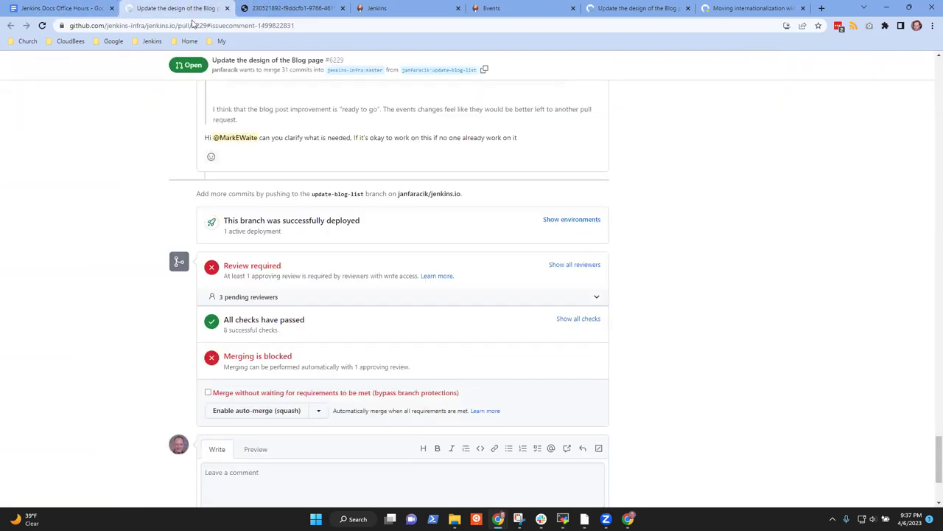
click(306, 8)
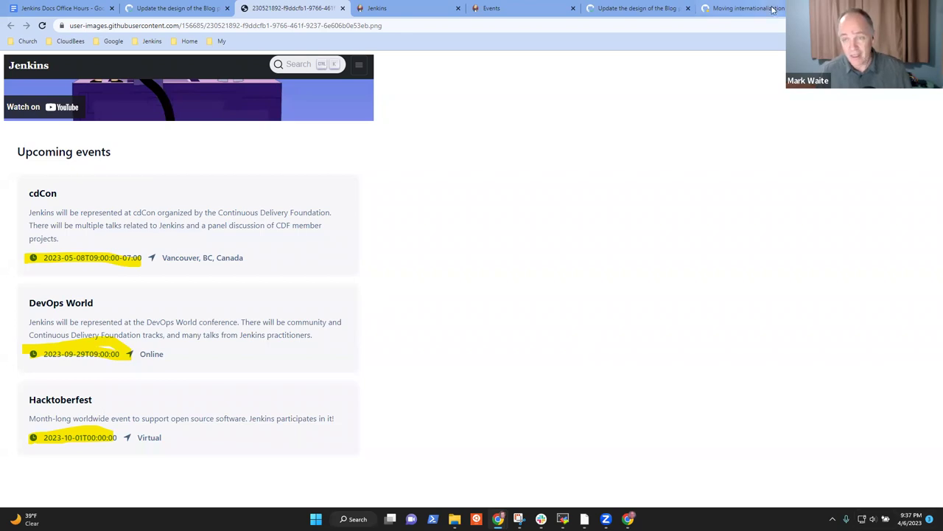
click(174, 8)
click(410, 10)
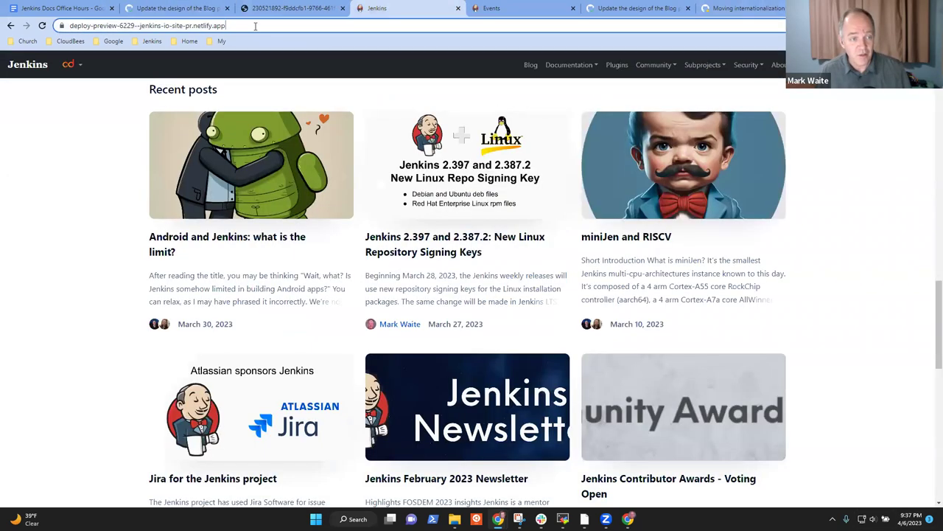
click(255, 26)
key(ctrl+c)
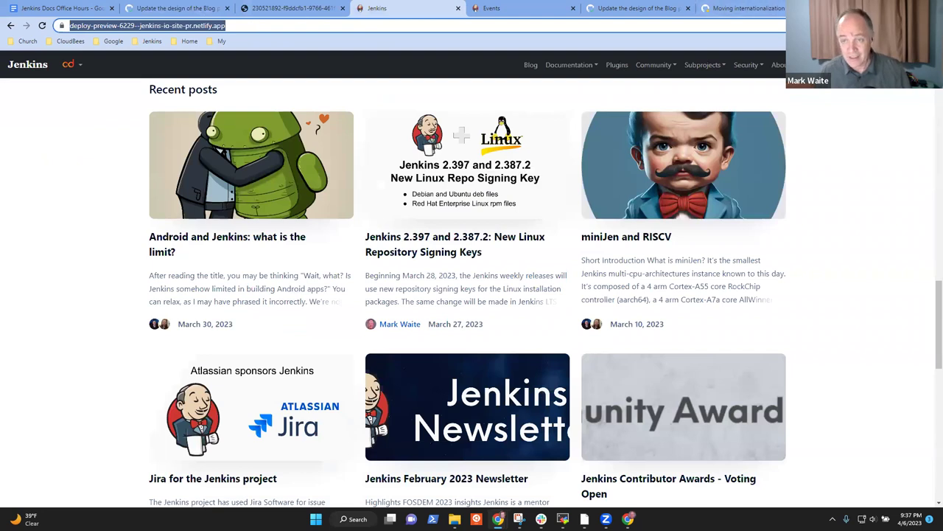
click(875, 8)
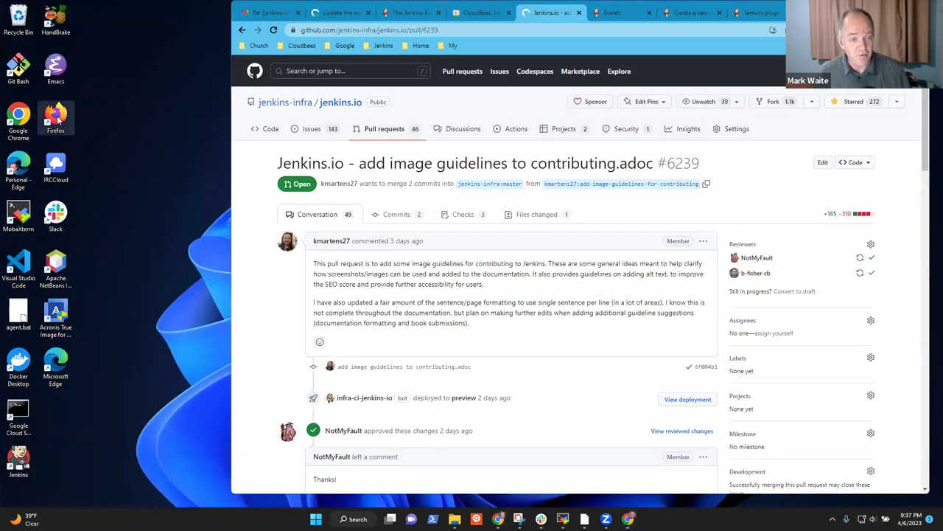
Step: Launch Firefox and load the copied 6229 deploy preview address
double_click(48, 120)
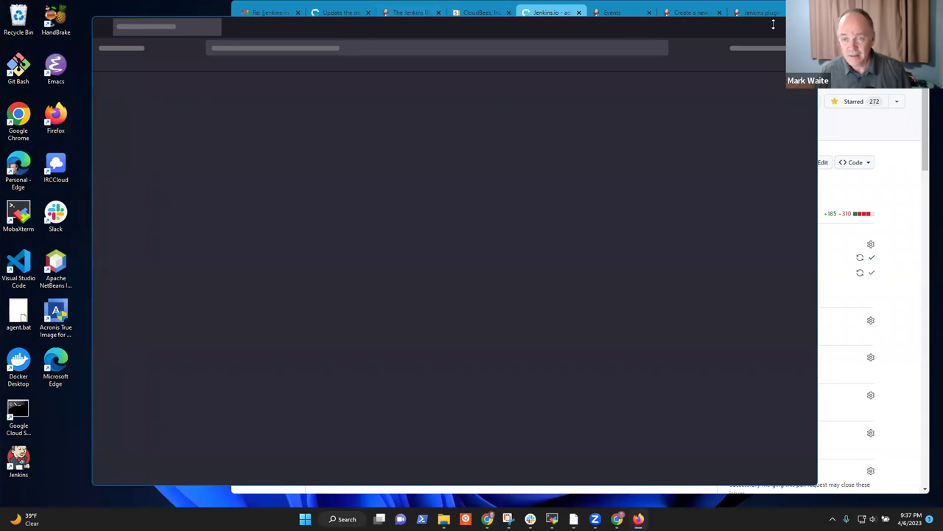
click(341, 48)
key(ctrl+v)
key(Return)
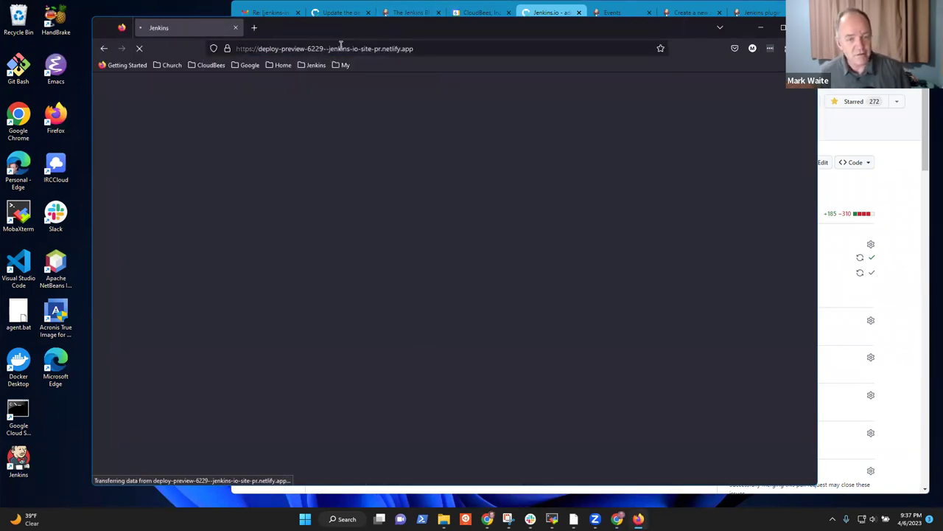
Step: Maximise Firefox, inspect and highlight the Upcoming events heading, then restore the window size
click(782, 27)
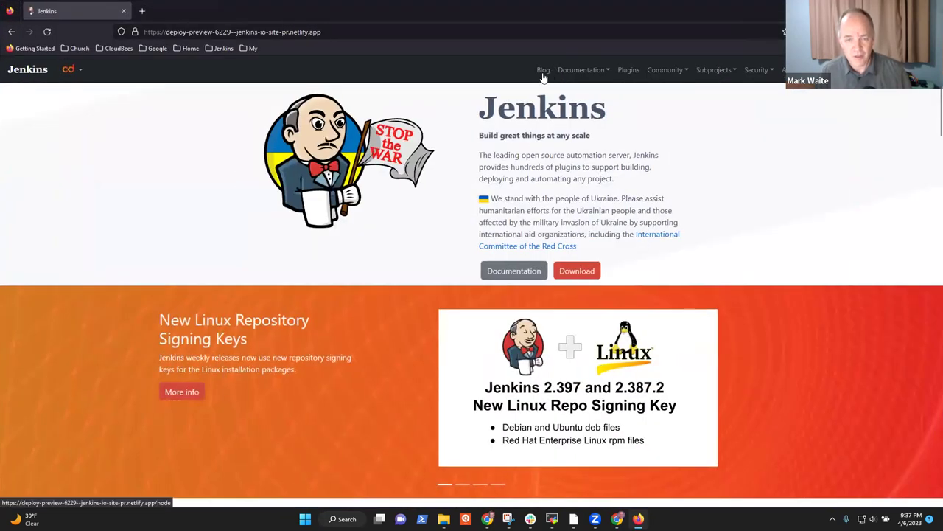
scroll(311, 212, down, 6)
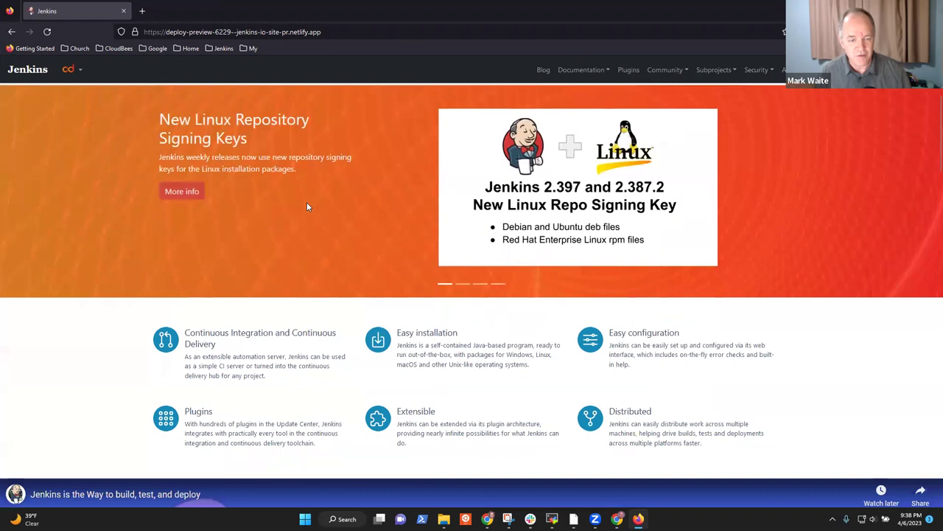
scroll(311, 224, down, 8)
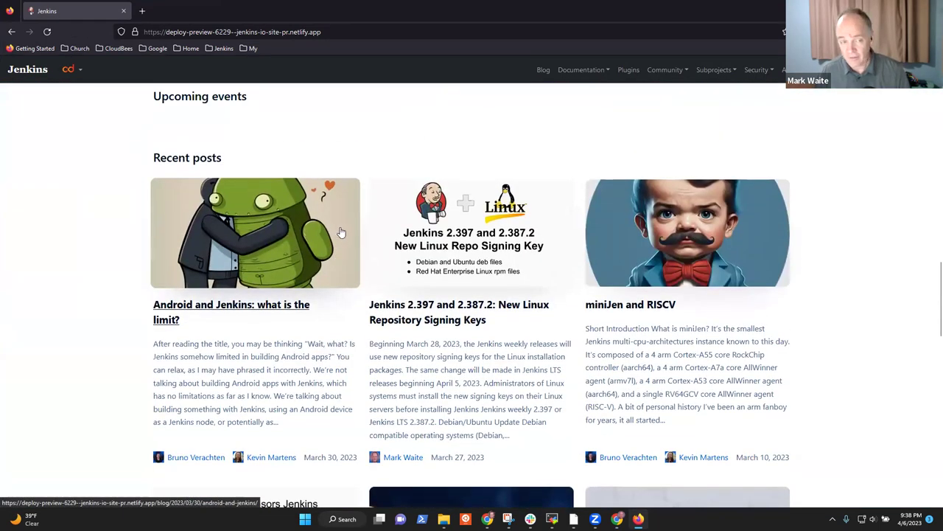
scroll(328, 217, up, 1)
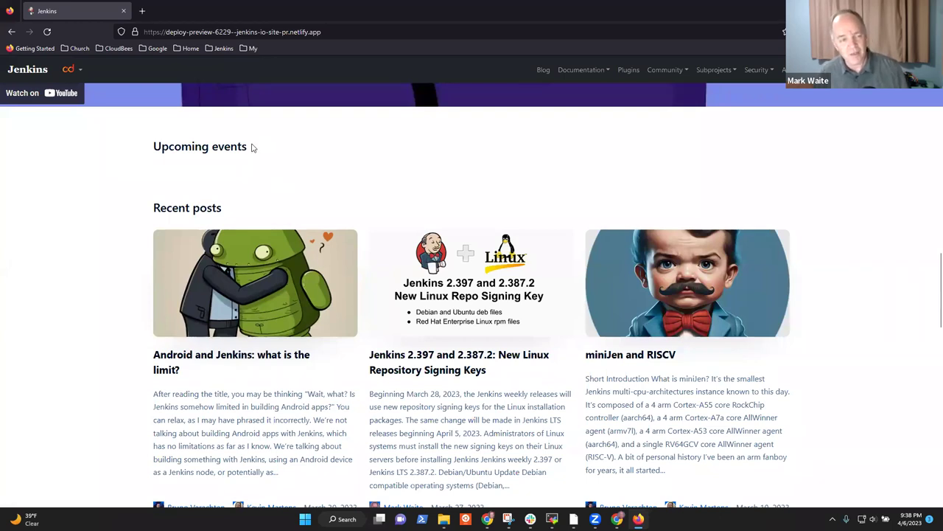
drag(174, 148, 228, 149)
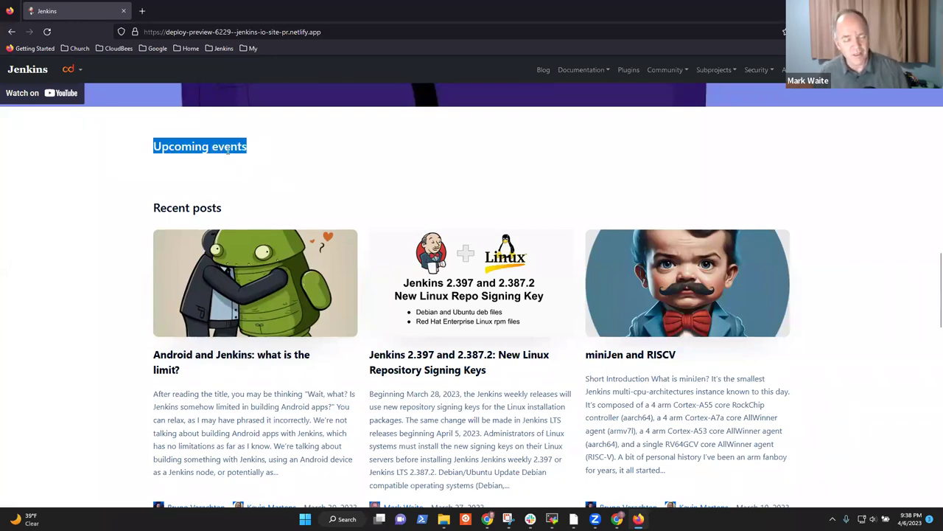
double_click(396, 23)
Step: Bring Chrome forward and return to The Jenkins Blog preview page
click(836, 10)
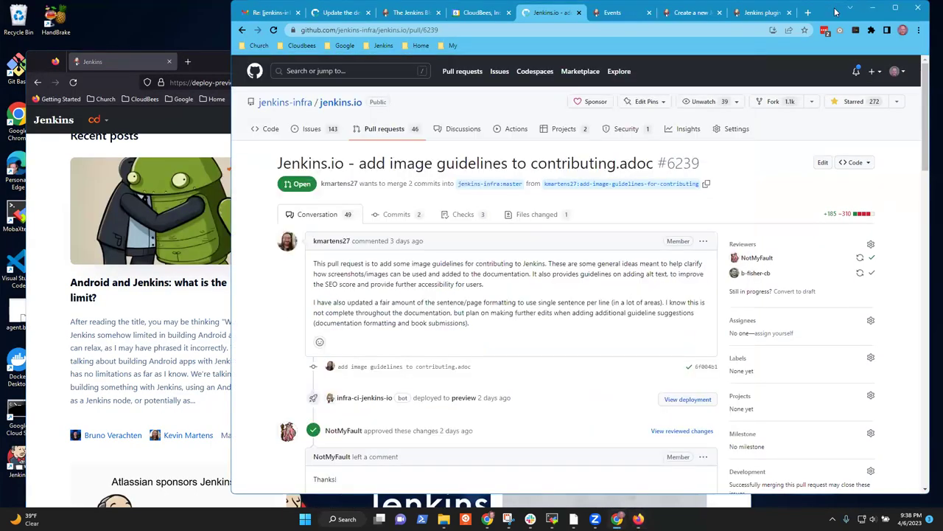
click(615, 13)
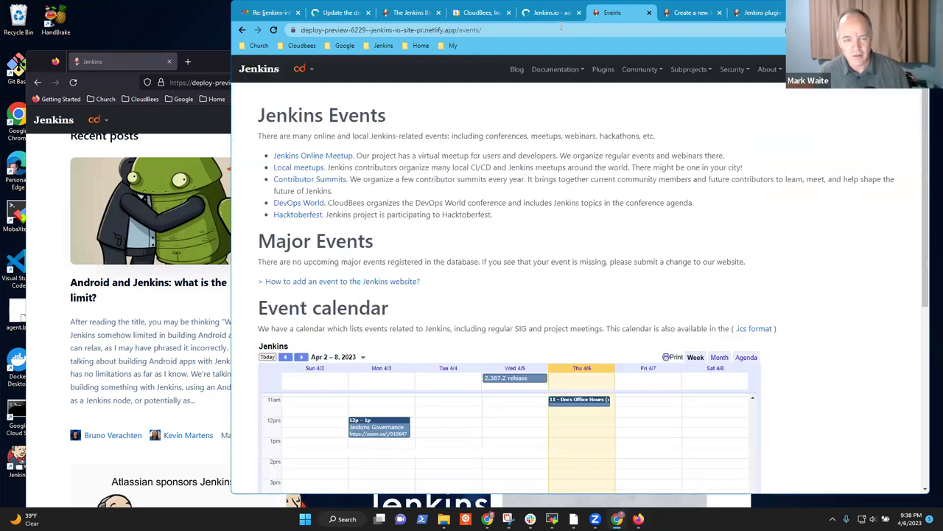
click(411, 12)
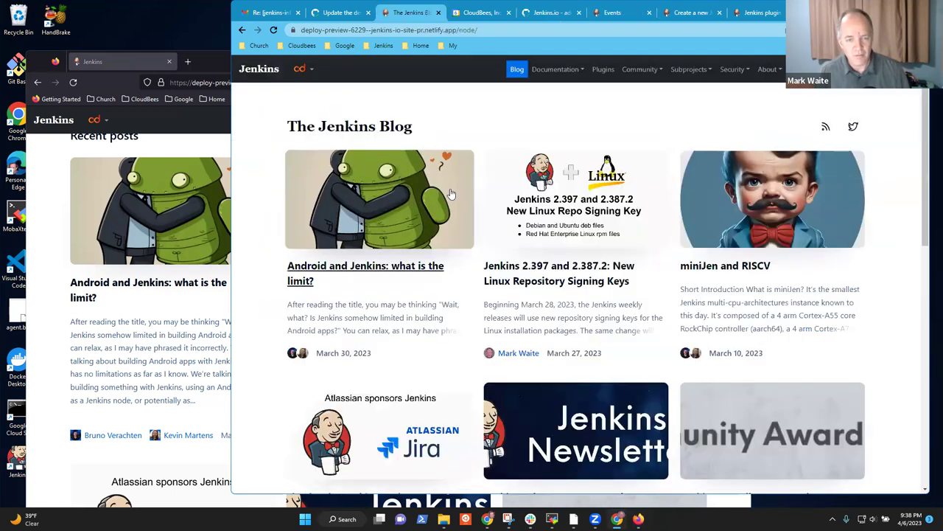
scroll(410, 199, down, 1)
scroll(409, 199, down, 4)
scroll(409, 195, up, 3)
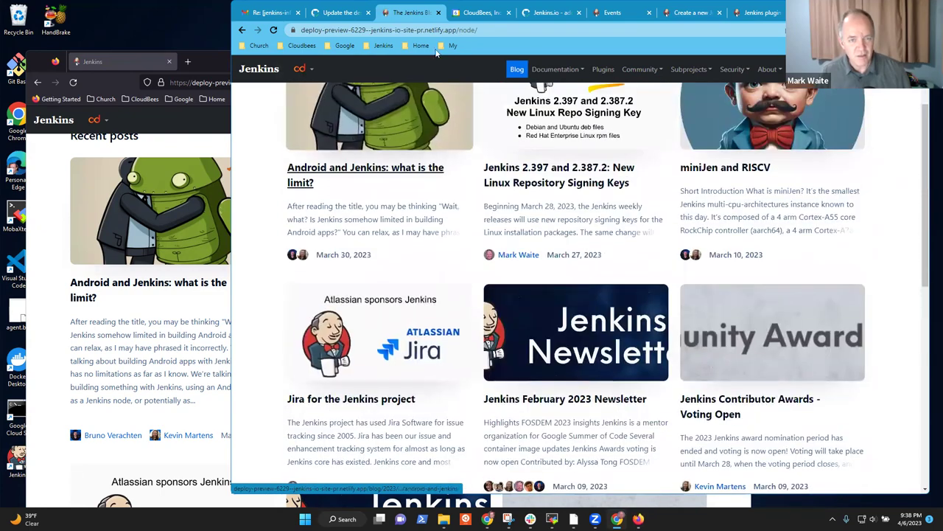
Step: Trim the blog path from the URL to load the preview home page and scroll to Recent posts
click(492, 30)
key(End)
key(BackSpace)
key(BackSpace)
key(BackSpace)
key(BackSpace)
key(BackSpace)
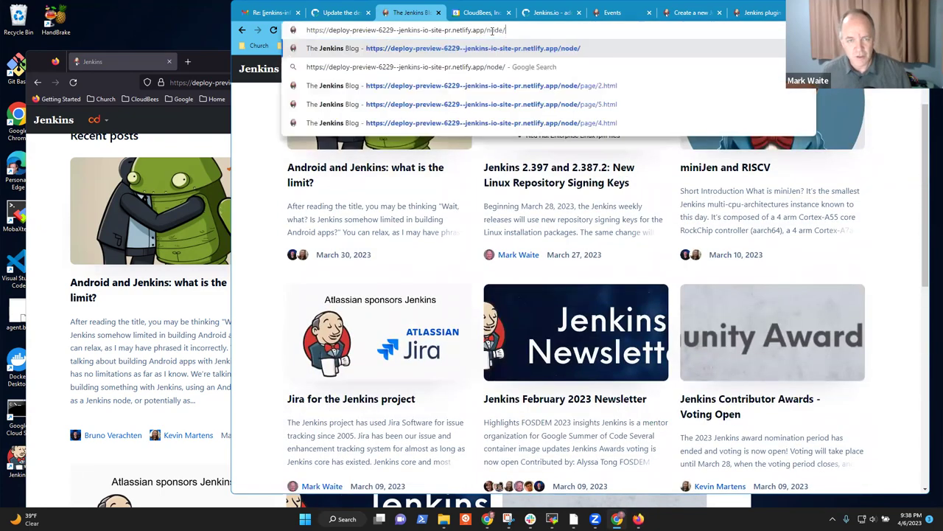
key(Return)
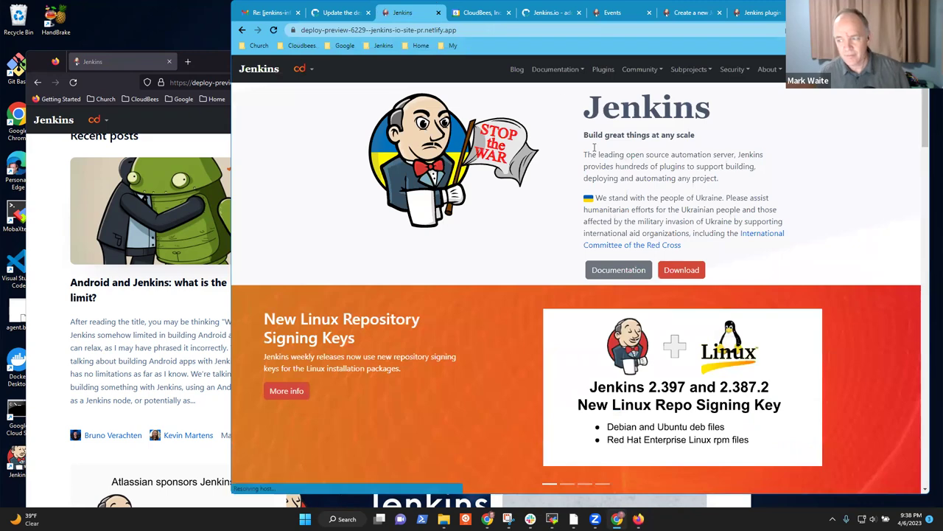
scroll(519, 214, down, 4)
scroll(516, 215, down, 6)
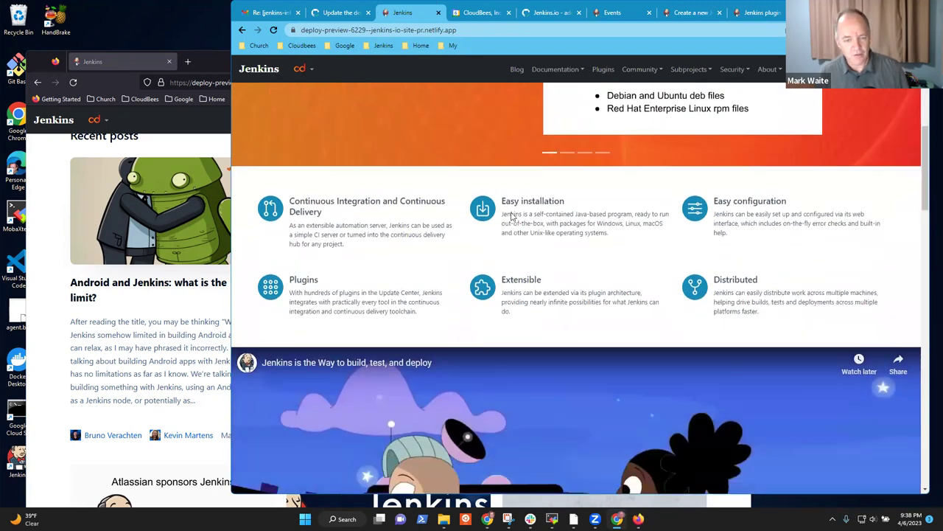
scroll(526, 213, down, 2)
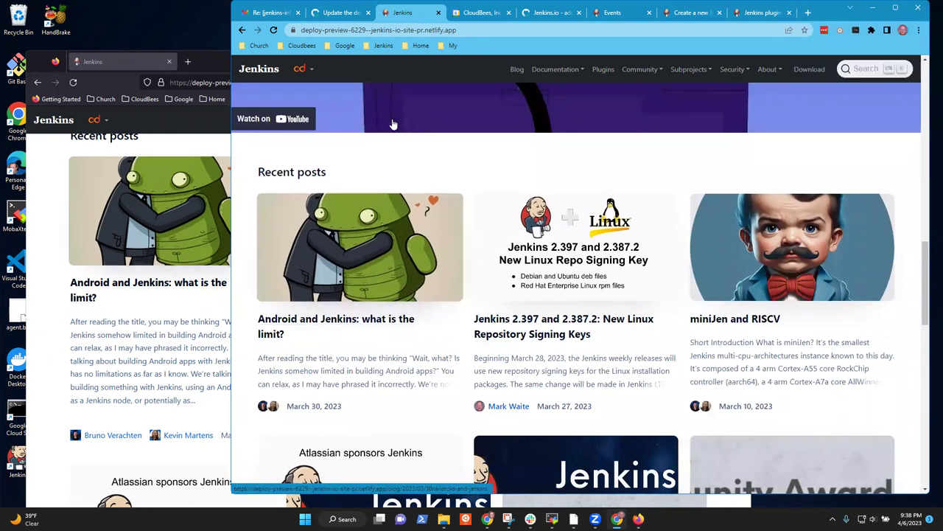
Step: Start a PR #6229 comment: Docs Office Hours (Asia) found Upcoming Events not visible on Chrome
click(331, 7)
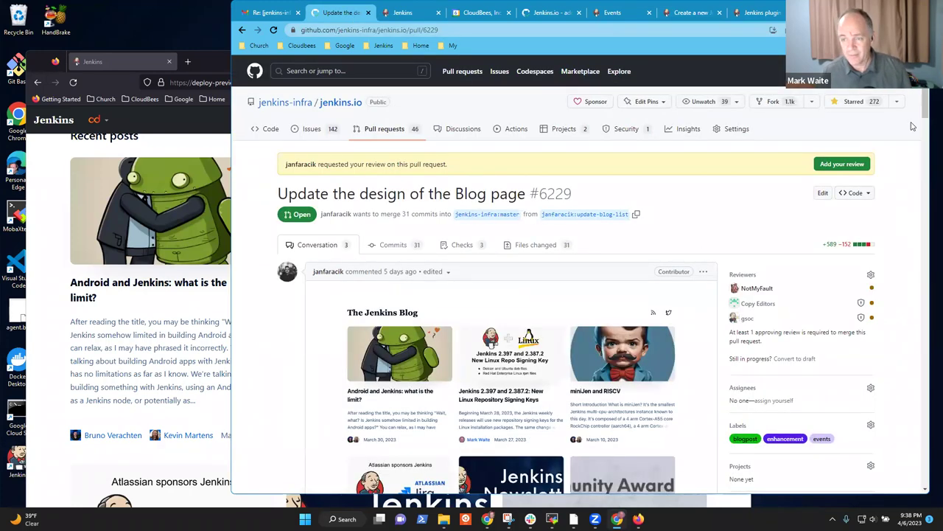
drag(926, 112, 928, 500)
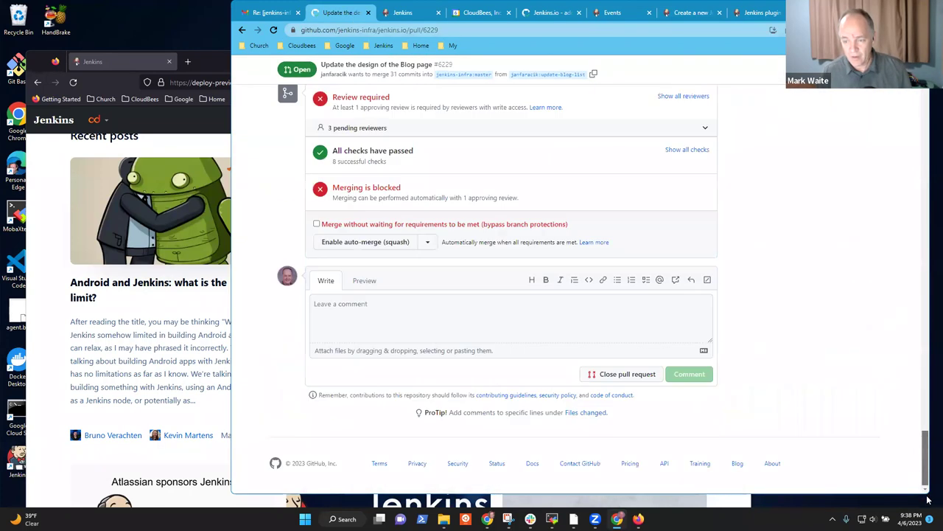
click(420, 316)
text(We detected during )
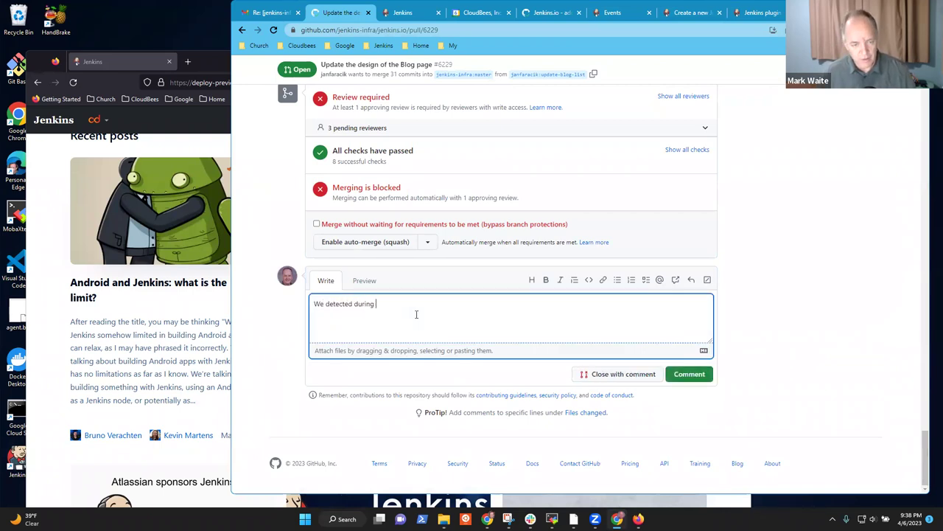
text(Docs Office )
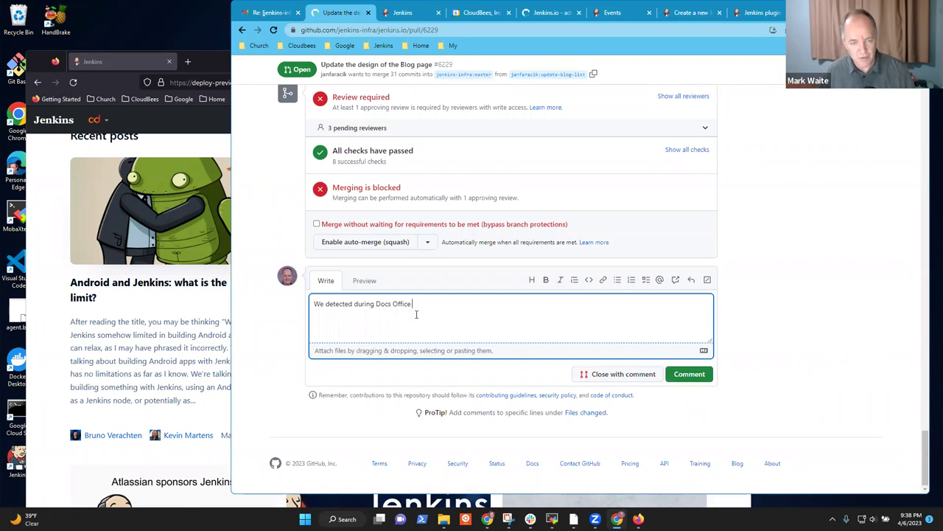
text(Hours (Asia) that)
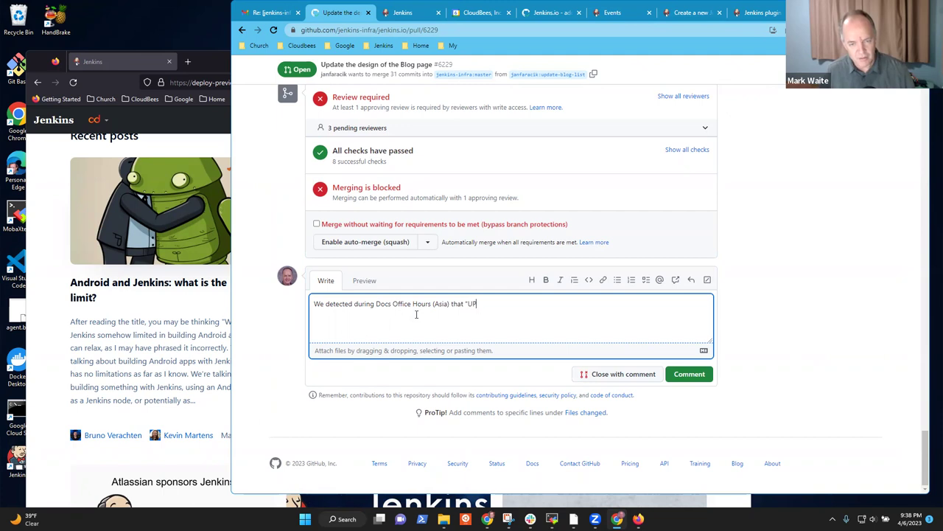
text("Upcoming Events" is visible (and empty)
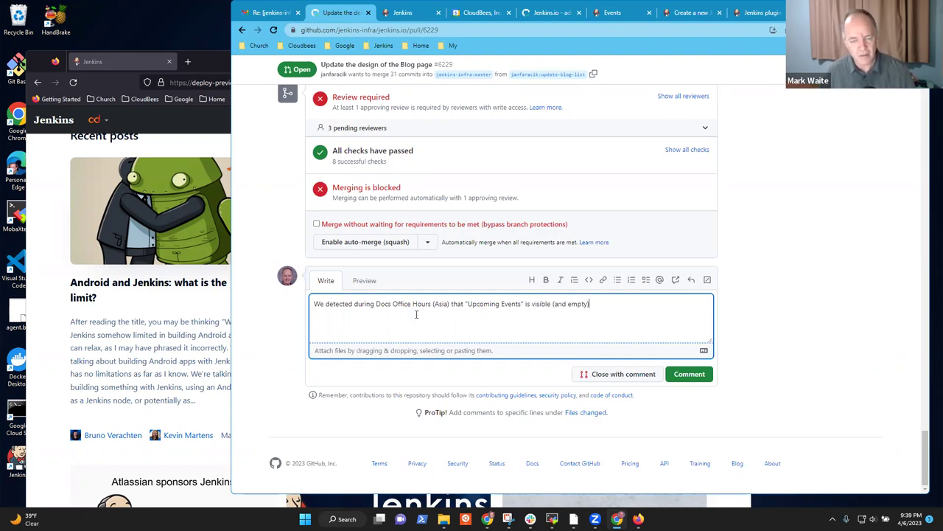
text(byut is not )
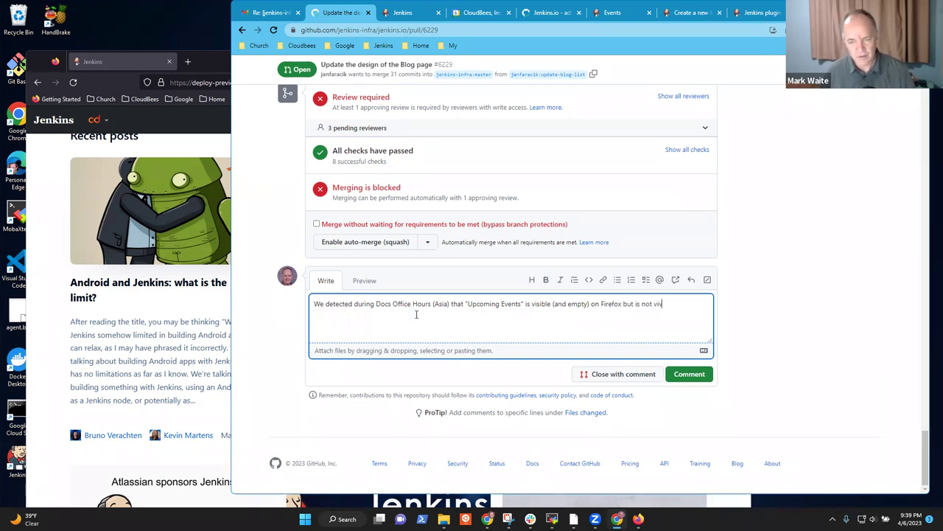
text(visible on Chbrom)
key(ctrl+BackSpace)
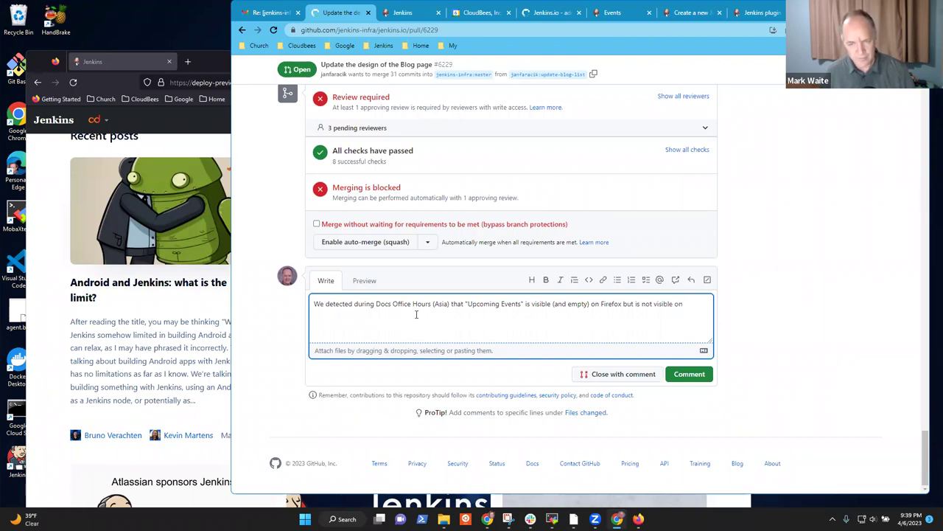
text(the d)
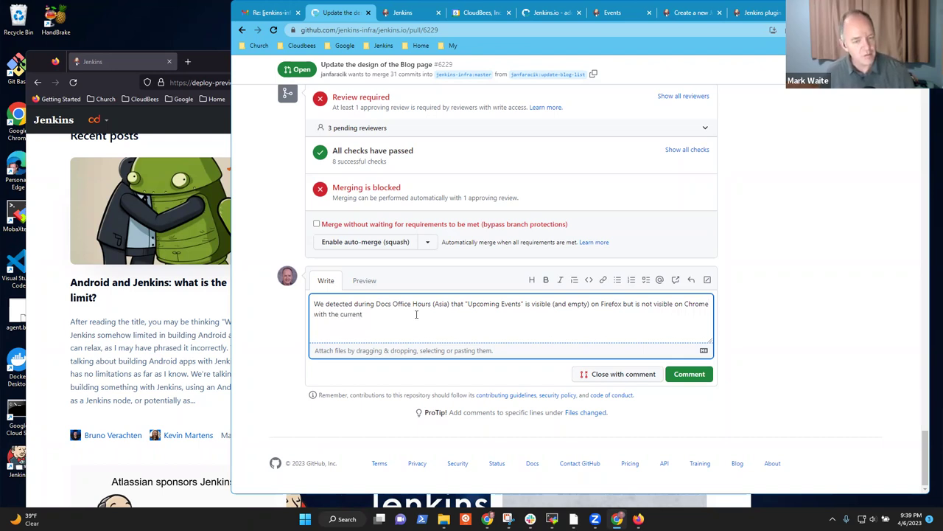
text(ques)
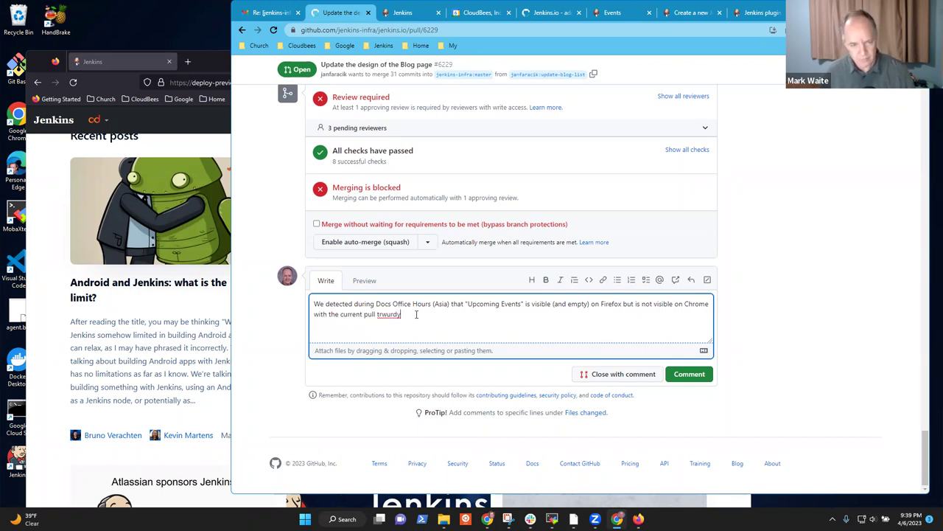
key(ctrl+shift+Left)
key(BackSpace)
text(reque)
key(ctrl+BackSpace)
text(request.)
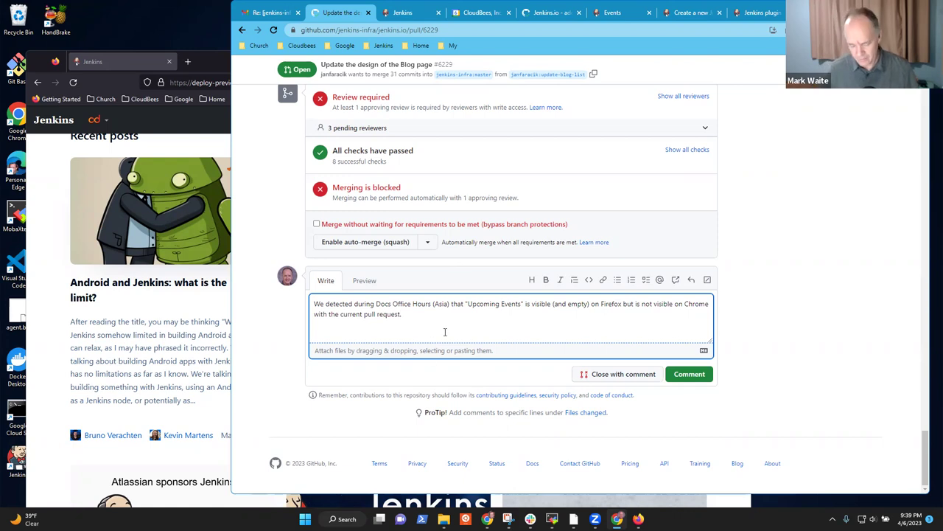
text(  Thanks to @)
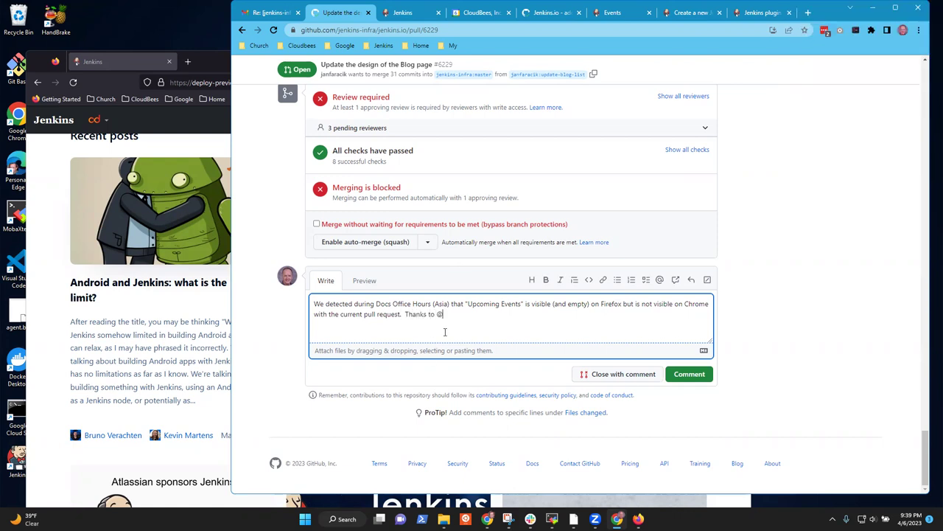
text(stack)
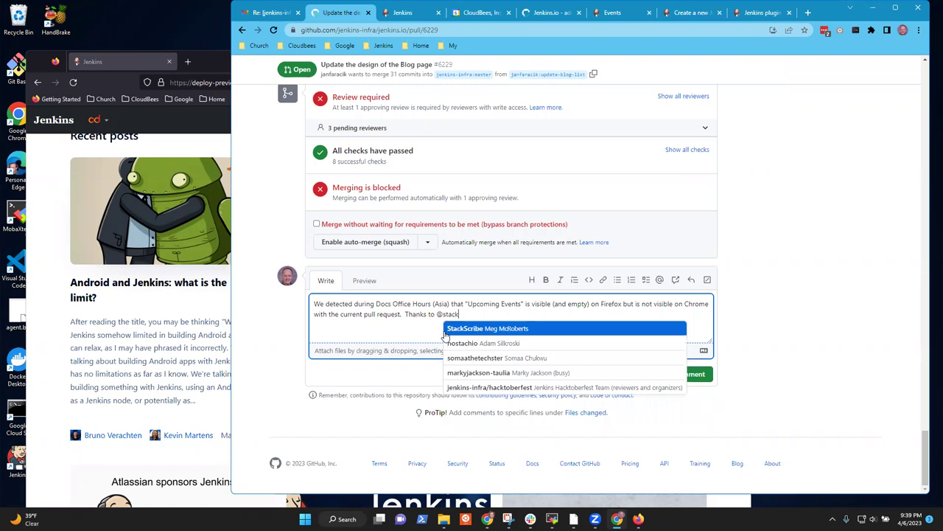
Step: Thank three attendees by @-mention for attending docs office hours, post the comment, and focus Firefox's address
key(Return)
text(. @)
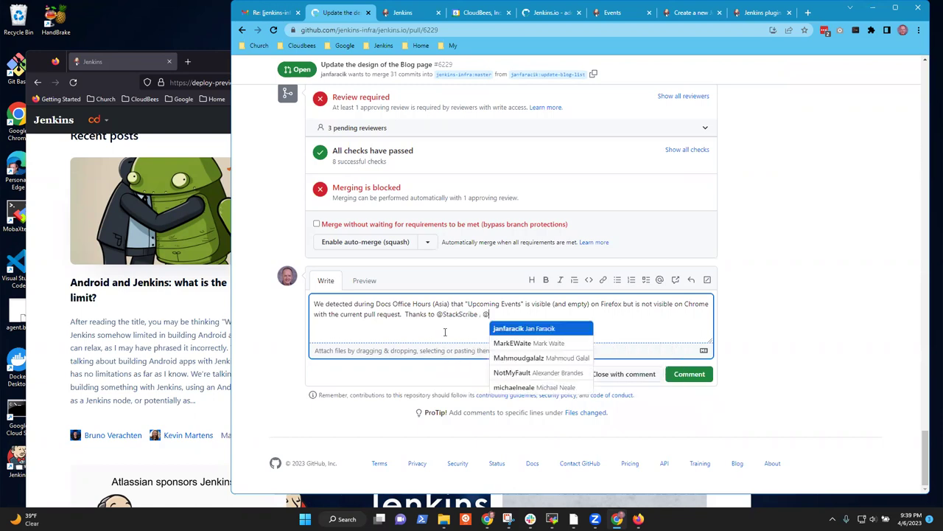
text(Mukul)
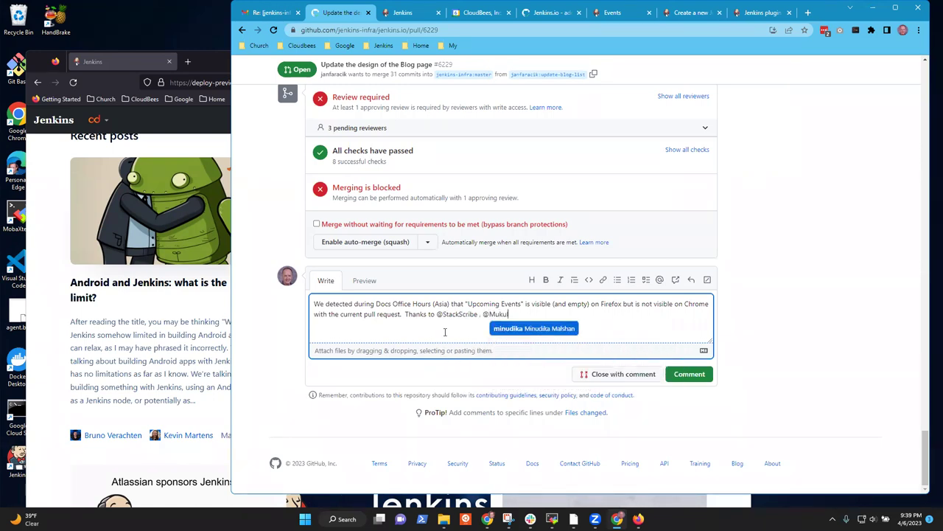
key(BackSpace)
key(BackSpace)
key(BackSpace)
key(BackSpace)
key(BackSpace)
key(BackSpace)
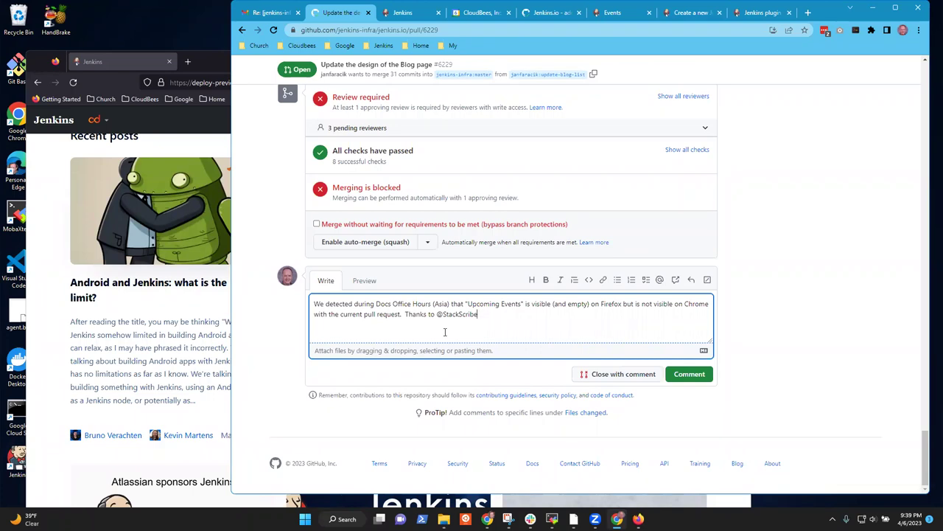
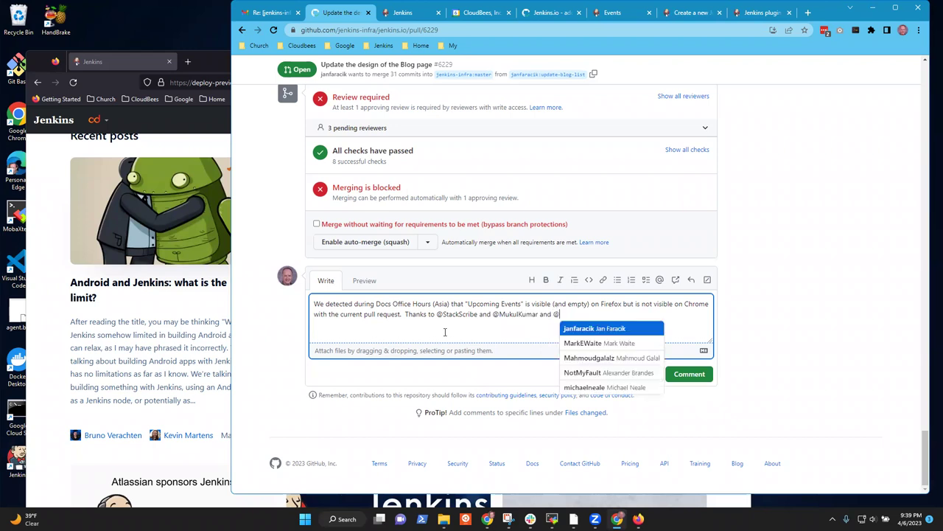
text(Mahmou)
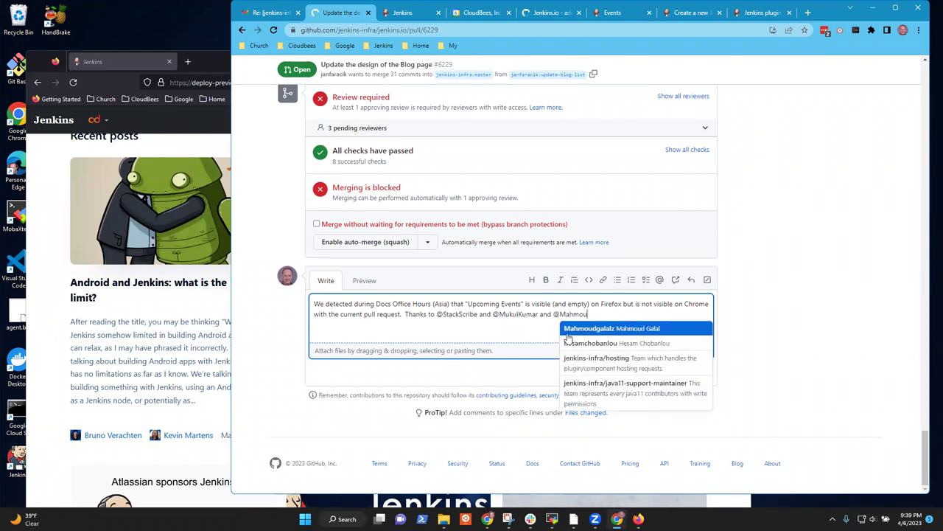
click(606, 328)
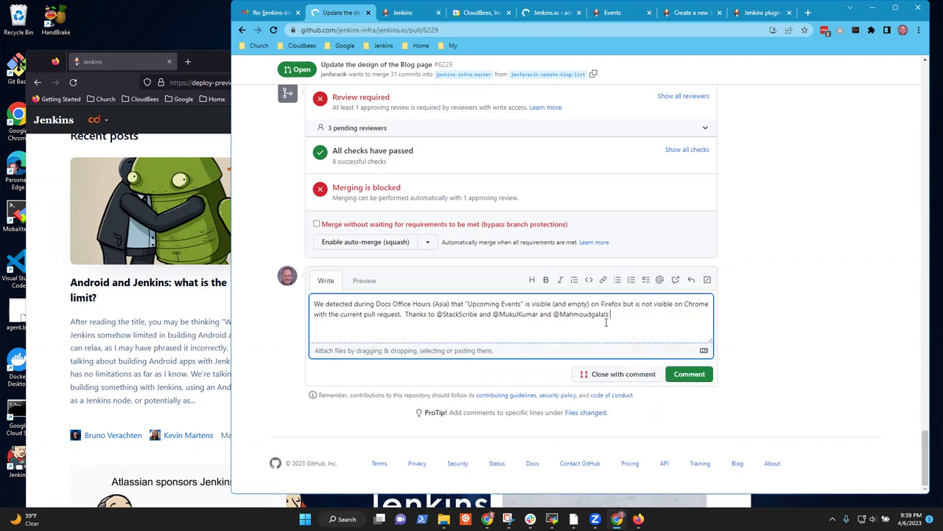
text(for attending docs office hours.)
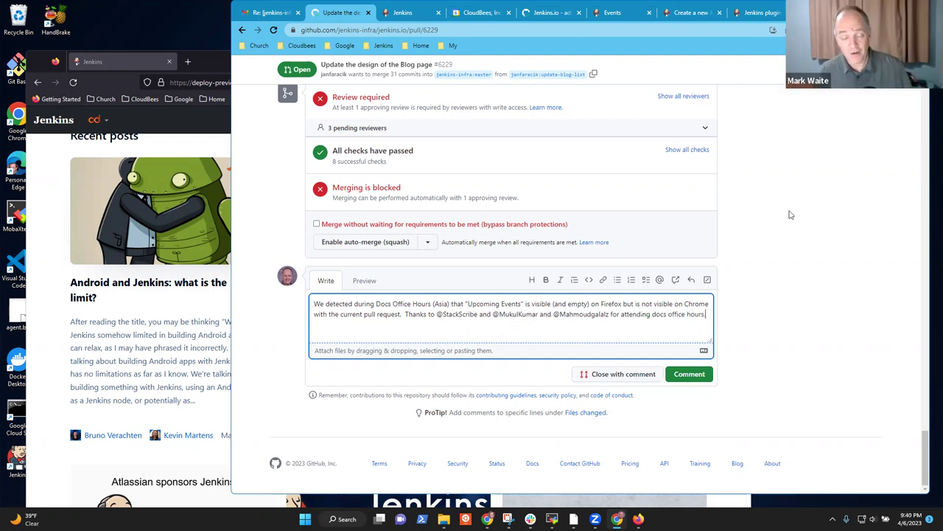
click(690, 375)
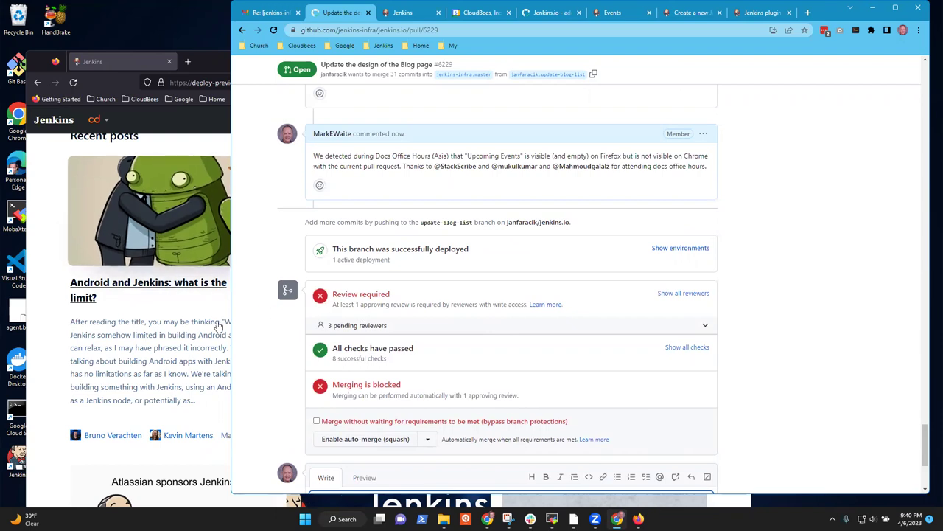
click(218, 325)
click(206, 82)
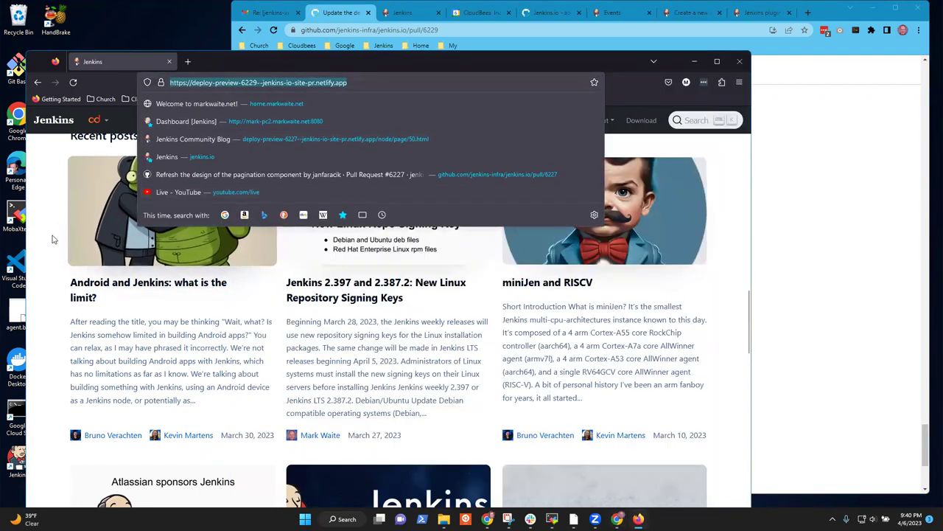
Step: Open the Linux repository signing keys post in the Firefox preview, then go back to the blog listing
click(52, 239)
scroll(57, 240, up, 3)
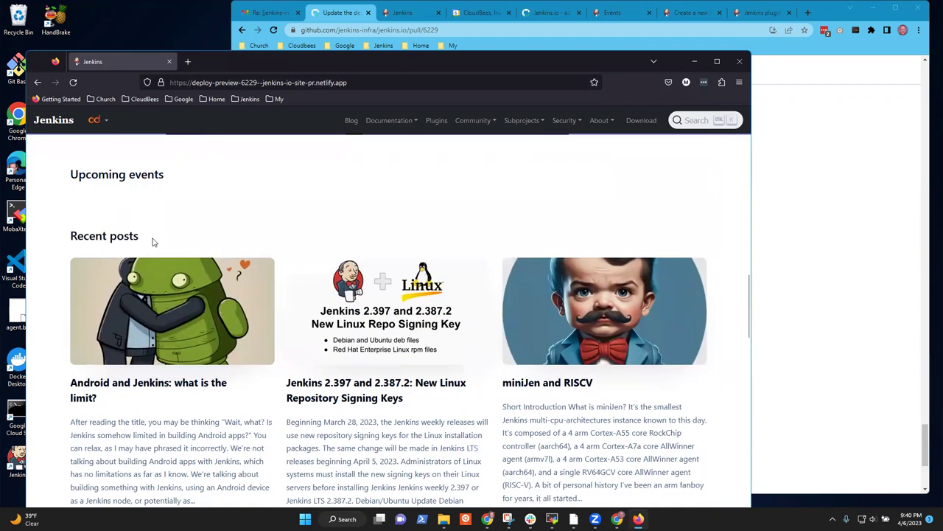
click(433, 305)
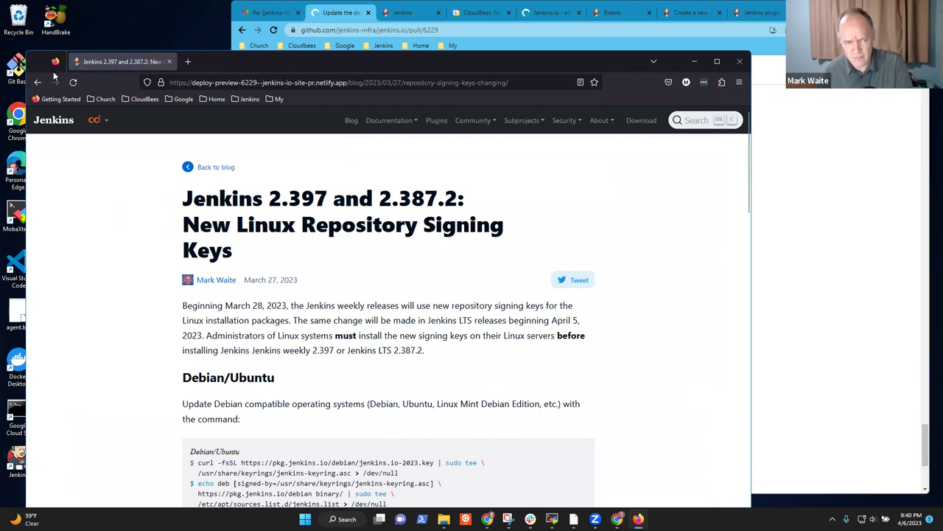
click(39, 79)
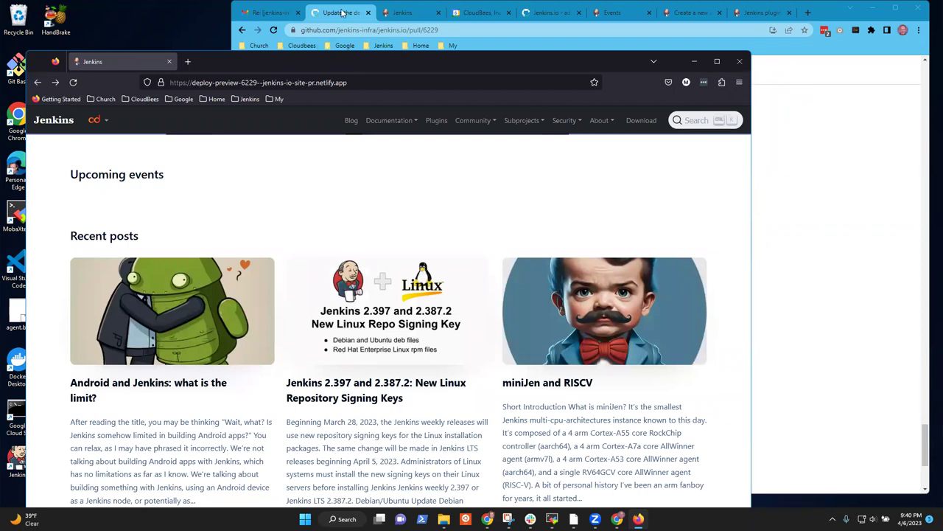
key(alt+Tab)
scroll(575, 188, up, 3)
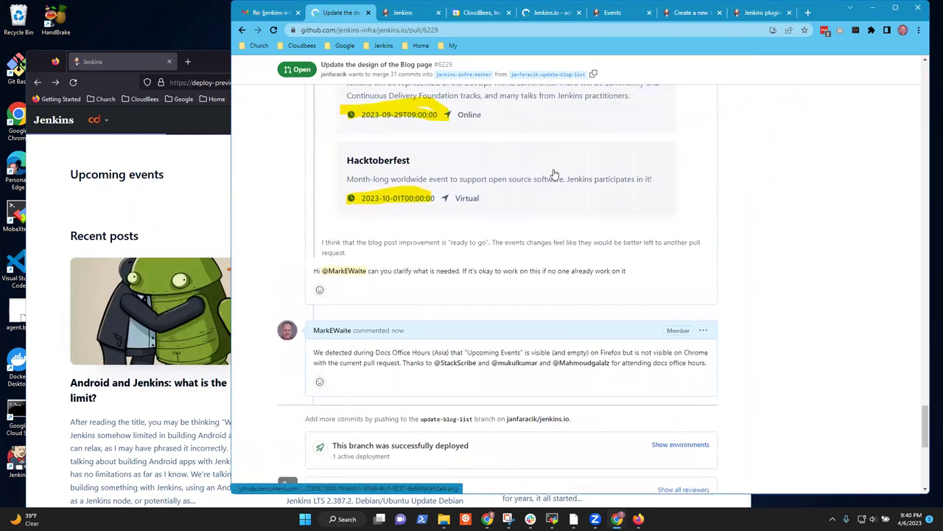
scroll(560, 177, down, 3)
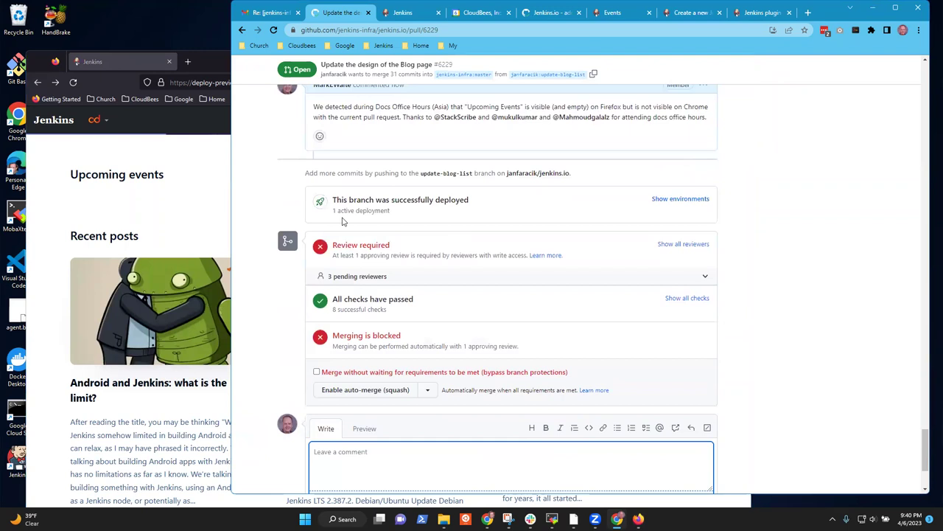
scroll(696, 218, up, 3)
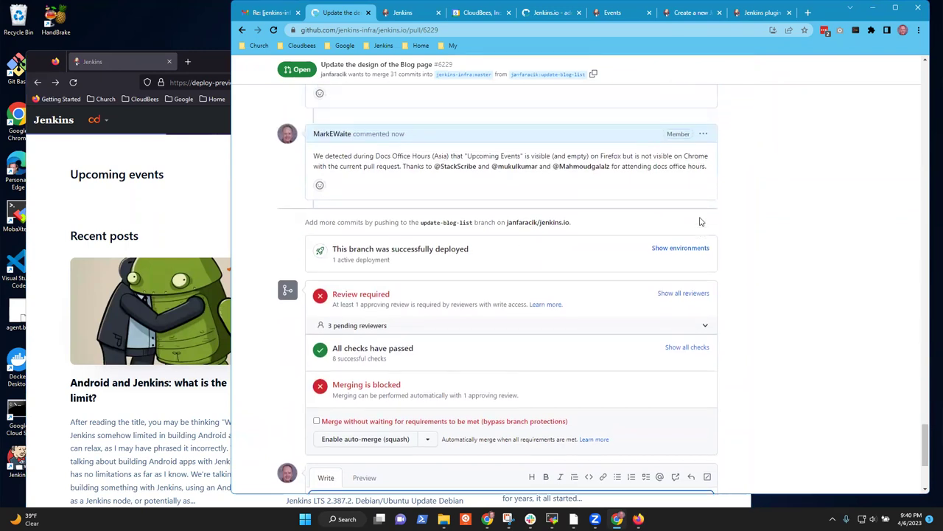
scroll(692, 213, up, 3)
scroll(691, 213, down, 3)
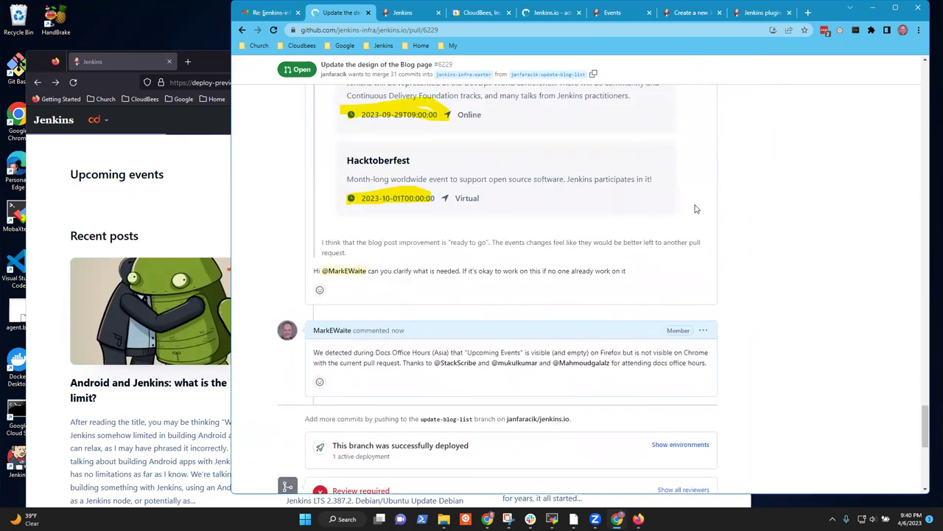
scroll(549, 227, down, 3)
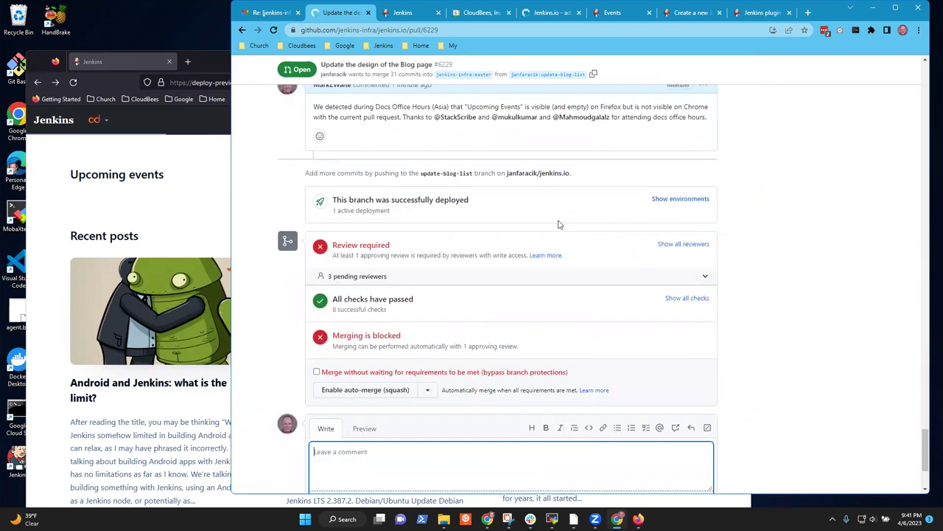
scroll(560, 230, up, 3)
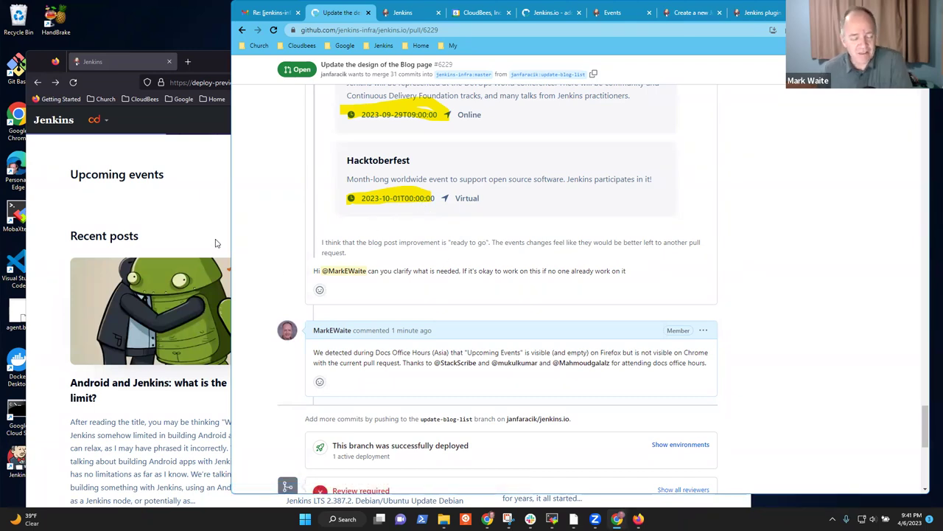
click(165, 211)
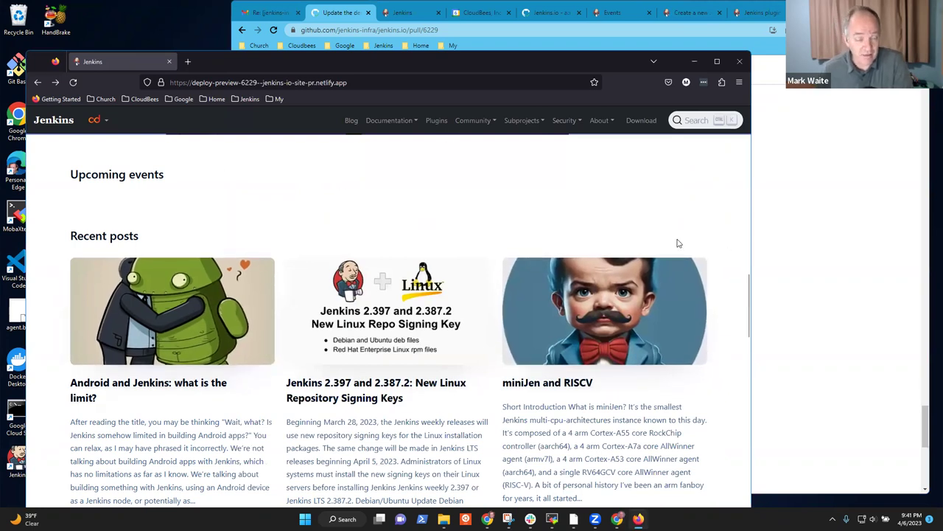
click(333, 14)
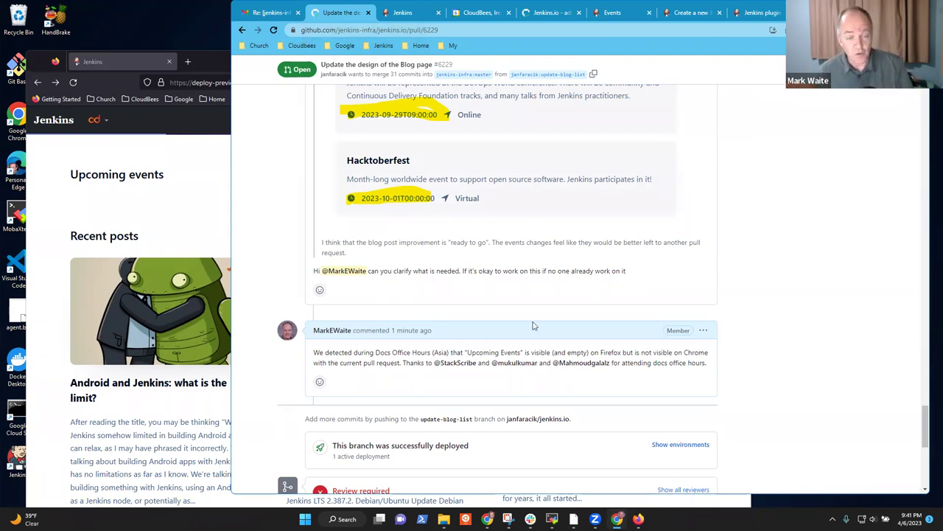
Step: Scroll up PR #6229 to the screenshot of cdCon, DevOps World and Hacktoberfest event cards
scroll(533, 325, up, 5)
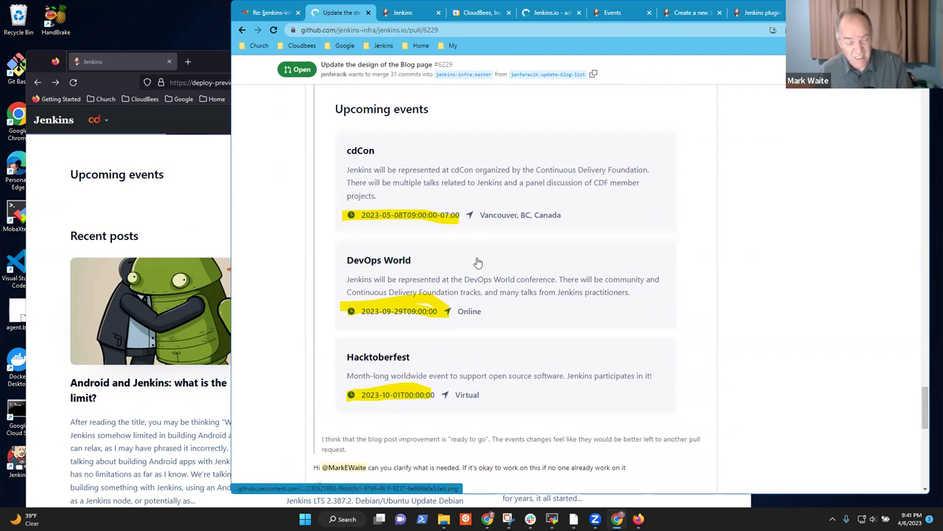
scroll(475, 254, up, 4)
scroll(626, 273, up, 2)
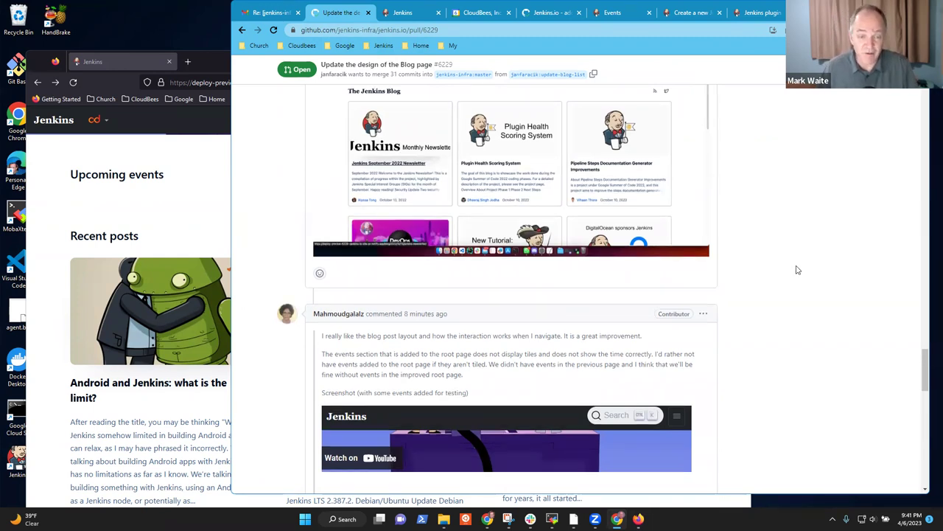
scroll(807, 266, up, 4)
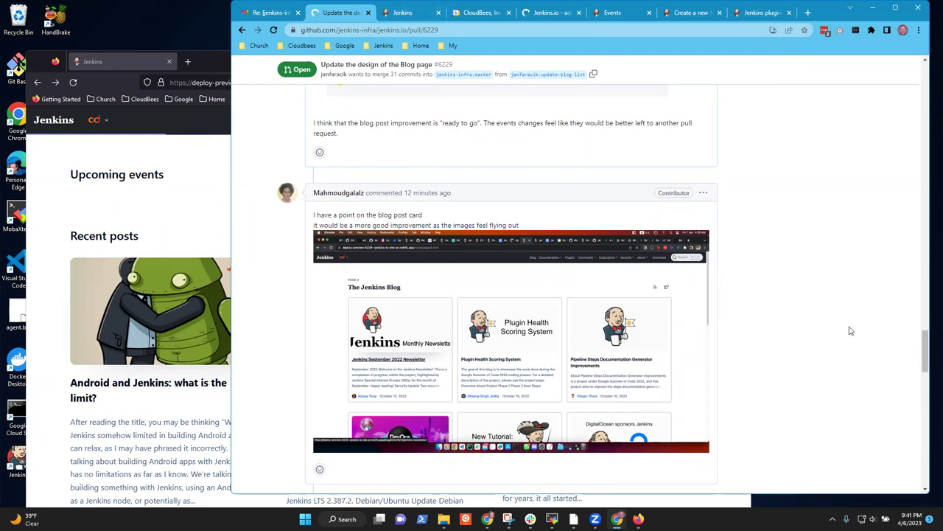
drag(928, 351, 926, 363)
drag(923, 389, 926, 418)
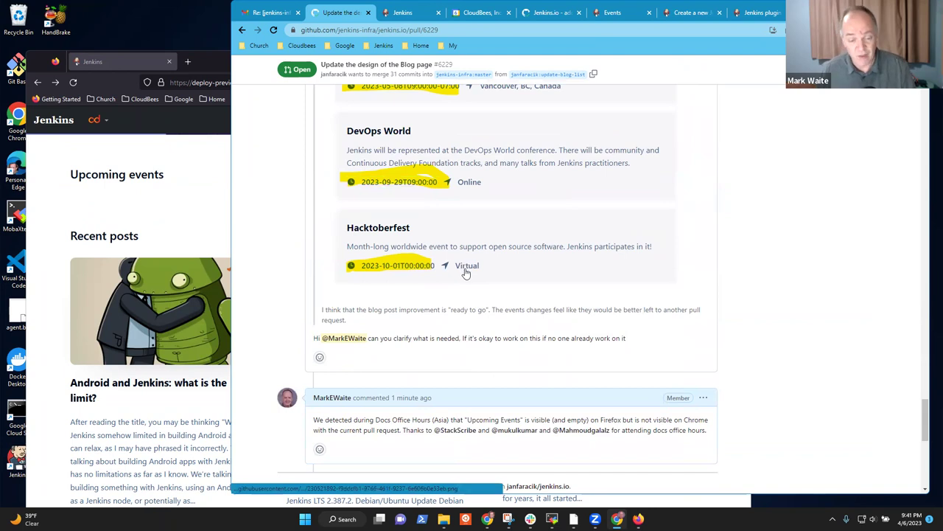
scroll(508, 330, down, 2)
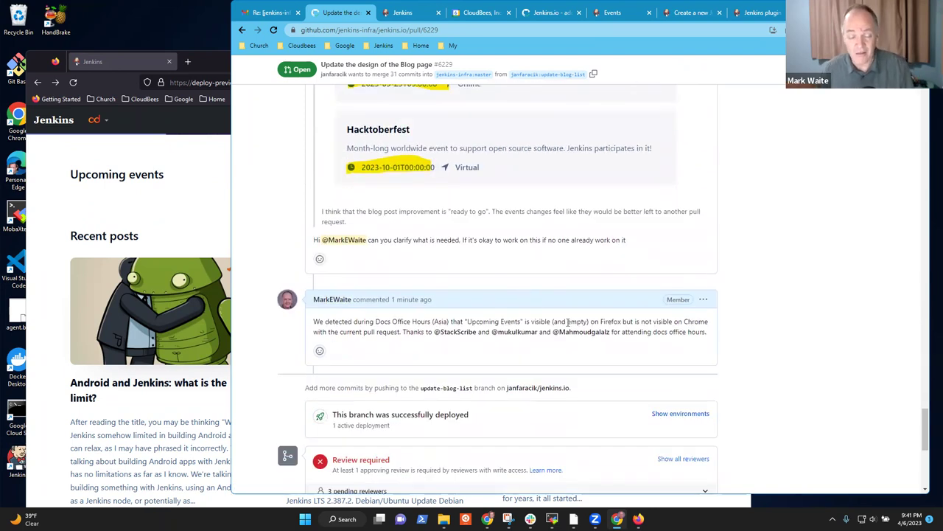
scroll(569, 322, up, 6)
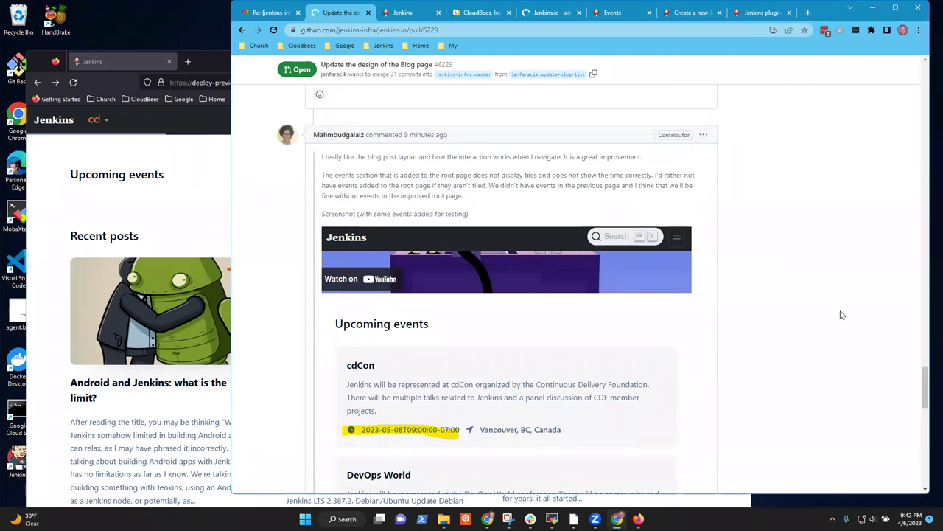
drag(927, 386, 921, 404)
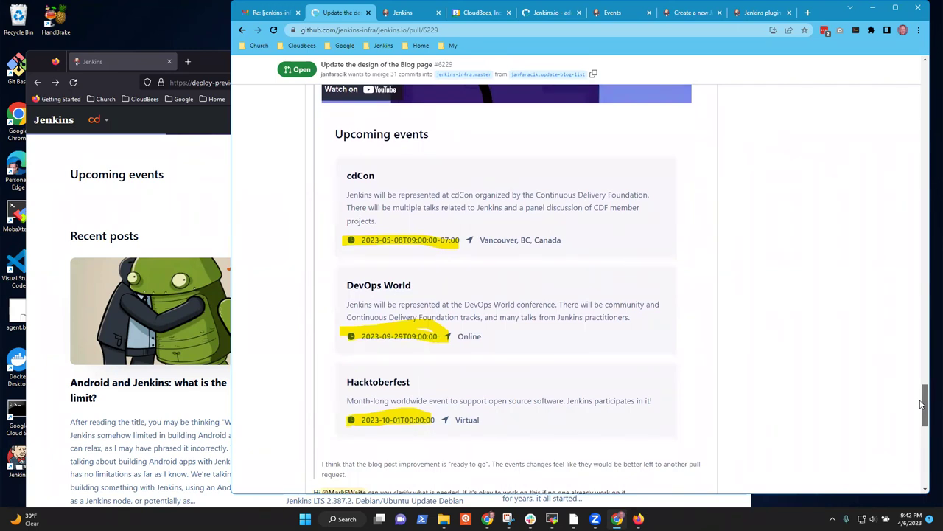
drag(922, 405, 921, 404)
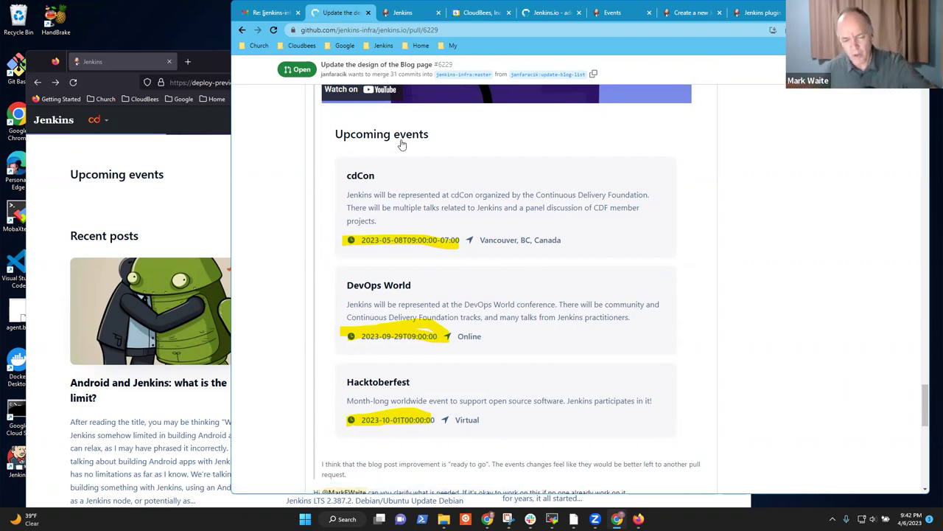
Step: Bring Firefox's 6229 preview forward and recheck the empty Upcoming events heading above Recent posts
click(148, 174)
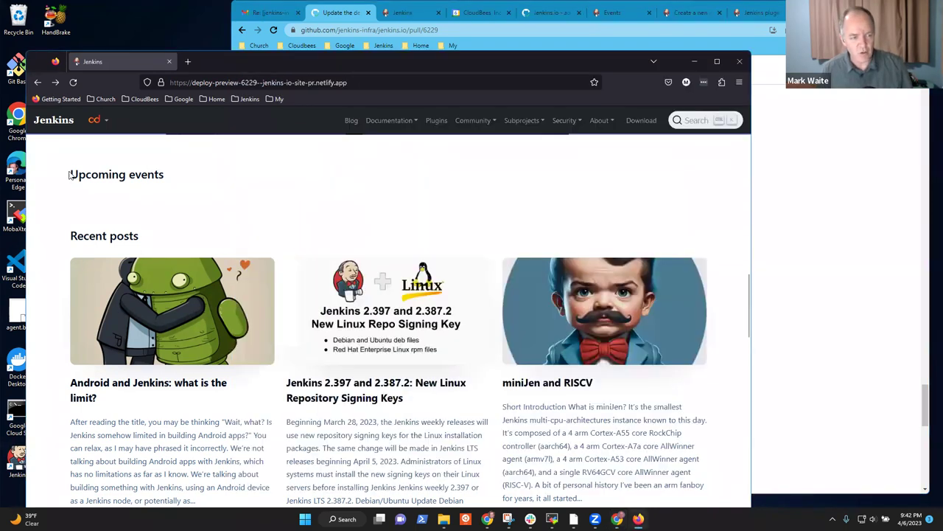
drag(71, 174, 170, 177)
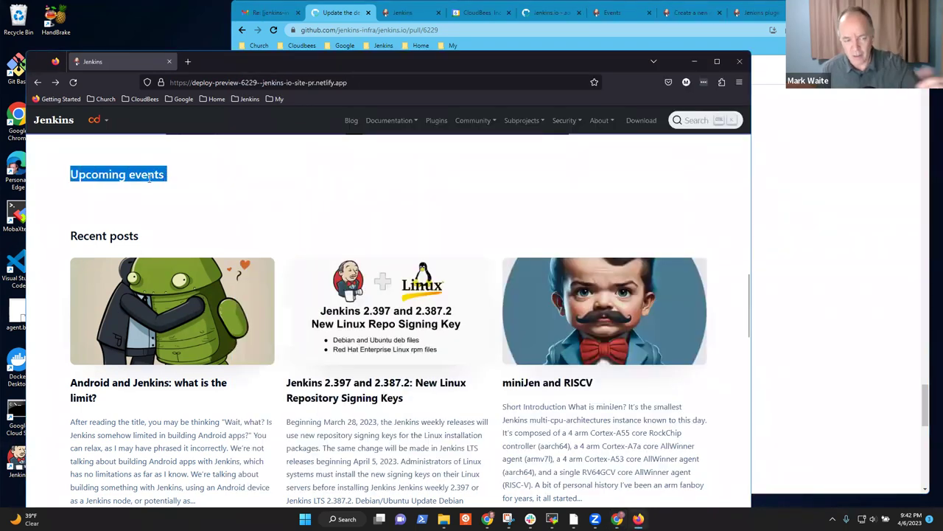
click(334, 13)
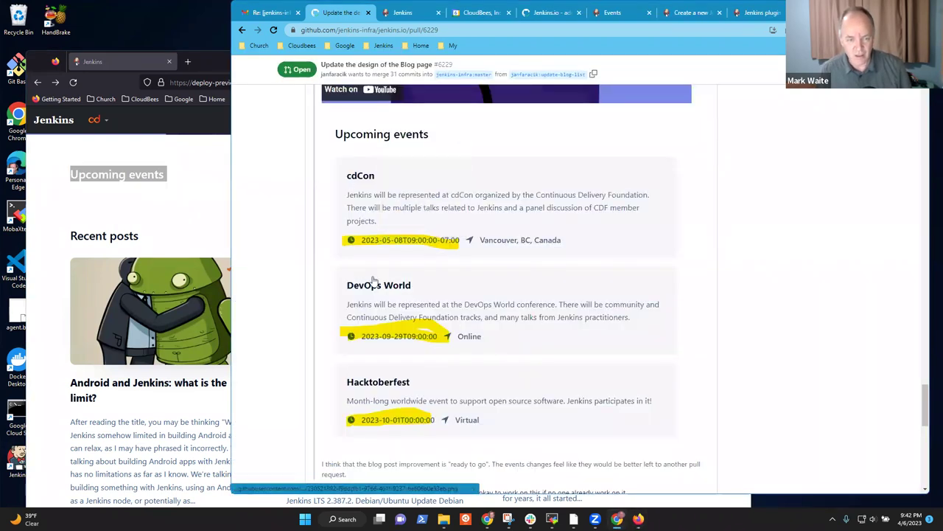
click(118, 150)
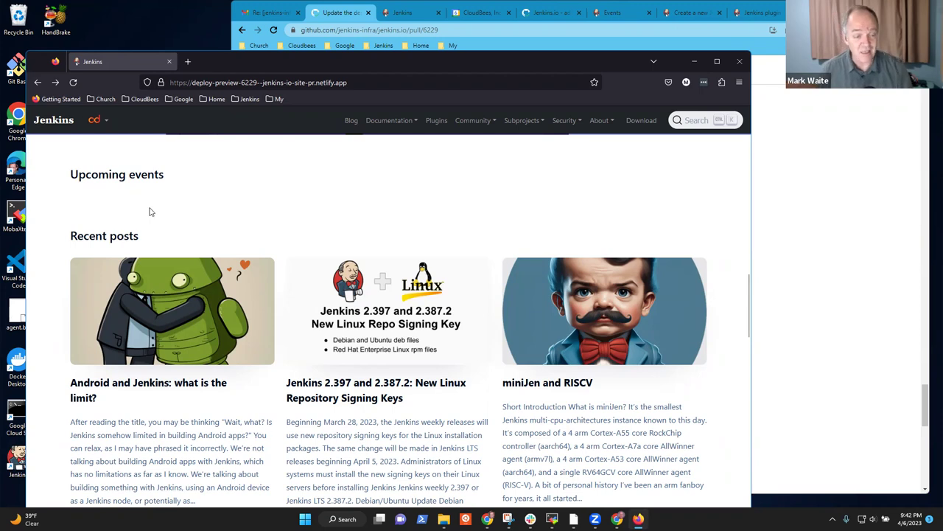
scroll(152, 210, down, 1)
scroll(169, 190, up, 1)
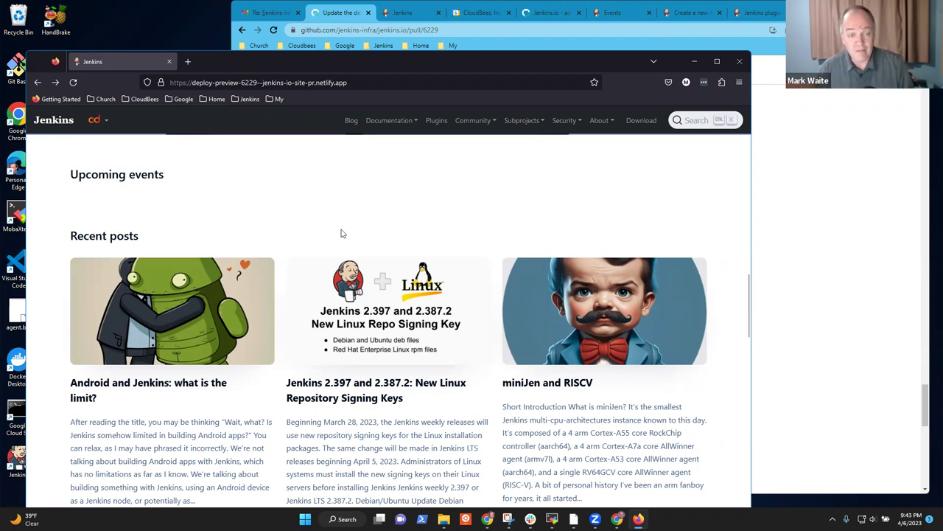
click(404, 12)
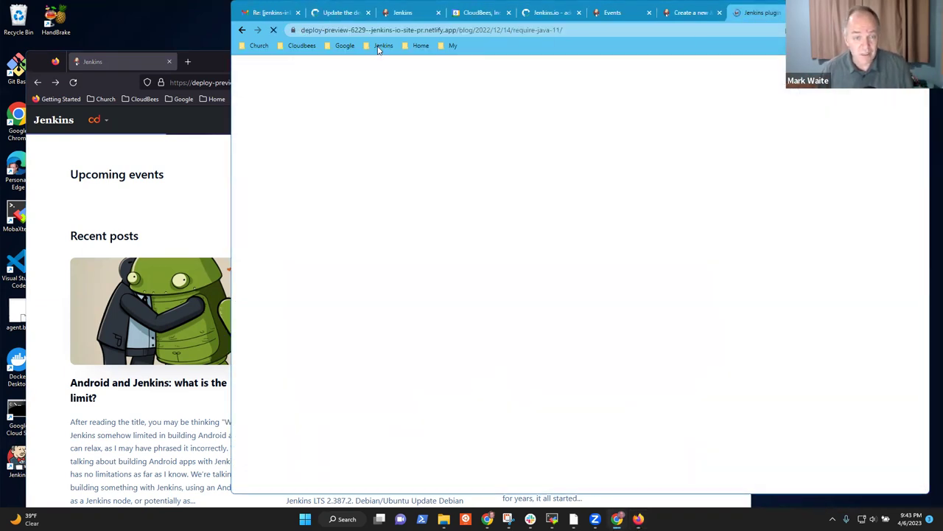
Step: Use the Jenkins bookmarks to reach the jenkins.io GitHub repository's open pull requests
click(383, 45)
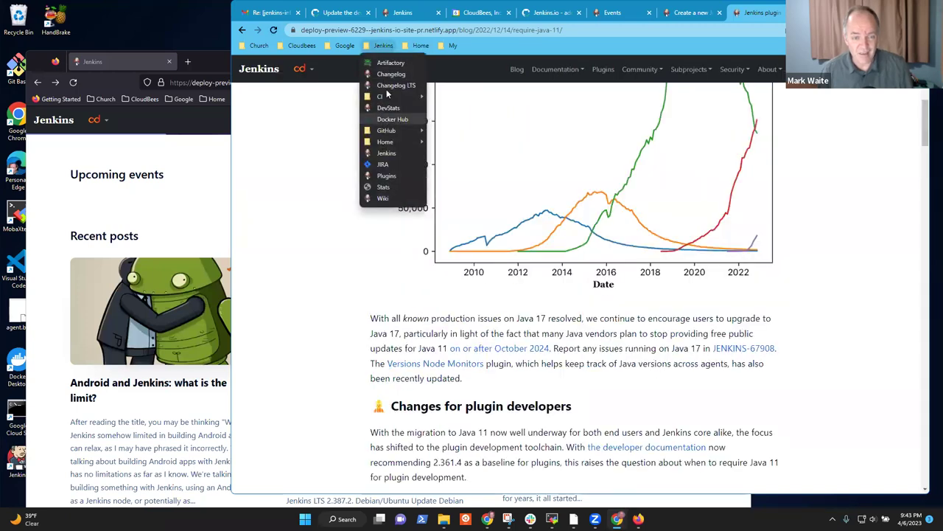
click(387, 153)
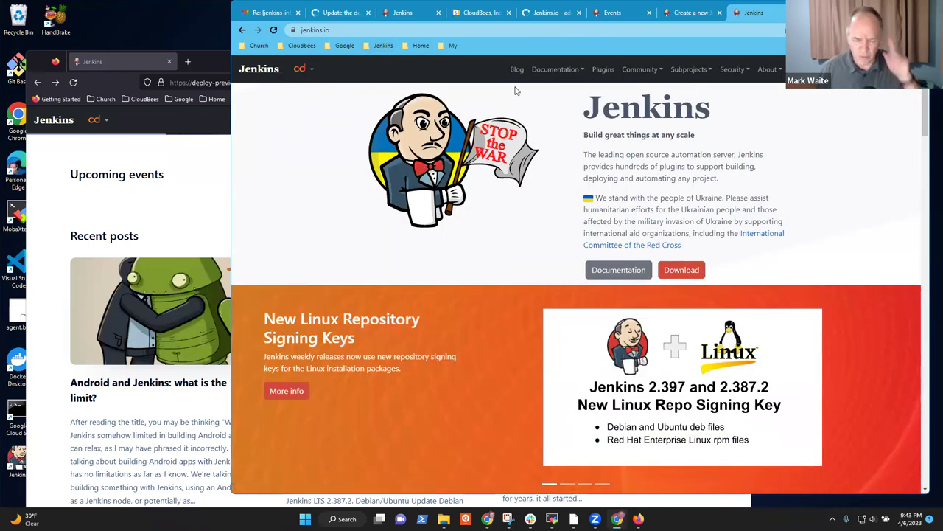
click(384, 47)
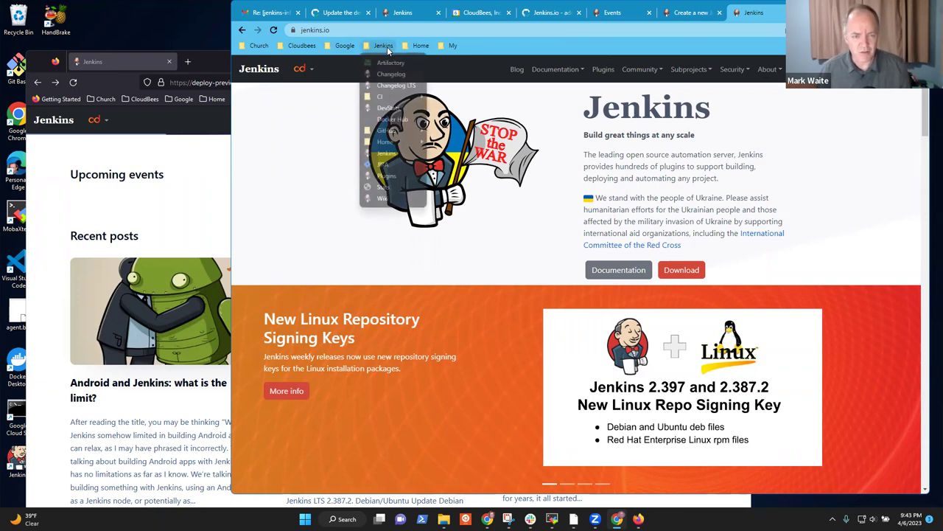
mouse_move(398, 137)
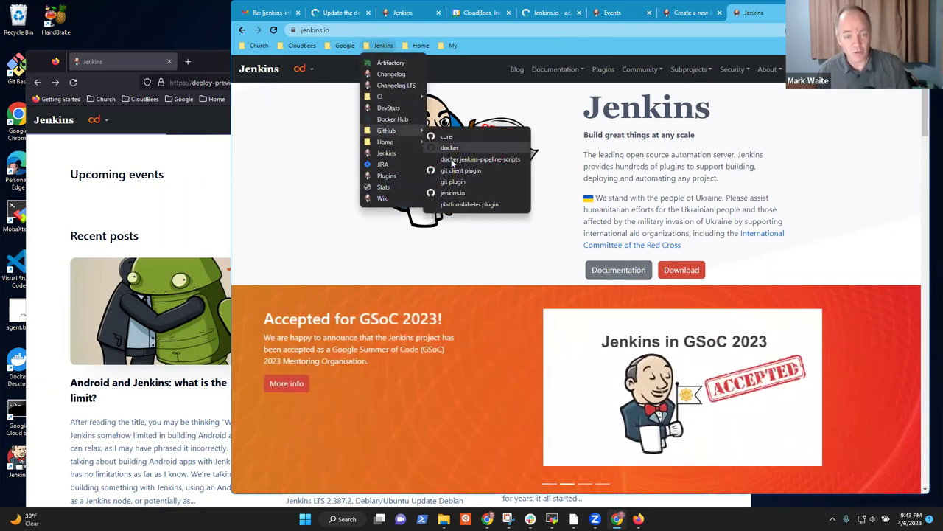
click(463, 193)
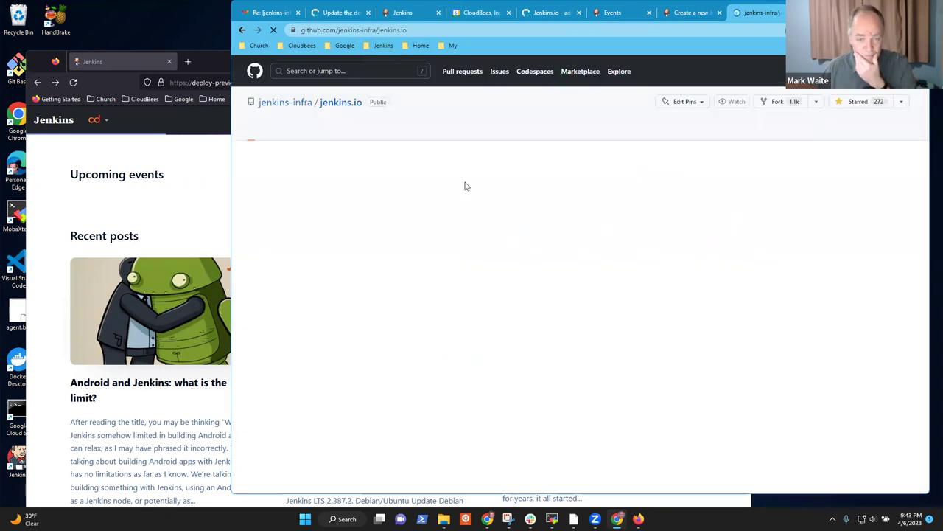
click(321, 135)
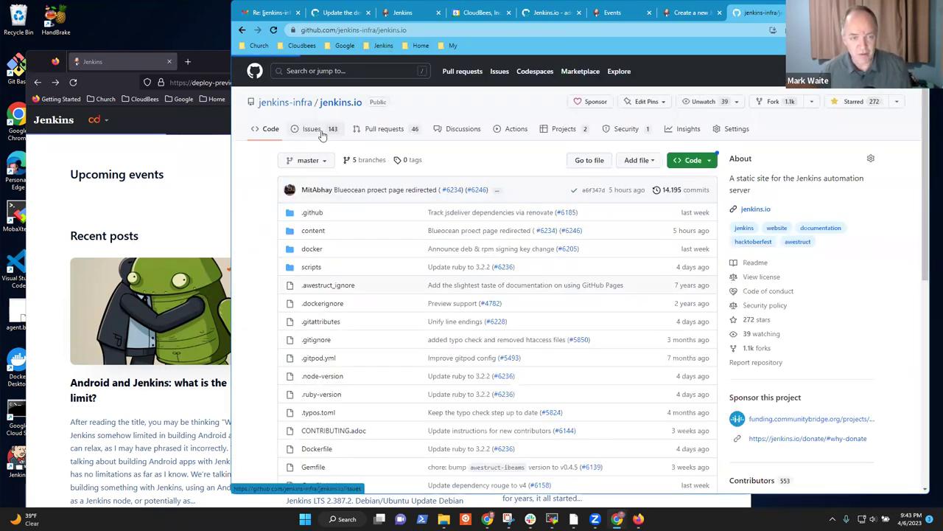
click(397, 131)
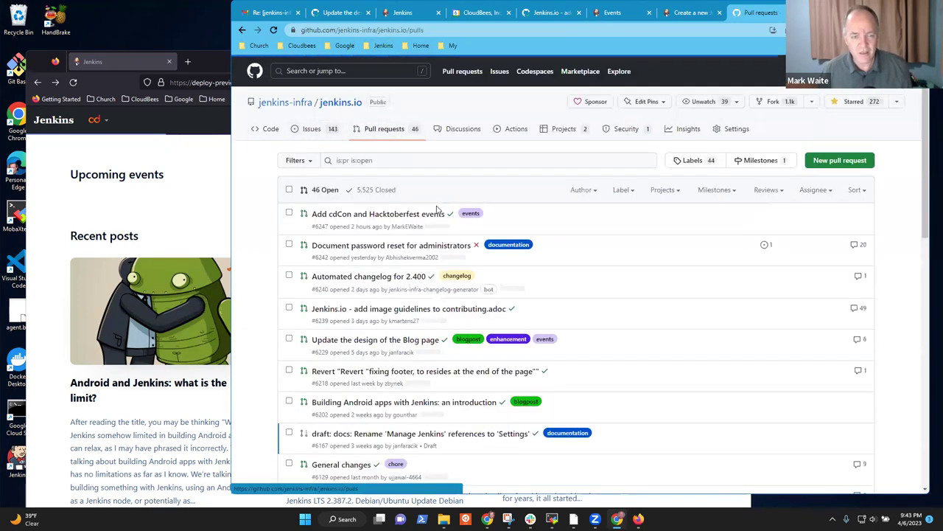
Step: Open PR #6247's deployed preview and go to its Community > Events page
click(406, 221)
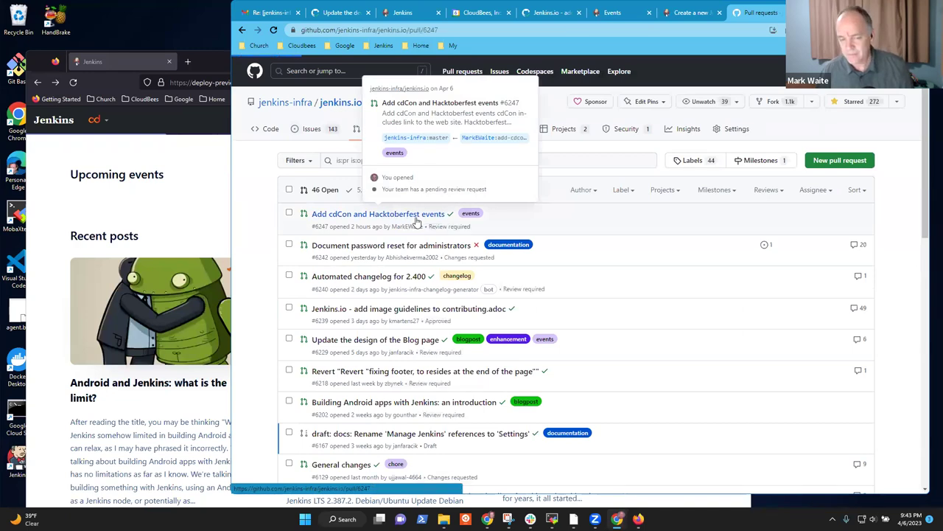
scroll(594, 295, down, 3)
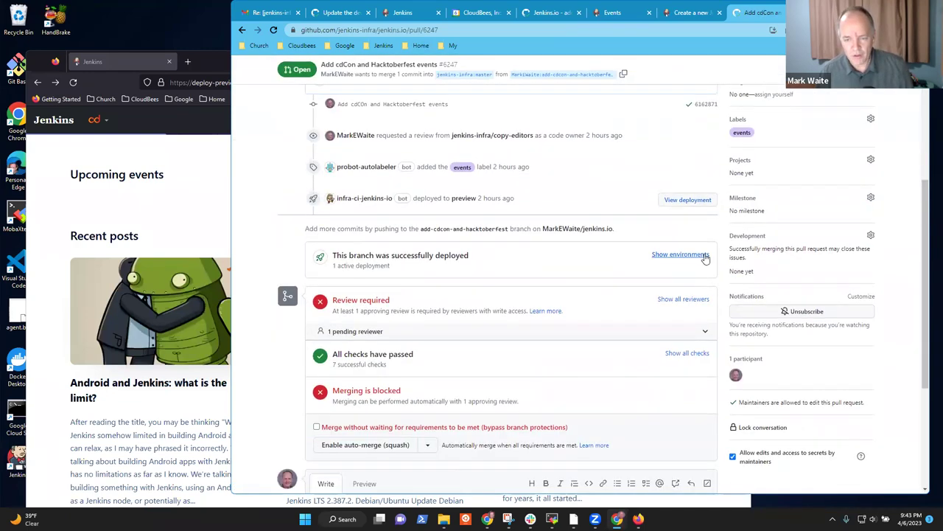
click(672, 254)
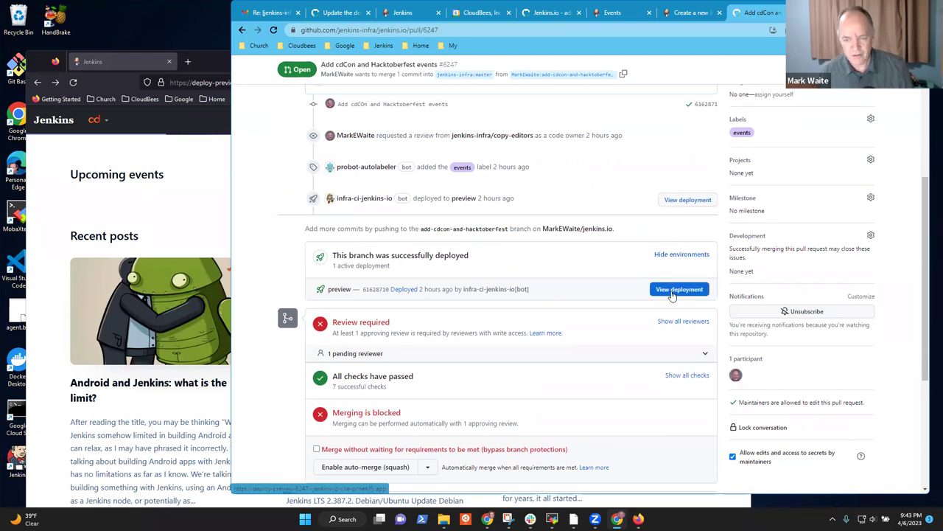
click(679, 288)
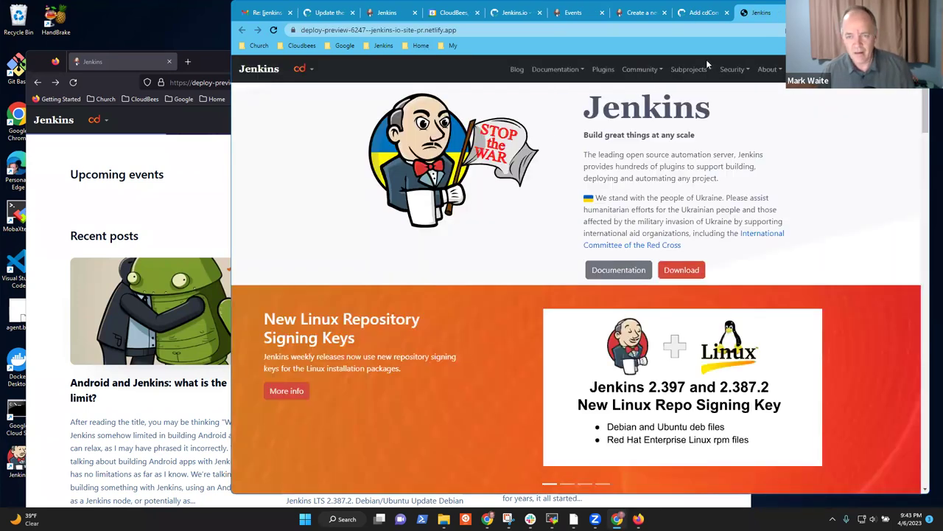
click(639, 70)
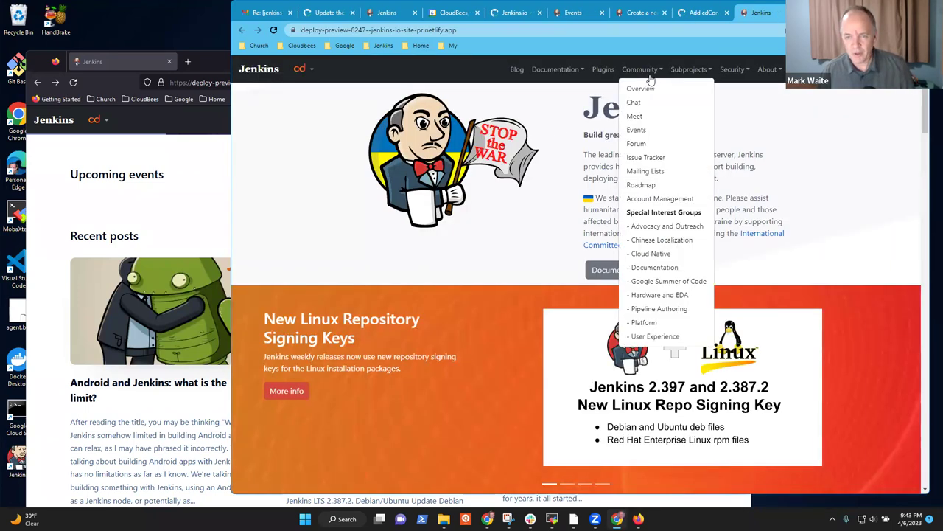
click(639, 130)
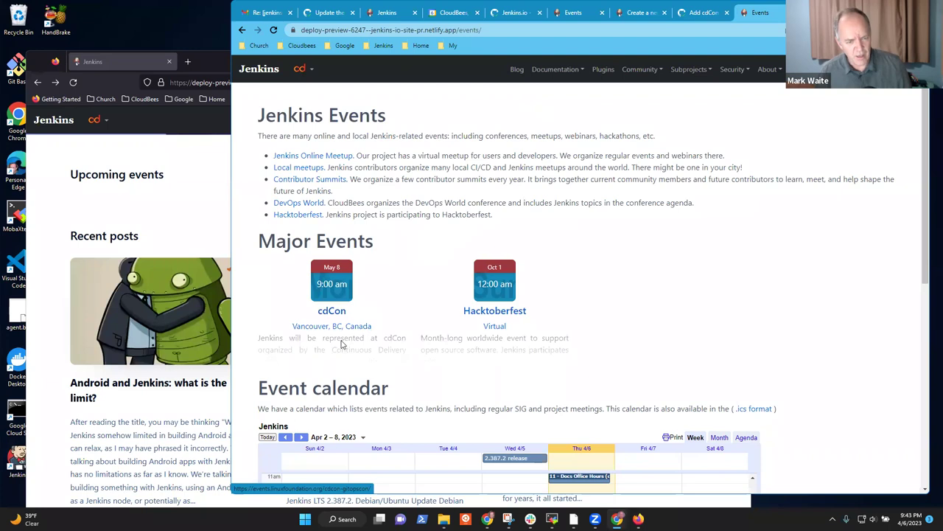
mouse_move(342, 339)
mouse_move(492, 343)
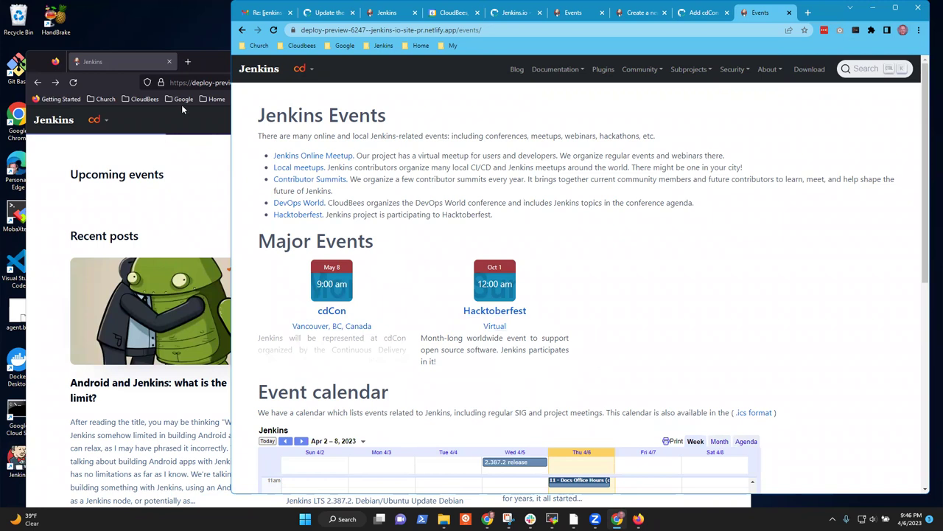
click(211, 67)
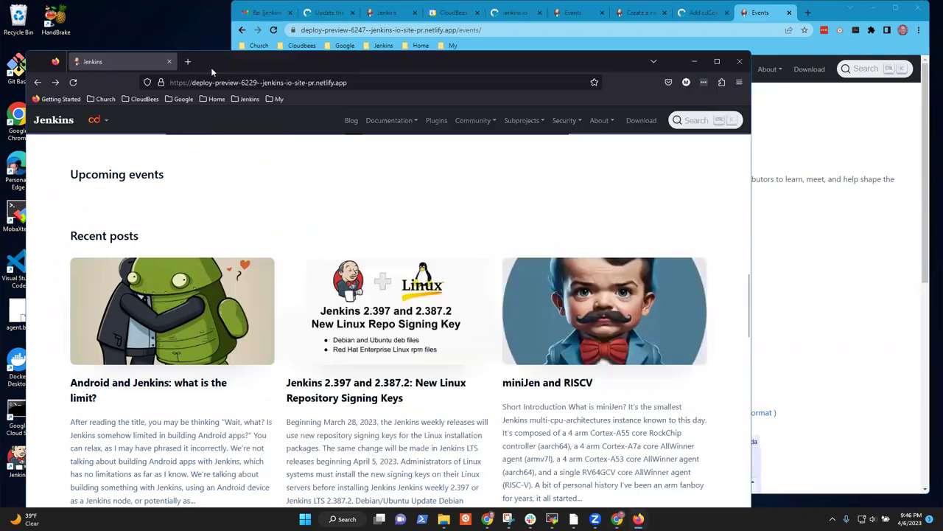
click(763, 13)
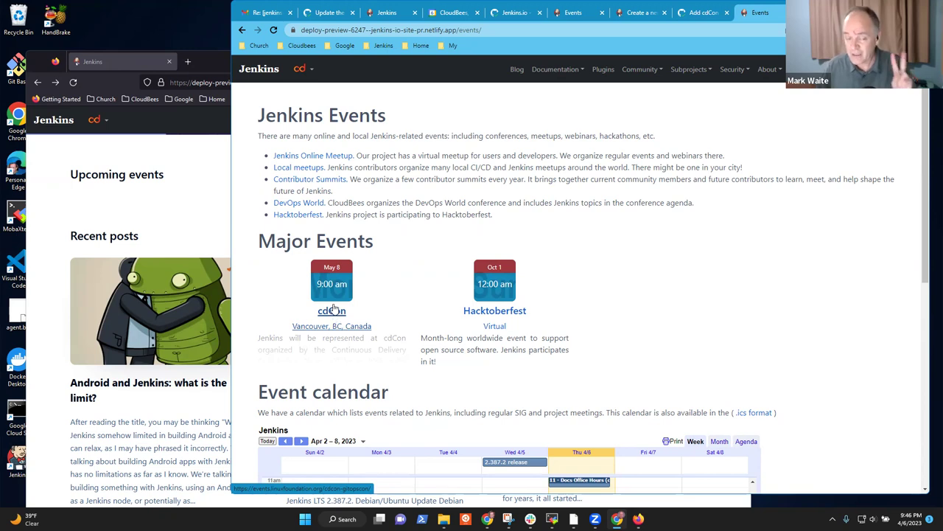
Step: Open the cdCon + GitOpsCon site from the cdCon event card, then return to the Events page
click(339, 294)
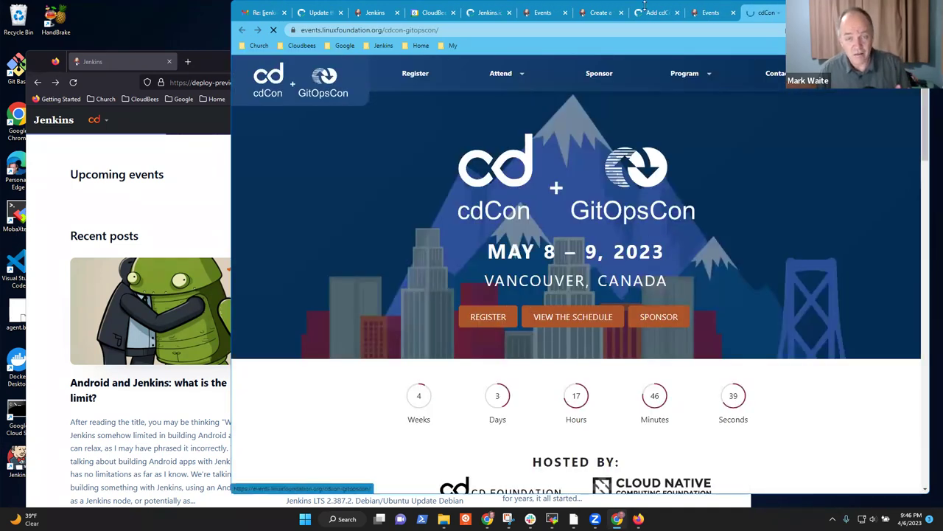
click(697, 12)
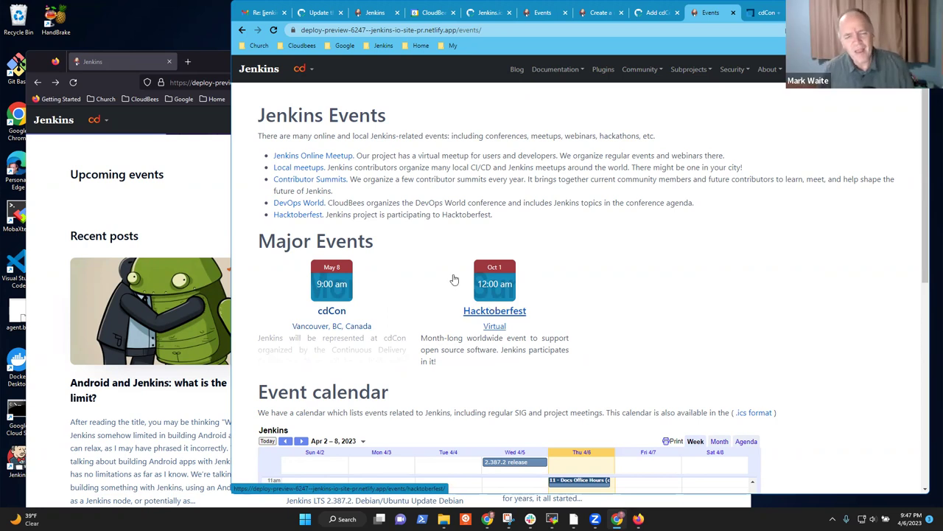
Step: Open the Hacktoberfest event page, return to Events, then raise the Firefox blog preview window
click(495, 311)
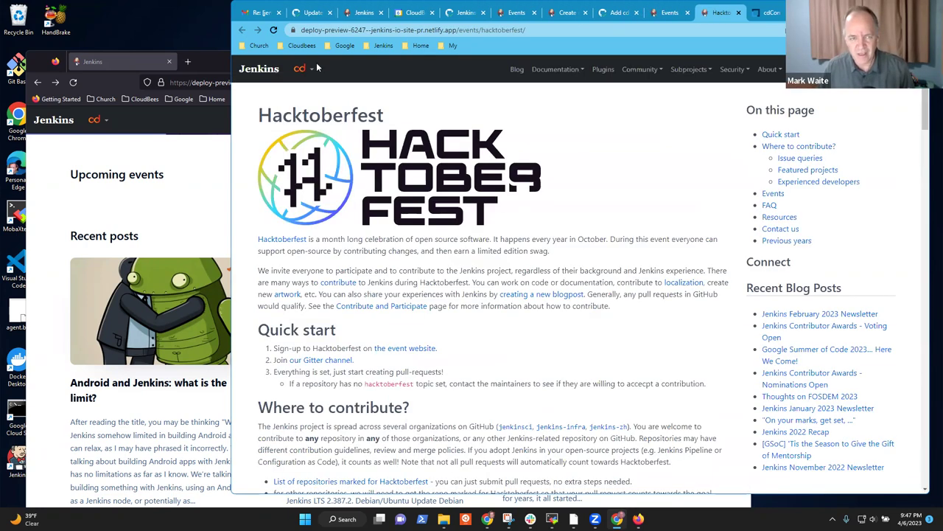
click(665, 13)
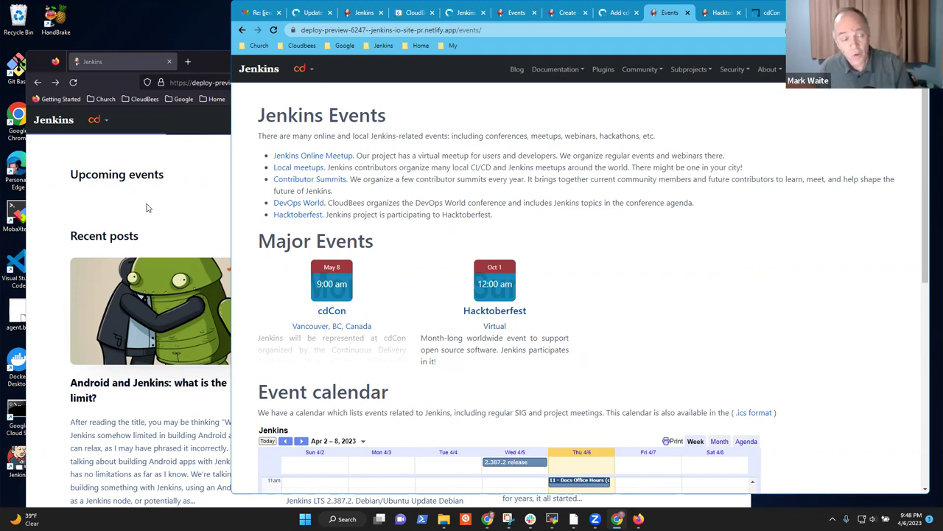
click(163, 194)
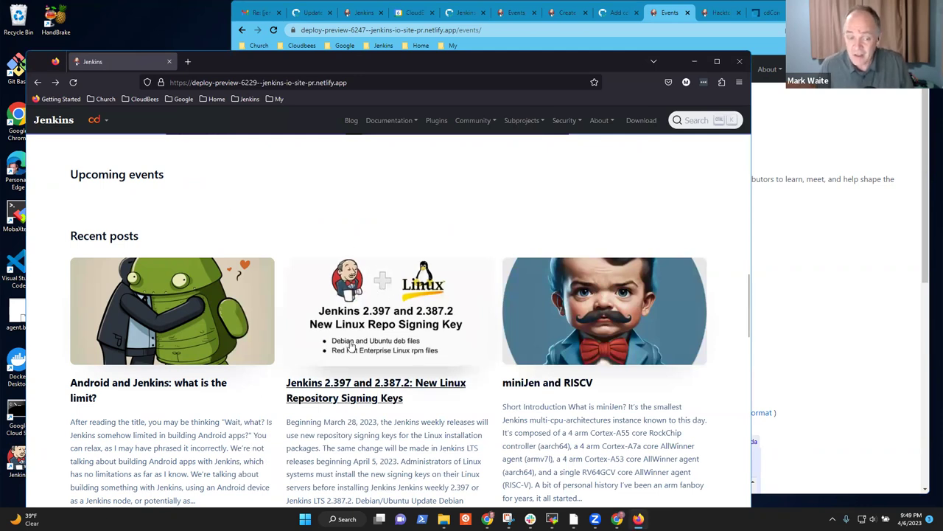
Step: Raise Firefox's 6229 deploy preview, scroll to its Recent posts, and open the main menu
click(802, 146)
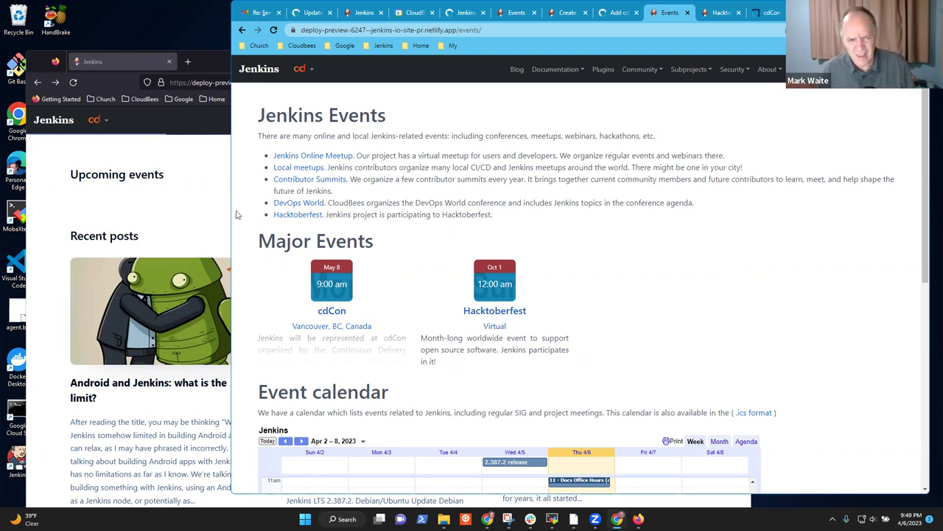
click(166, 214)
scroll(351, 266, down, 2)
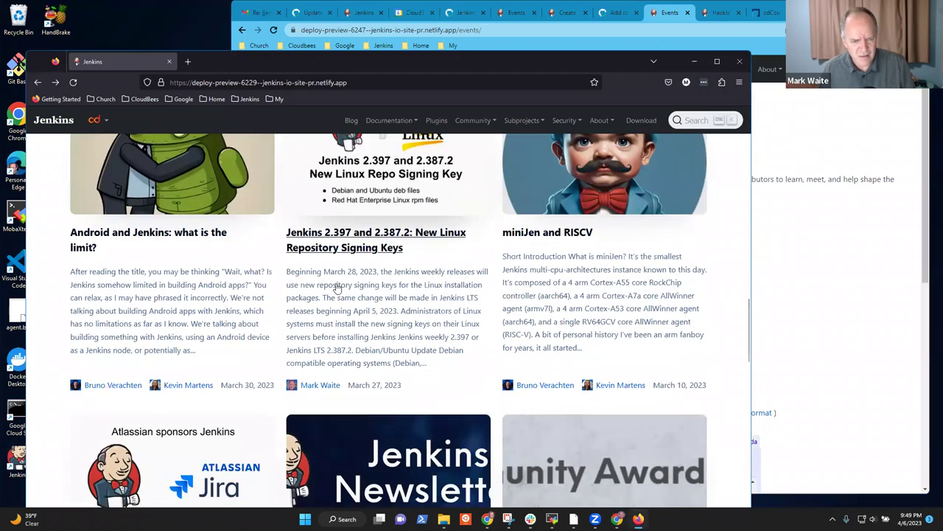
scroll(350, 277, up, 3)
scroll(349, 277, up, 3)
scroll(400, 257, down, 3)
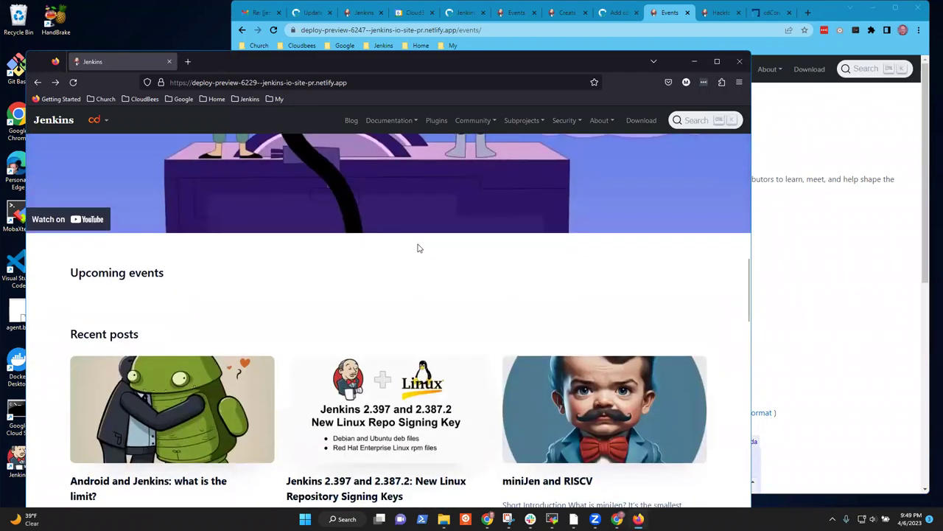
scroll(420, 252, down, 1)
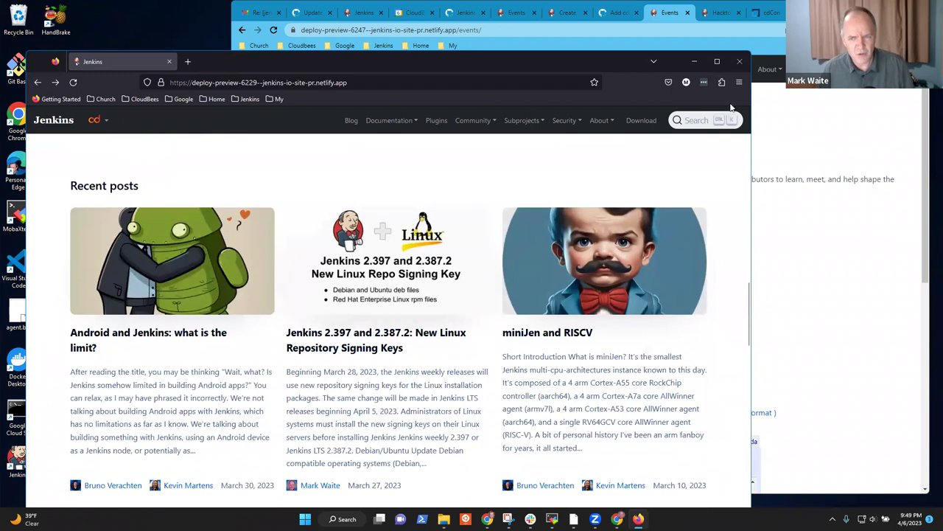
click(739, 83)
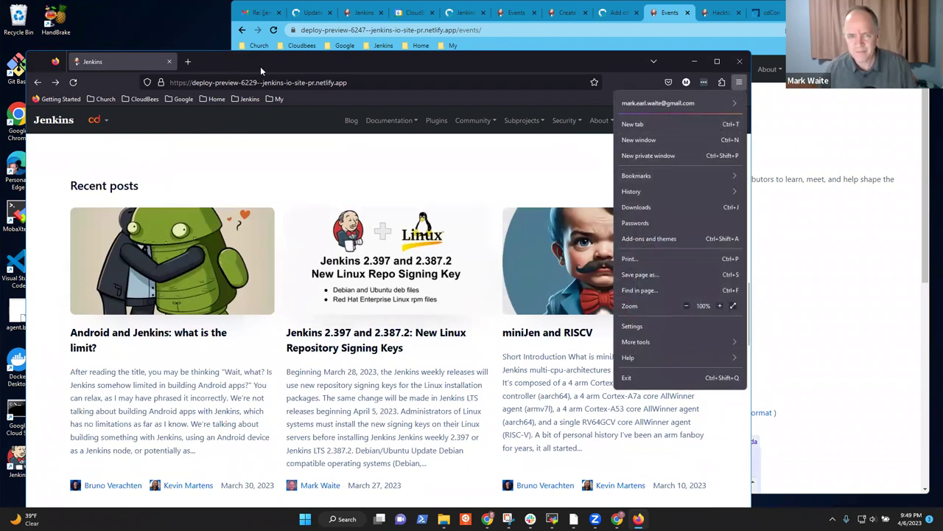
Step: Search the web for 'dark mode for firefox' in a new tab
click(187, 61)
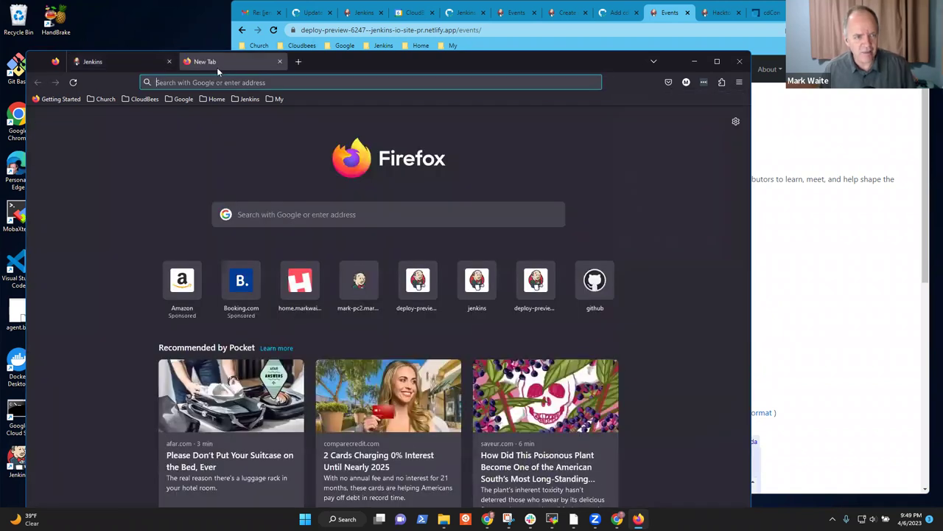
text(dark mode )
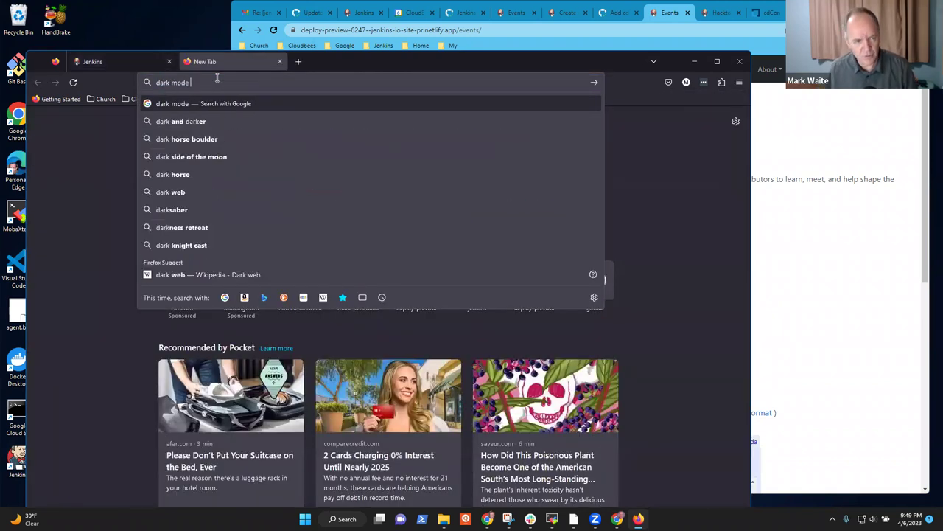
text(for firefox)
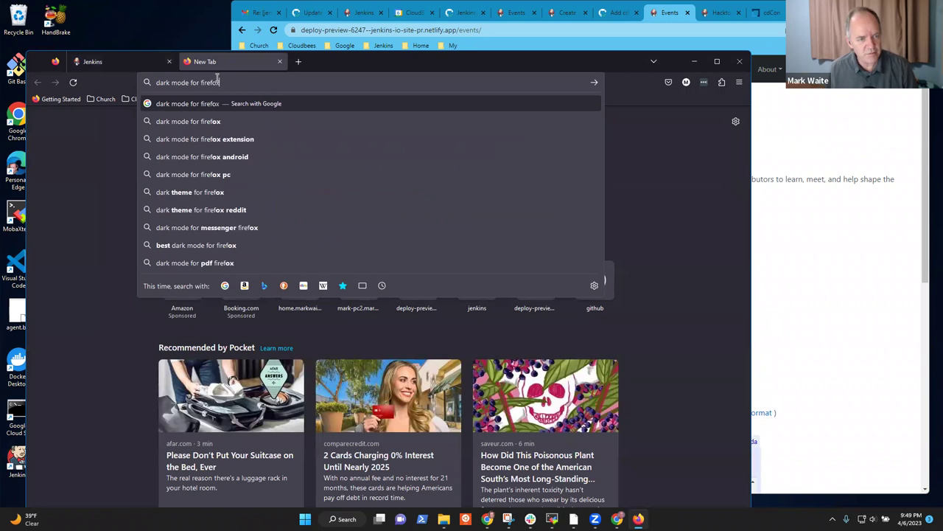
key(Return)
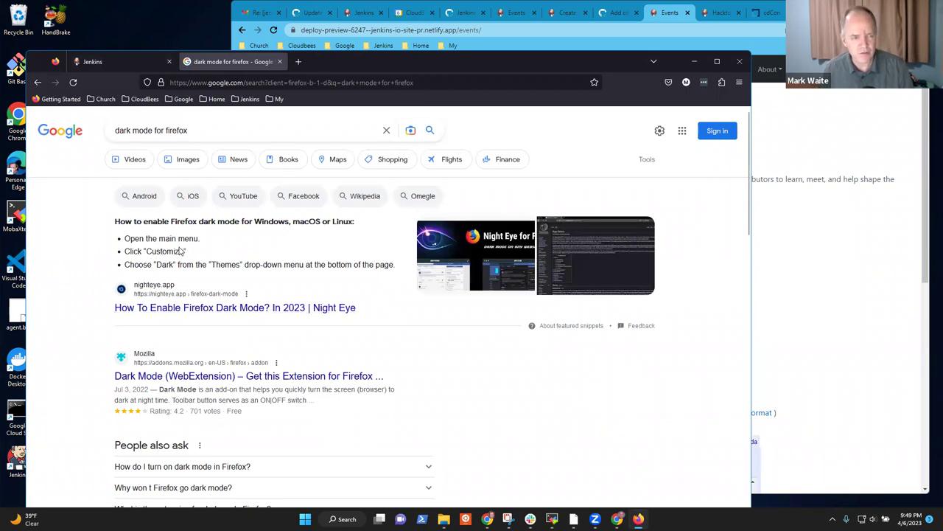
Step: Close the 'dark mode for firefox' results tab, keeping only the 6229 preview tab
click(94, 66)
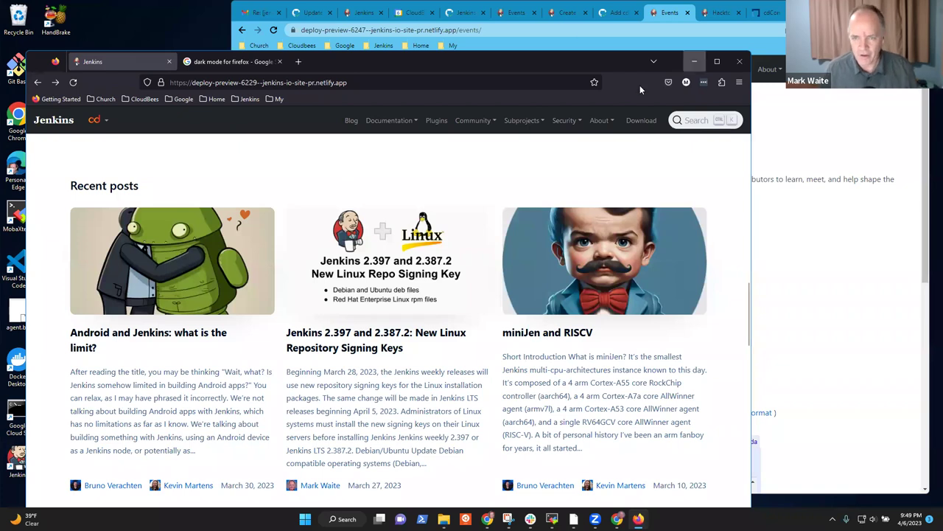
click(738, 82)
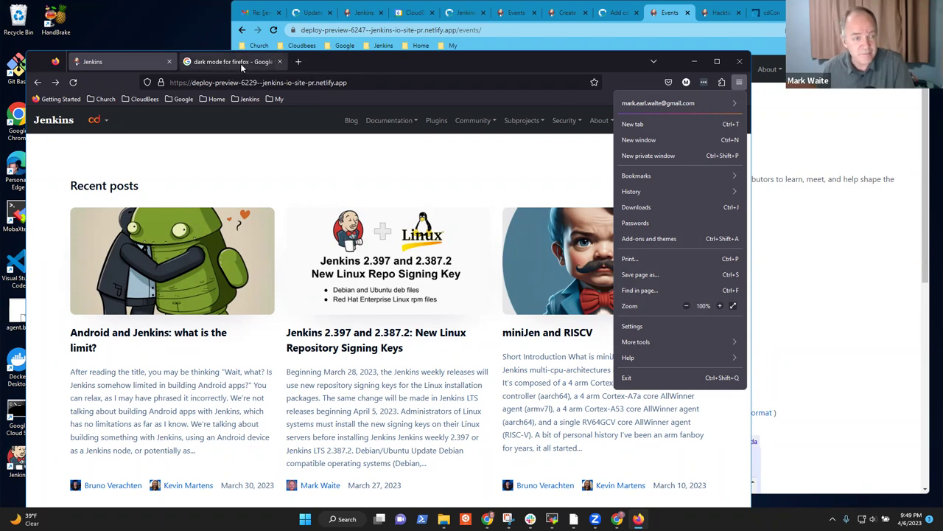
click(241, 63)
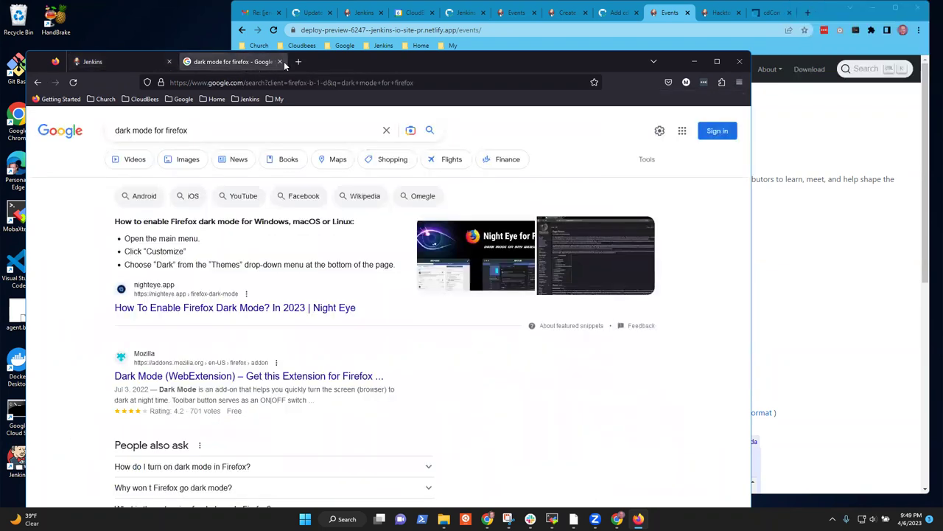
click(280, 62)
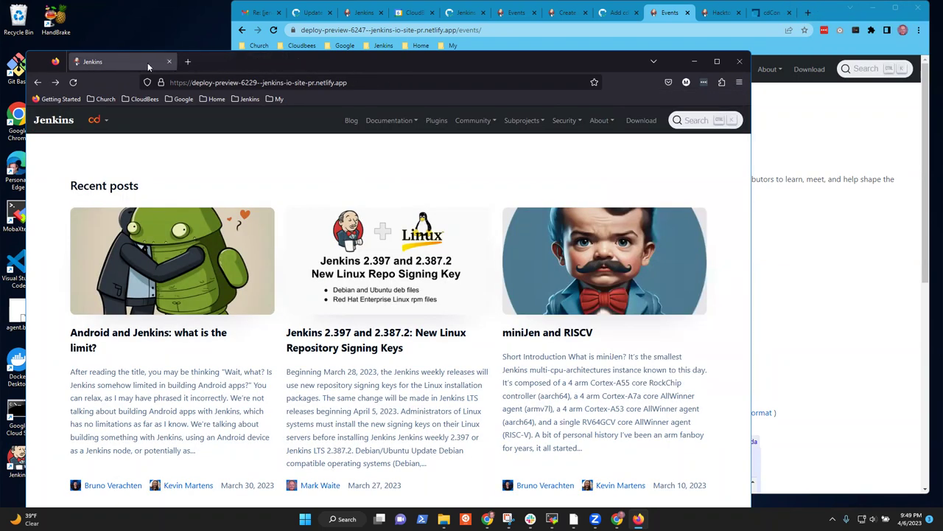
Step: Raise the Chrome window and switch to the 6229 deploy preview's Recent posts cards
click(673, 16)
click(348, 13)
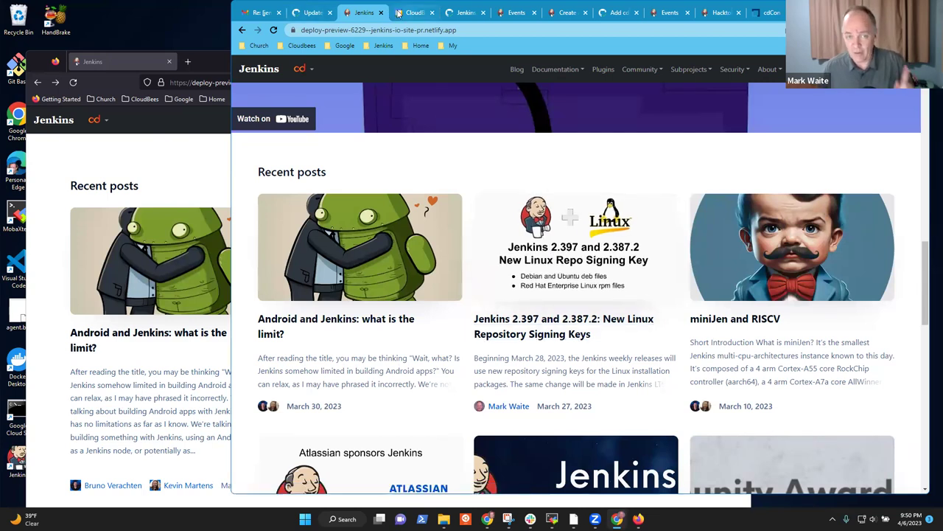
Step: On PR #6229, begin a comment @-mentioning the two contributors who suggested and agreed
click(314, 12)
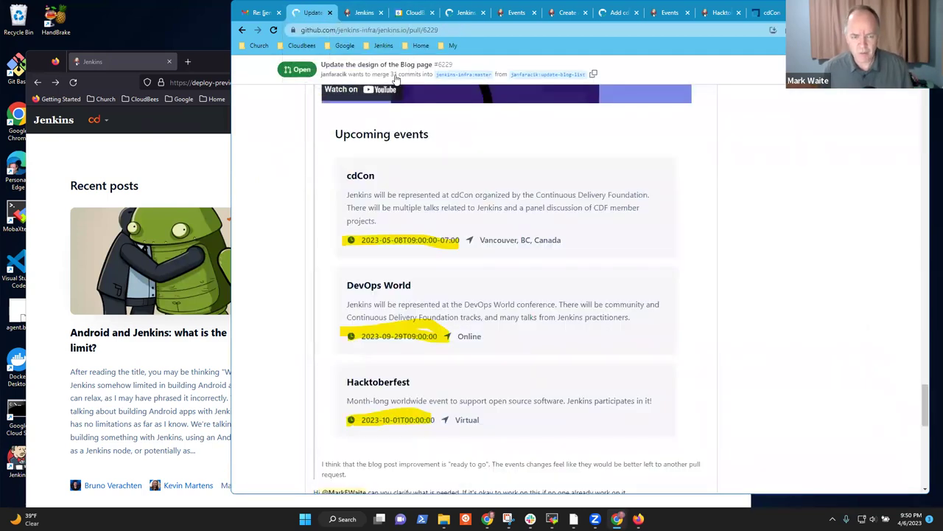
scroll(737, 287, down, 3)
scroll(755, 293, down, 5)
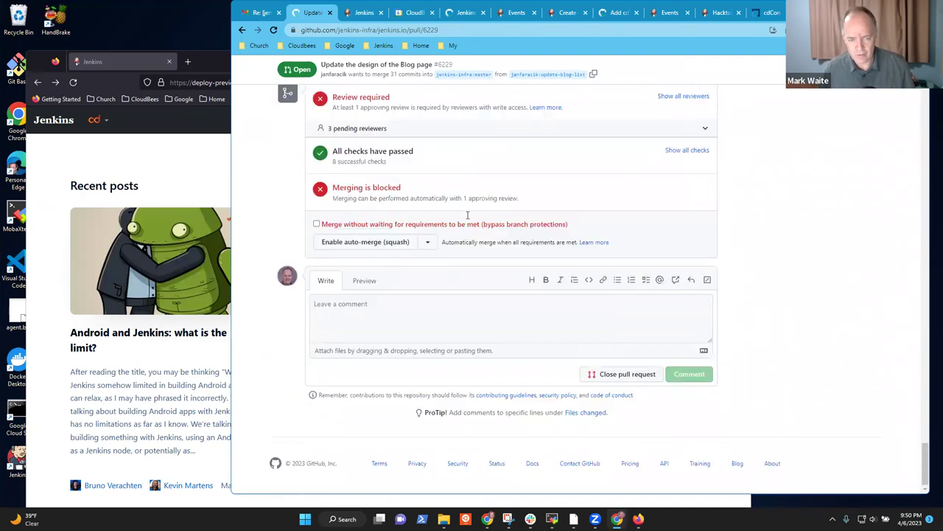
scroll(347, 116, up, 1)
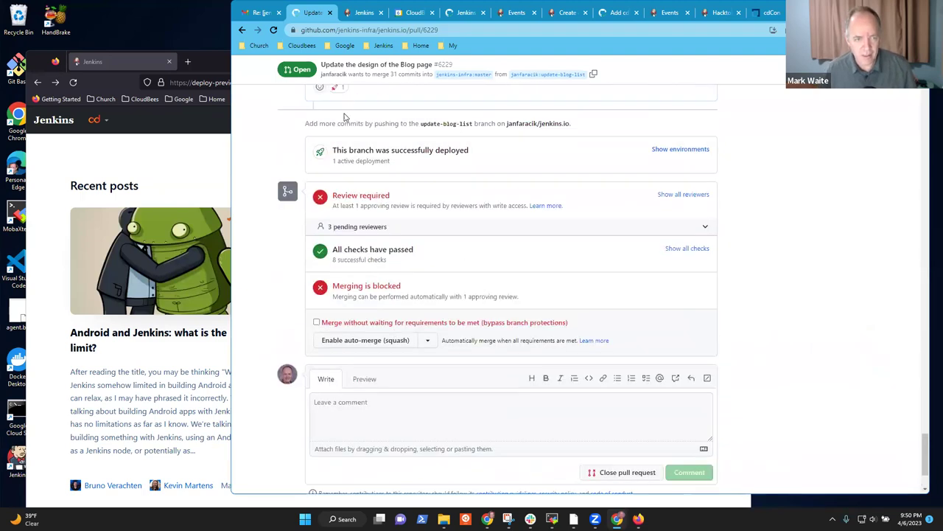
scroll(339, 186, up, 1)
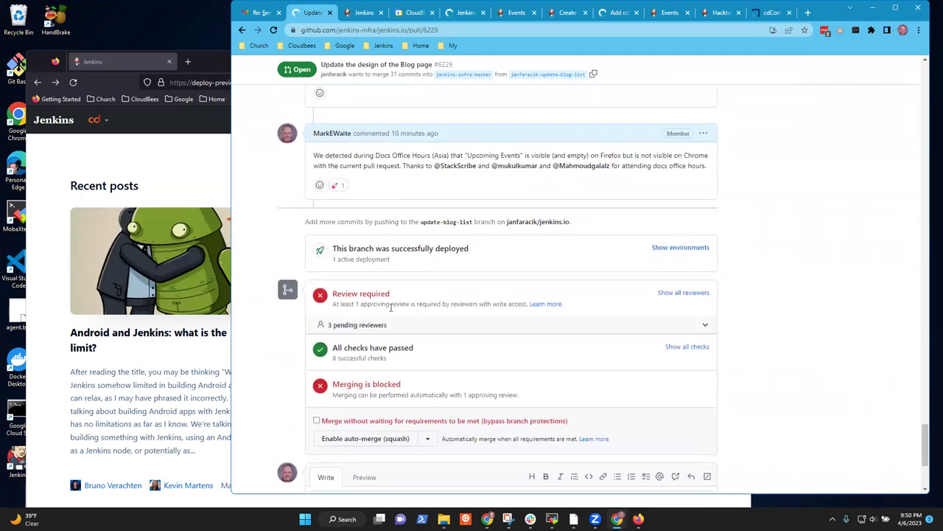
scroll(386, 331, down, 3)
click(400, 310)
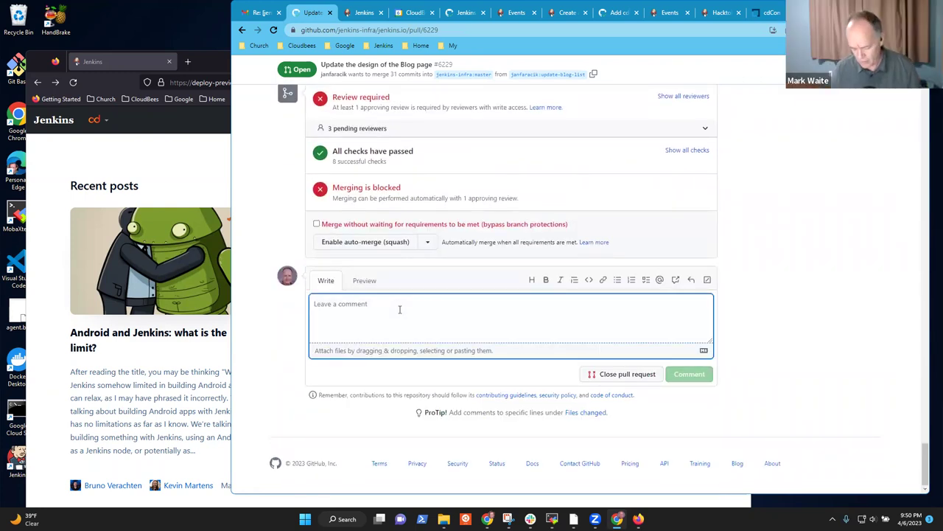
text(Mark)
key(BackSpace)
key(BackSpace)
key(BackSpace)
key(BackSpace)
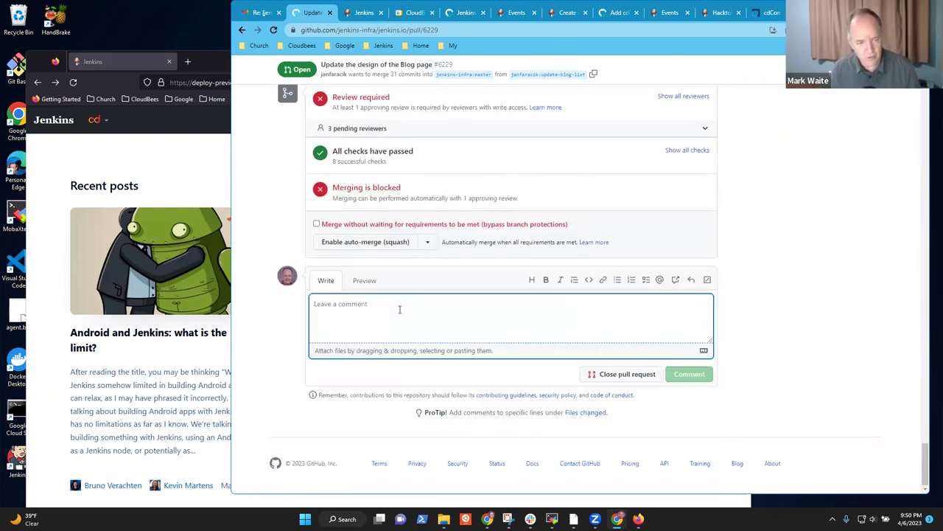
text(@#M)
key(BackSpace)
key(BackSpace)
text(Ma)
key(Return)
text(suggested and Me)
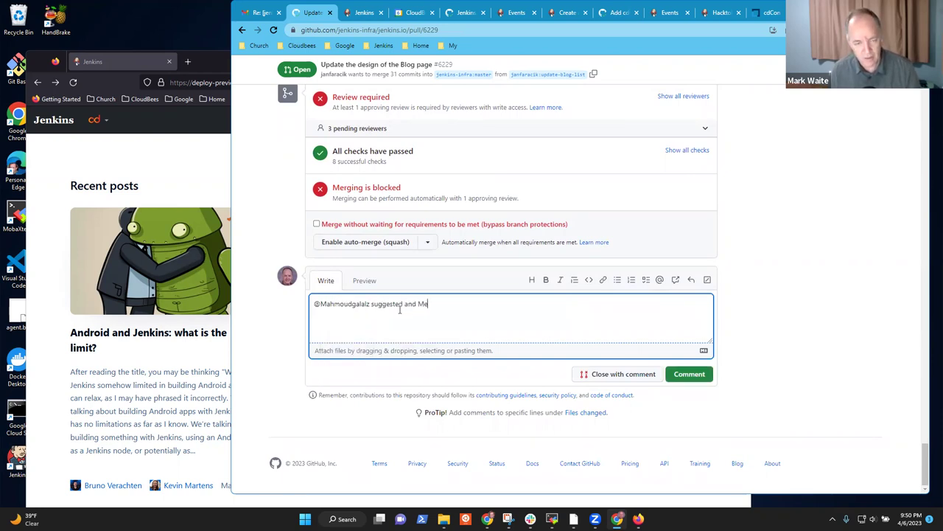
text(@Sta)
key(Return)
Step: Finish and post the comment: clearer opengraph image borders help post order; dark mode unchecked
text(agreed that )
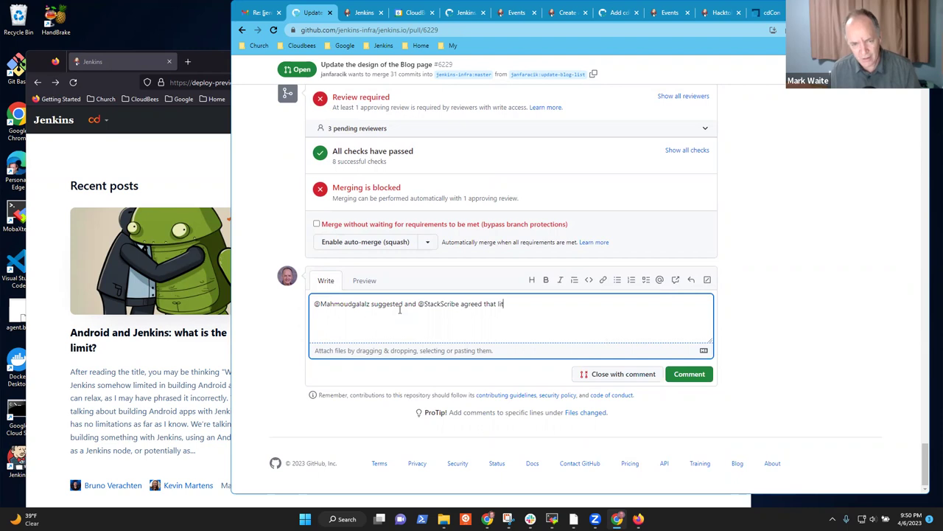
text(more clearly)
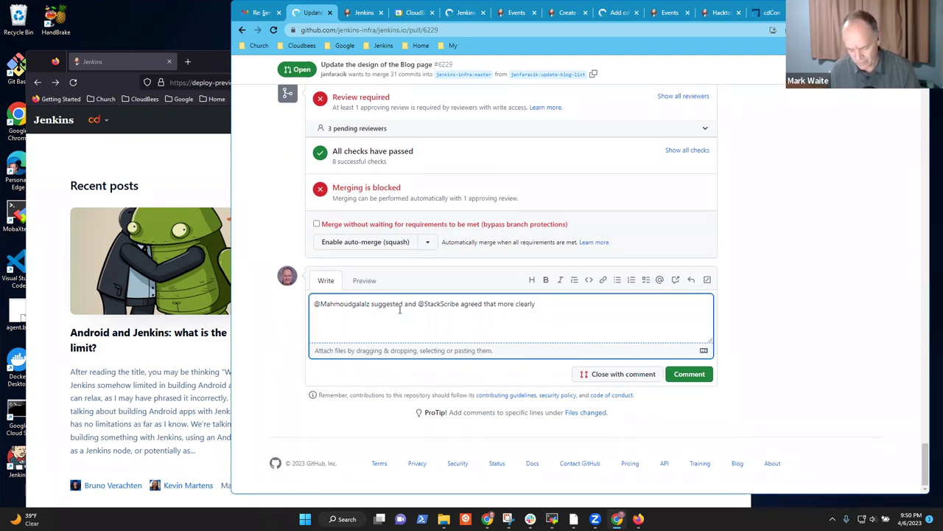
text( visible bno)
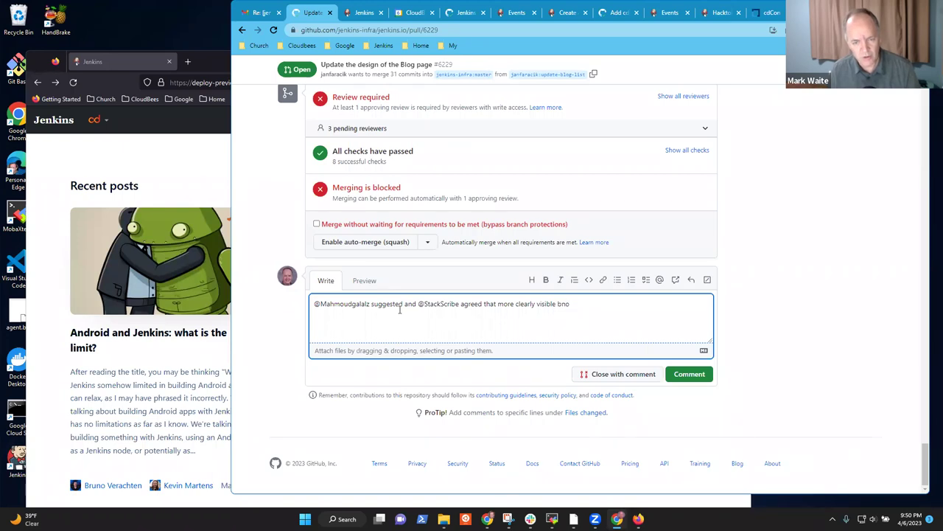
text(rder aroung the)
key(ctrl+BackSpace)
text(ar)
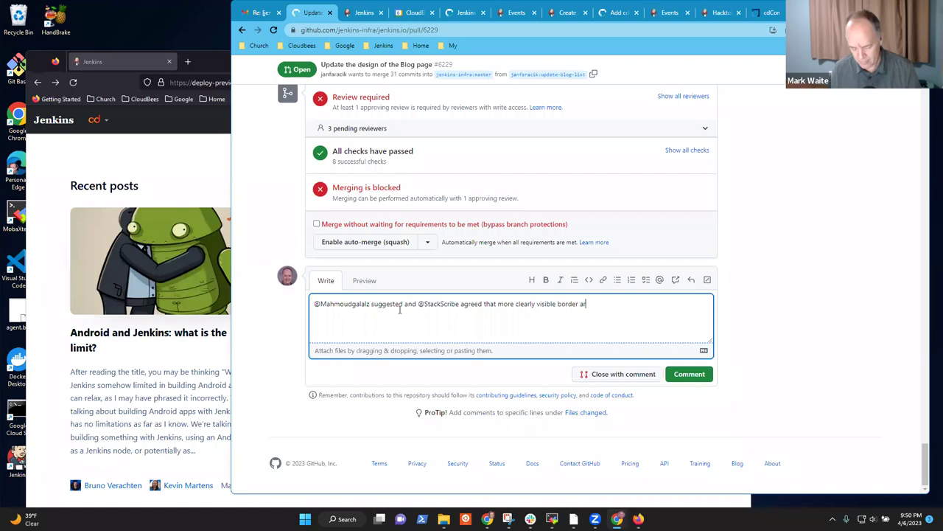
text(ound the open)
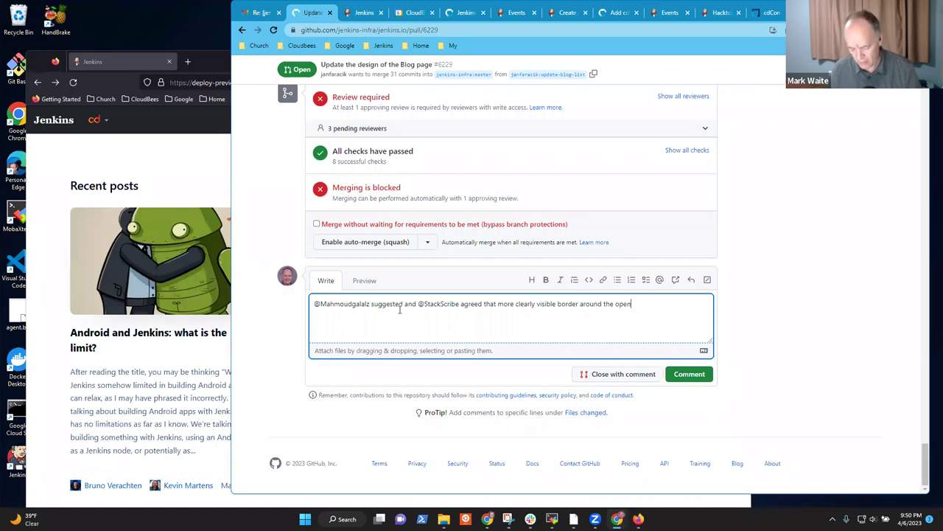
text(graph images wou)
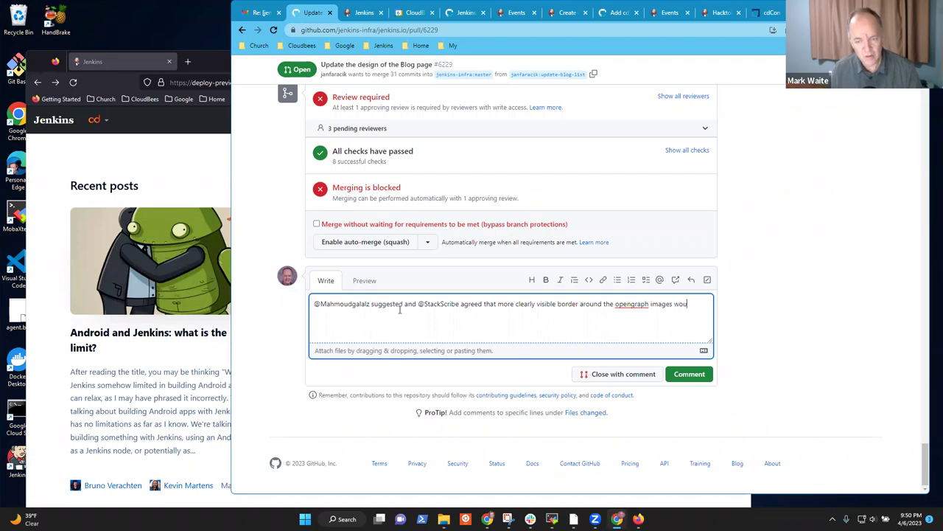
text(ld make it easier to)
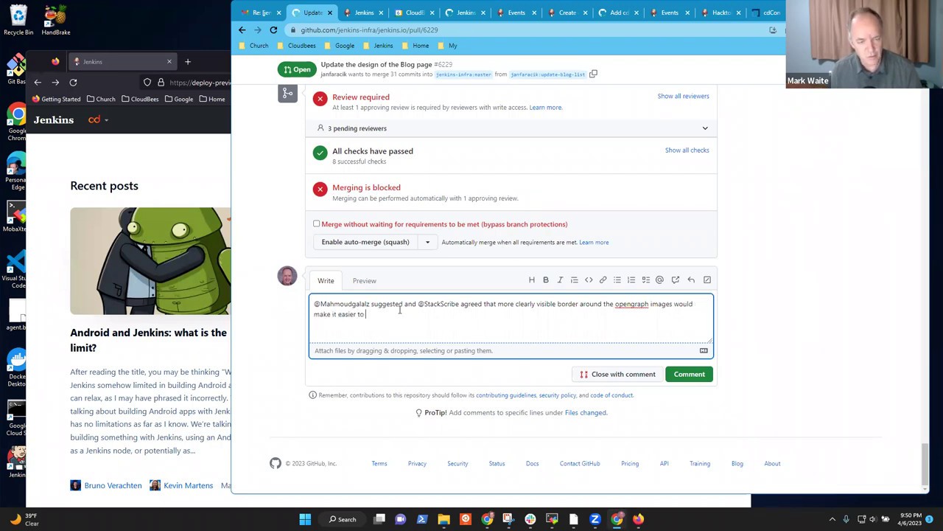
text( see the)
key(BackSpace)
key(BackSpace)
key(BackSpace)
key(BackSpace)
key(BackSpace)
key(BackSpace)
key(BackSpace)
key(BackSpace)
text(unde)
key(BackSpace)
key(BackSpace)
key(BackSpace)
key(BackSpace)
key(BackSpace)
key(BackSpace)
key(BackSpace)
key(BackSpace)
key(BackSpace)
key(BackSpace)
key(BackSpace)
key(BackSpace)
key(BackSpace)
key(BackSpace)
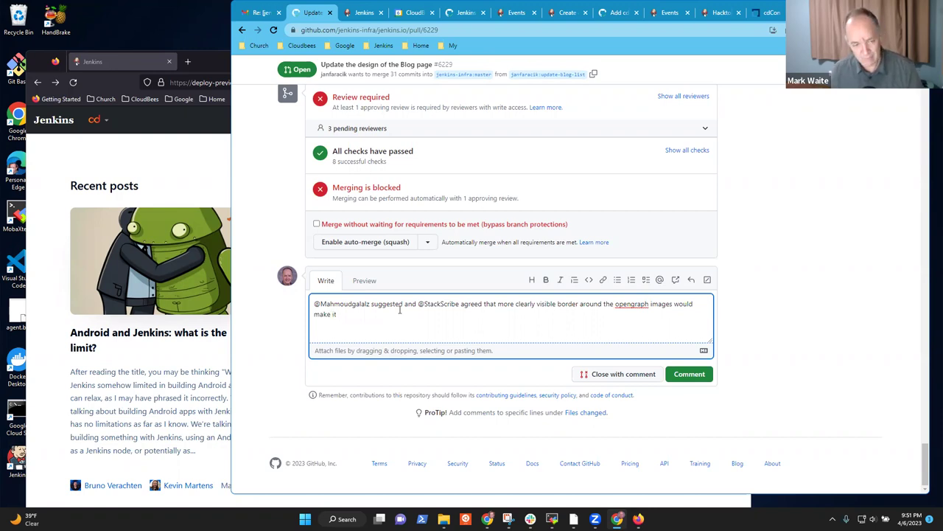
text(easier to see the)
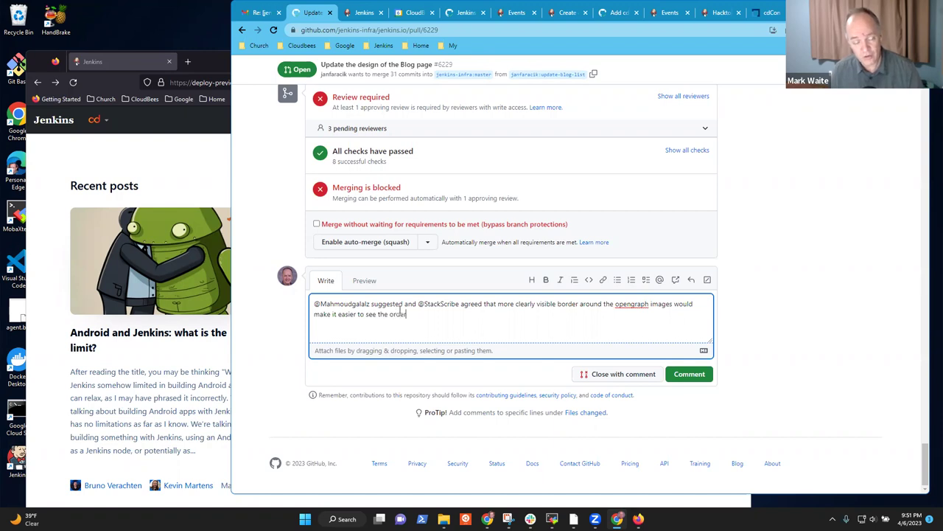
text( order and organization of the)
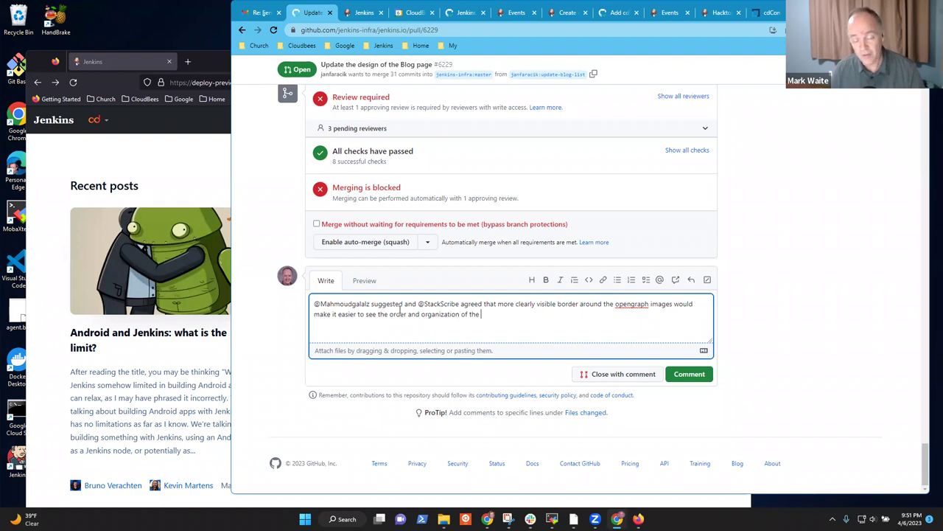
text( blog posts on the page.)
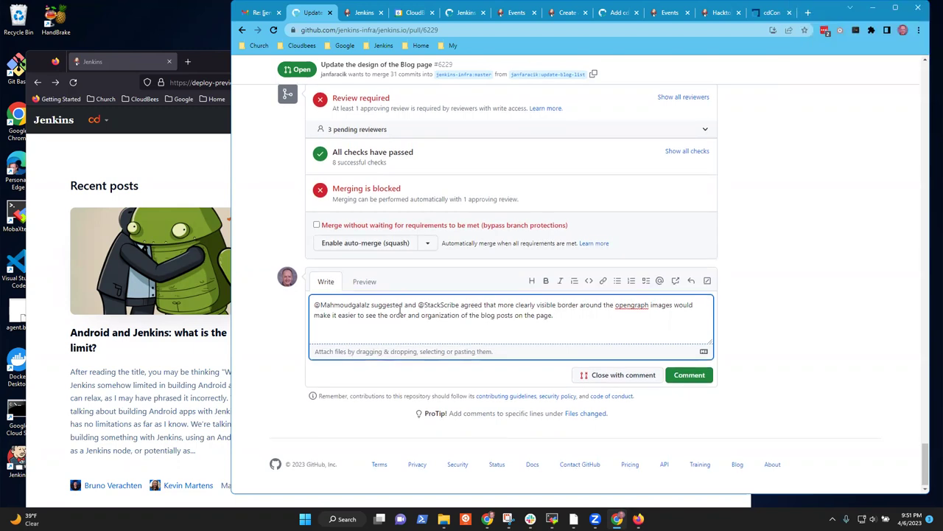
text(  Visible)
key(BackSpace)
key(BackSpace)
key(BackSpace)
key(BackSpace)
key(BackSpace)
key(BackSpace)
key(BackSpace)
text(Not sure how it would looko)
key(BackSpace)
text(in dark)
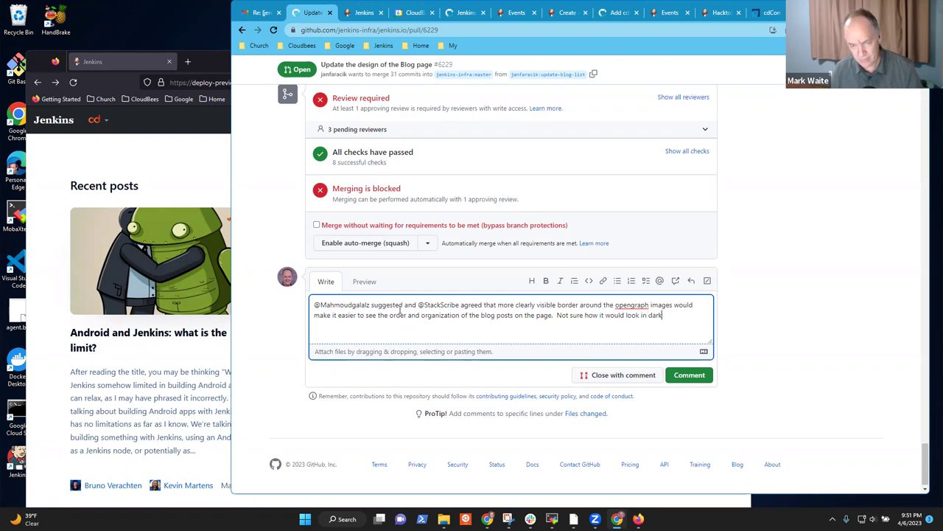
text( mov)
key(BackSpace)
text(de.)
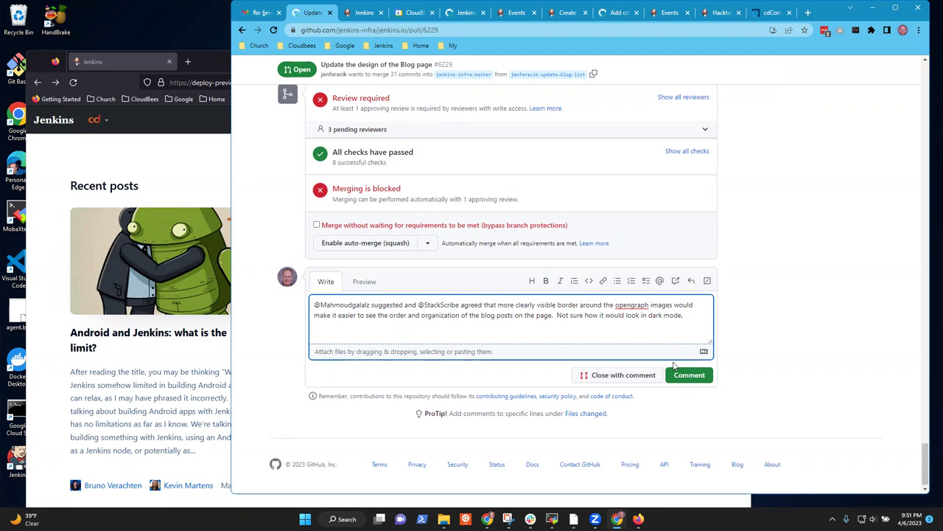
click(693, 377)
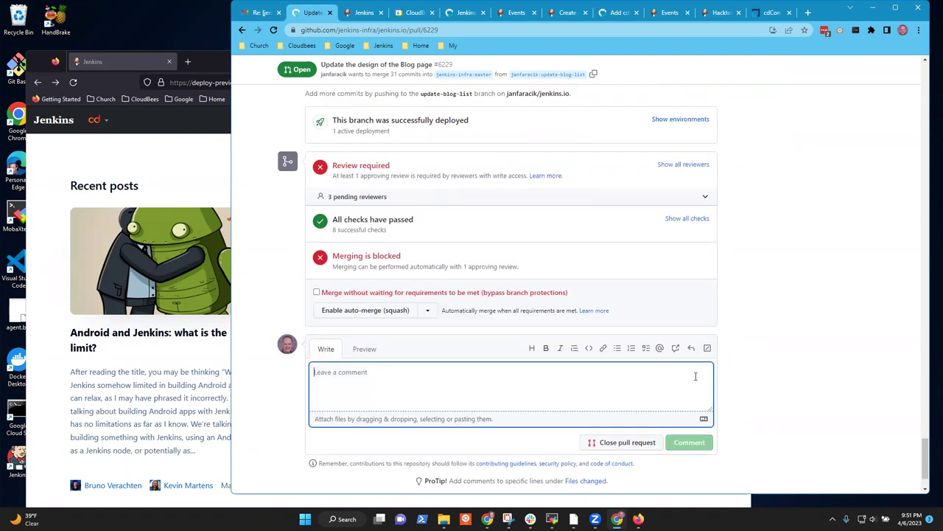
click(174, 183)
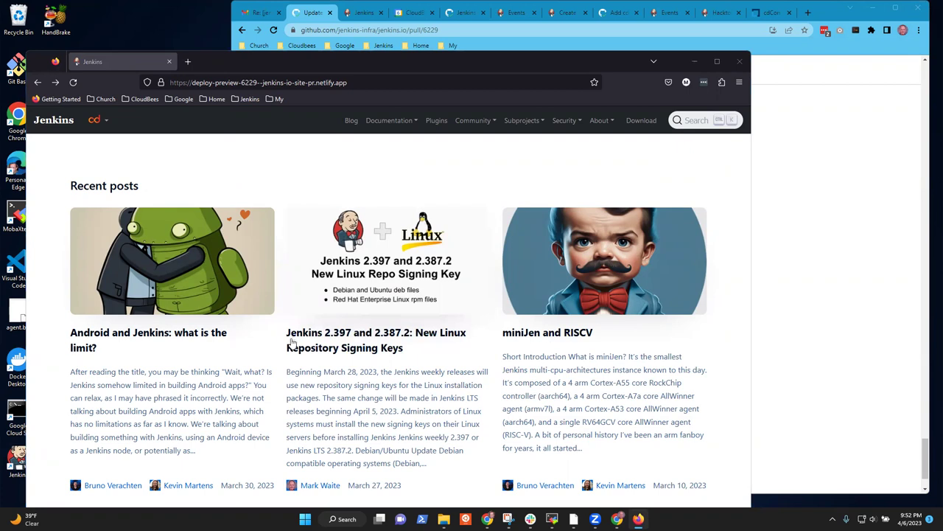
Step: Open the miniJen/RISCV and Linux signing-key posts from Recent posts, returning after each
scroll(369, 276, down, 2)
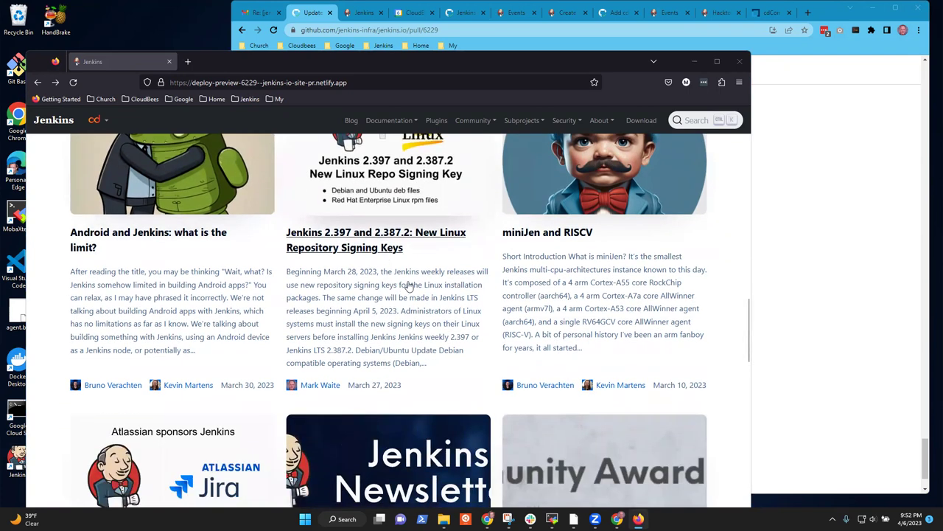
scroll(409, 286, up, 2)
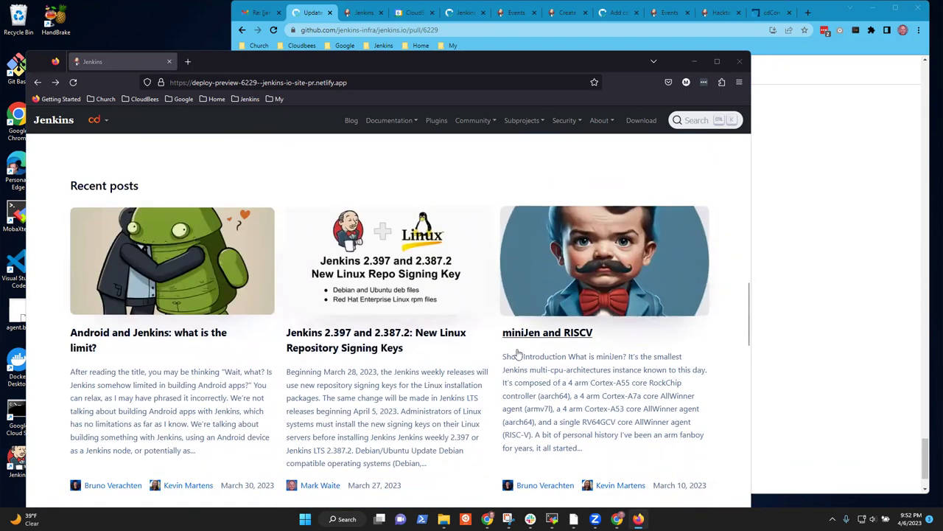
click(597, 286)
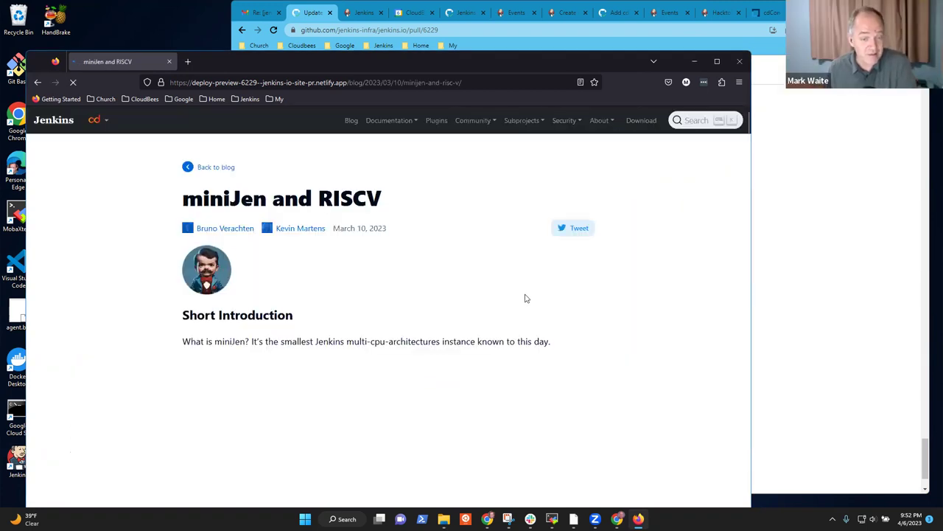
click(38, 81)
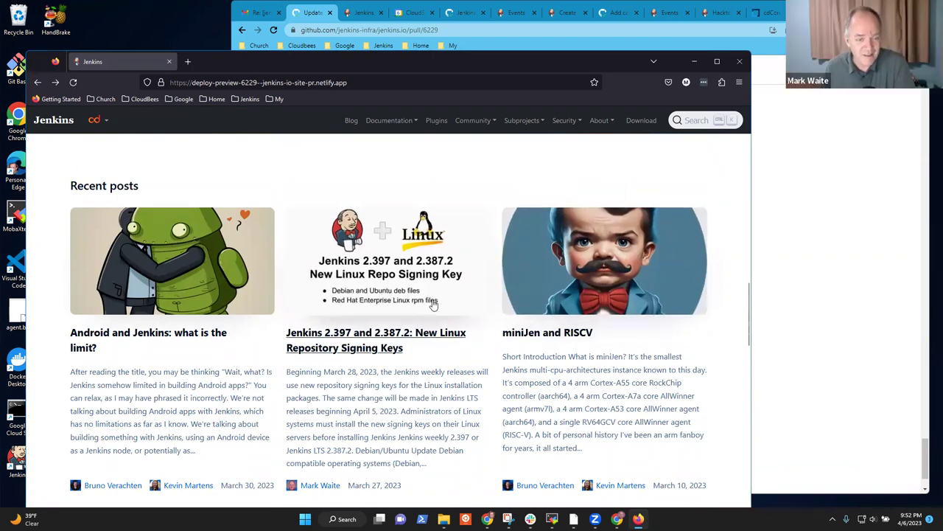
click(371, 272)
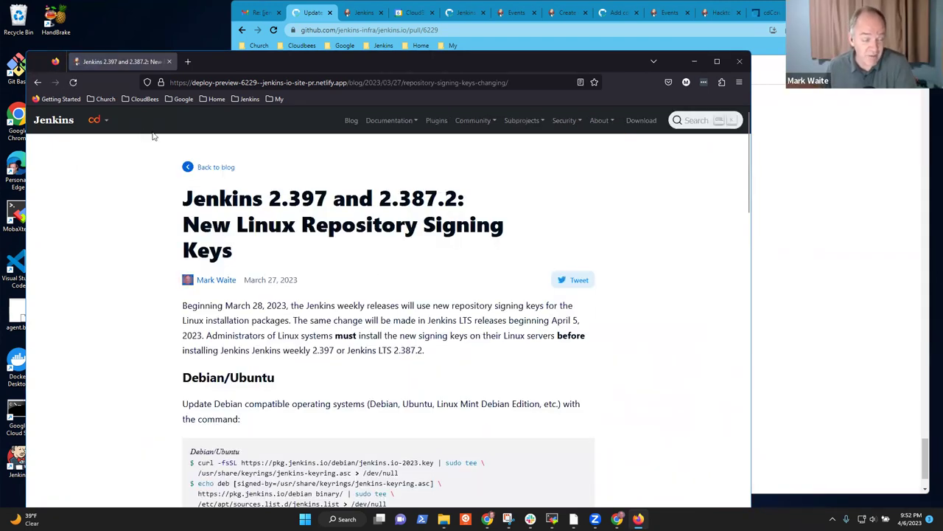
click(43, 81)
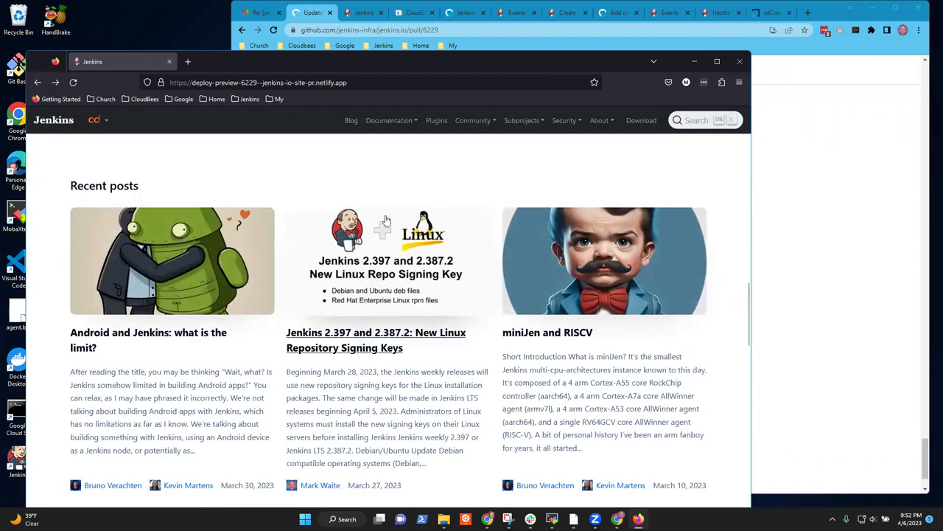
Step: Scroll through the Recent posts cards, then bring PR #6229 in Chrome to the front
scroll(448, 289, down, 2)
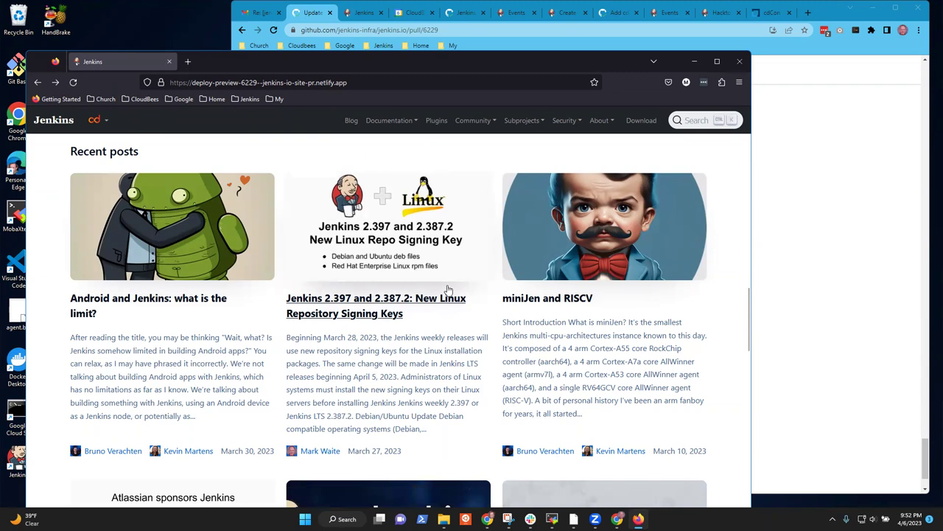
scroll(449, 289, down, 3)
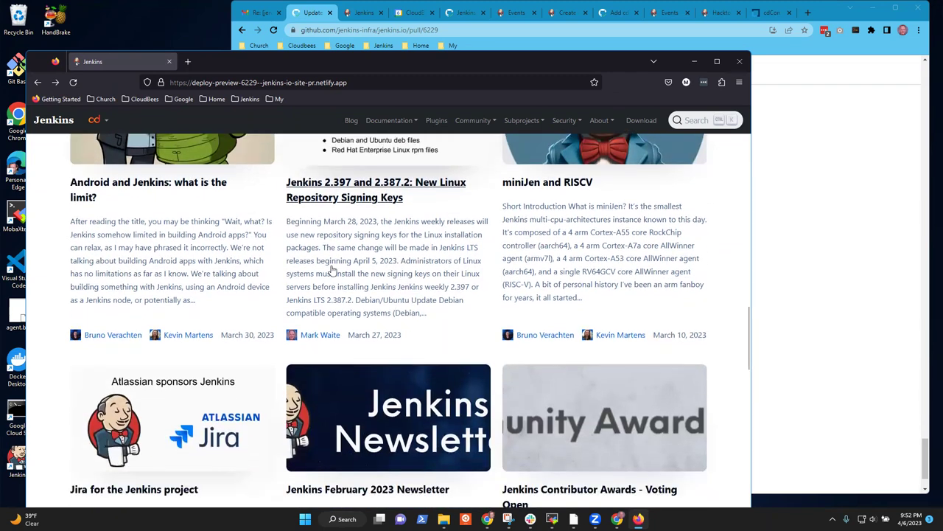
scroll(361, 278, up, 5)
scroll(424, 276, down, 2)
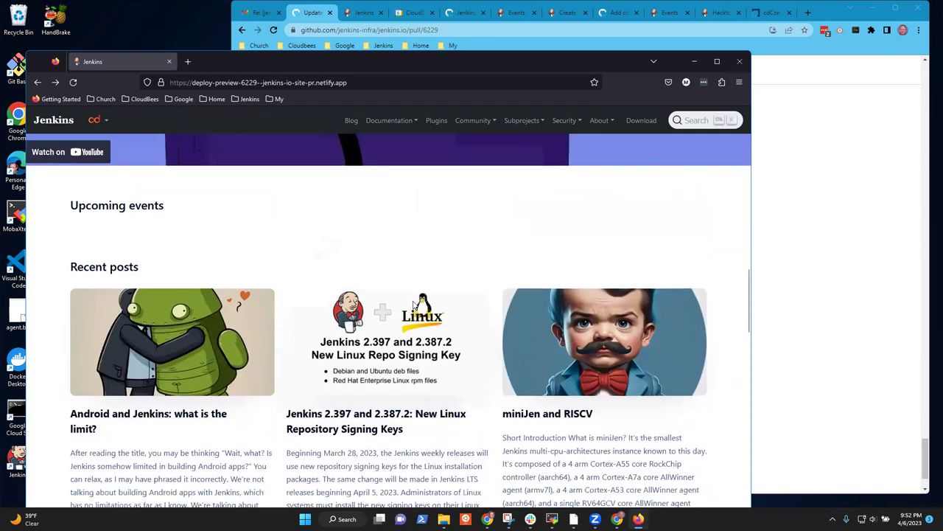
scroll(450, 289, down, 1)
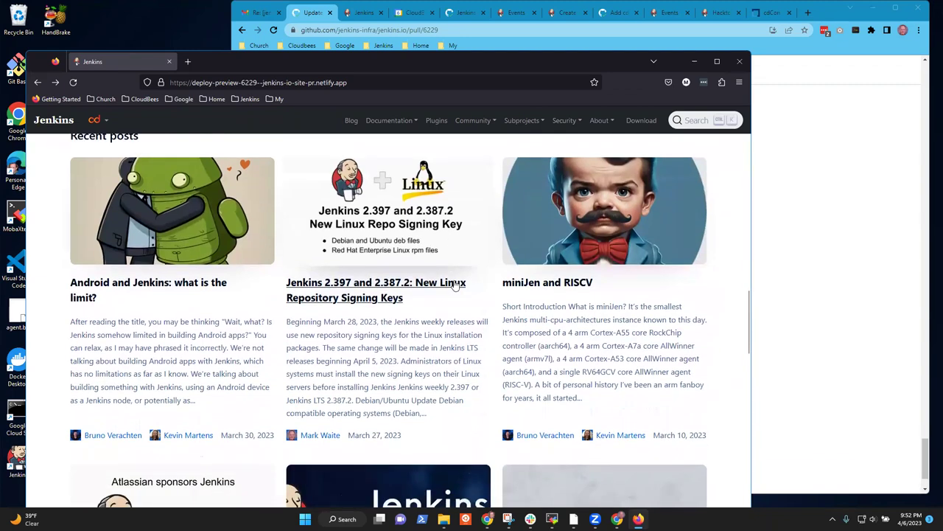
scroll(460, 273, up, 1)
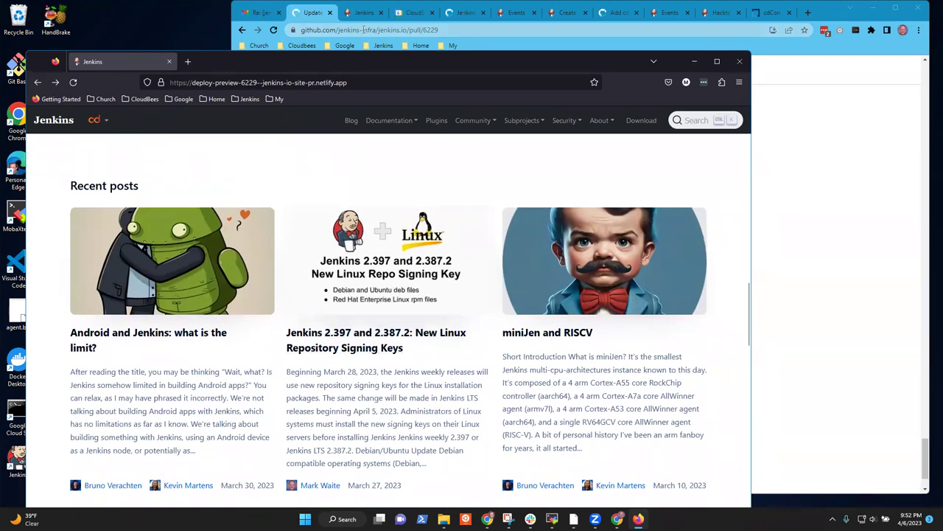
click(306, 12)
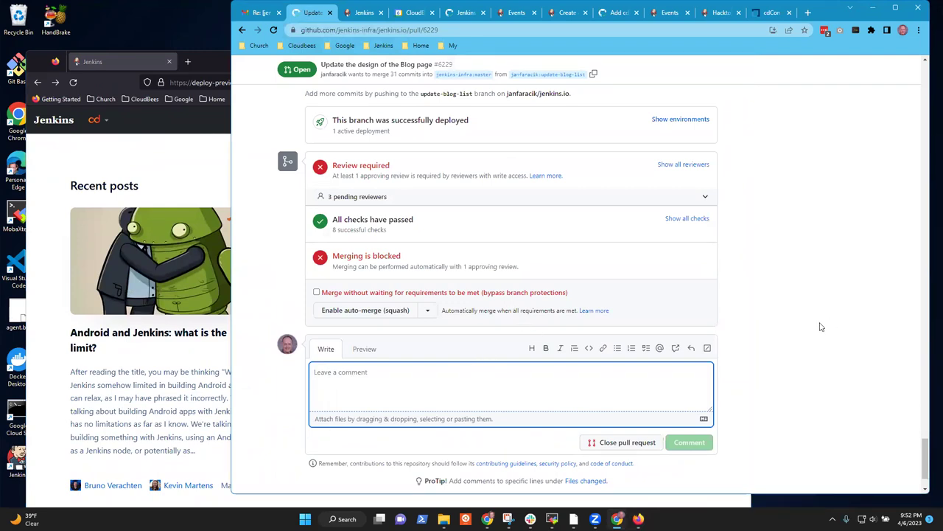
Step: Glance through the Gmail, PR #6229, preview, PR #6239 and Calendar tabs, then minimize Chrome
drag(925, 459, 927, 463)
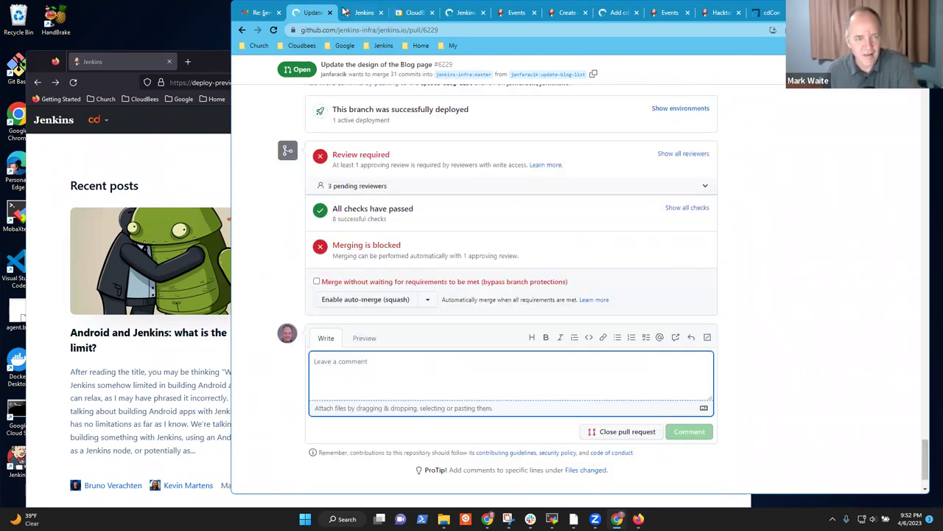
click(265, 13)
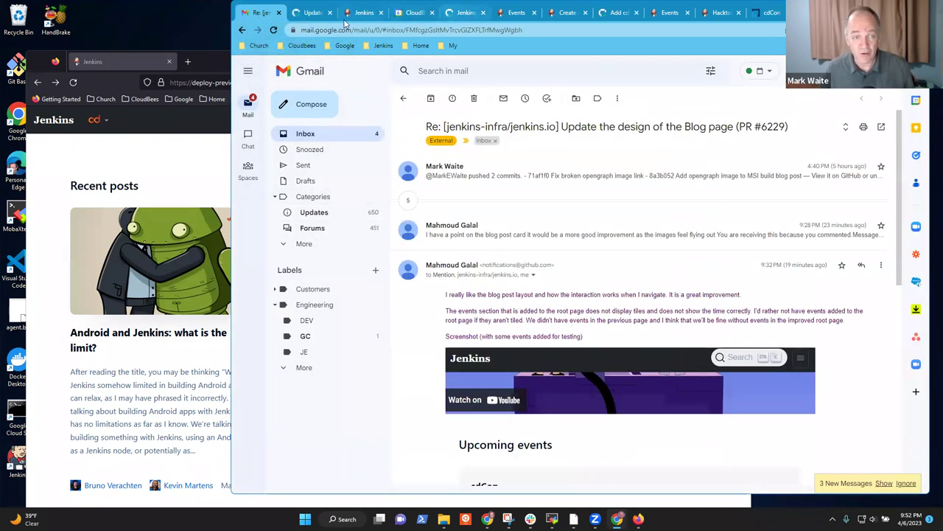
click(317, 13)
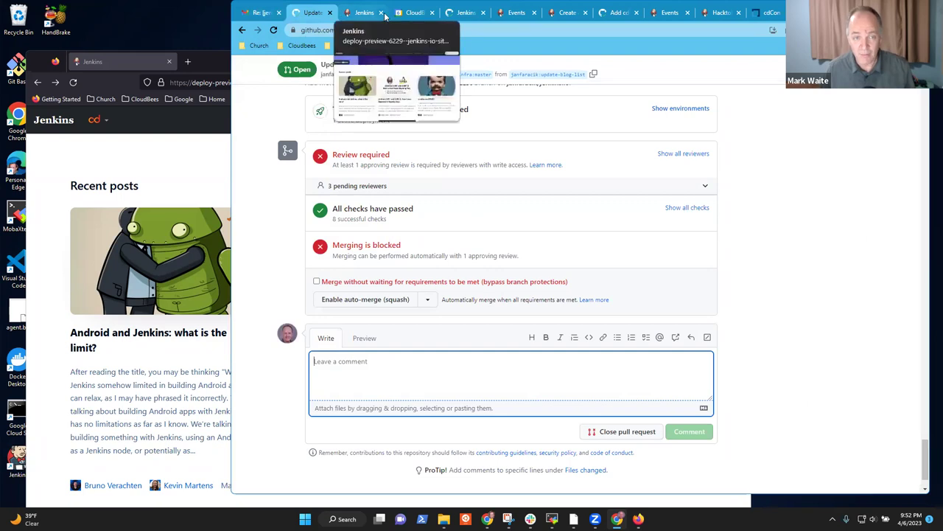
click(375, 13)
click(454, 12)
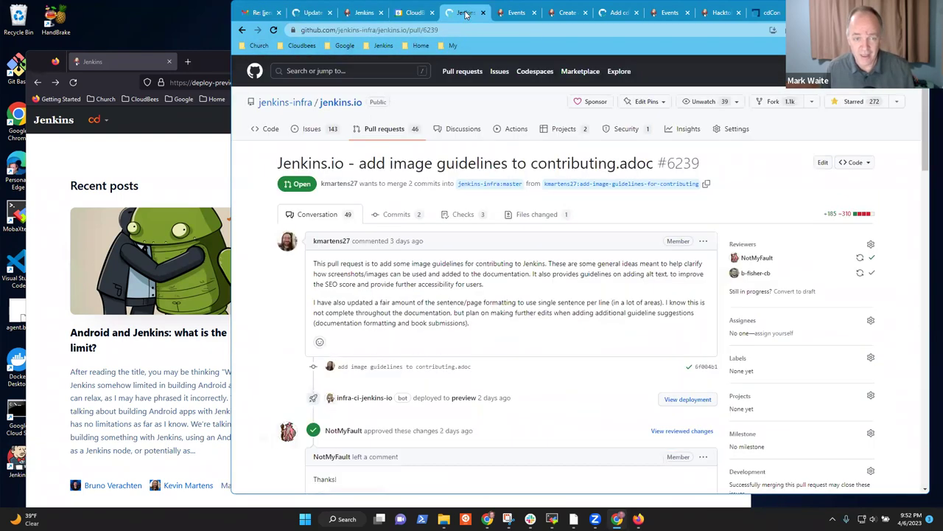
click(415, 15)
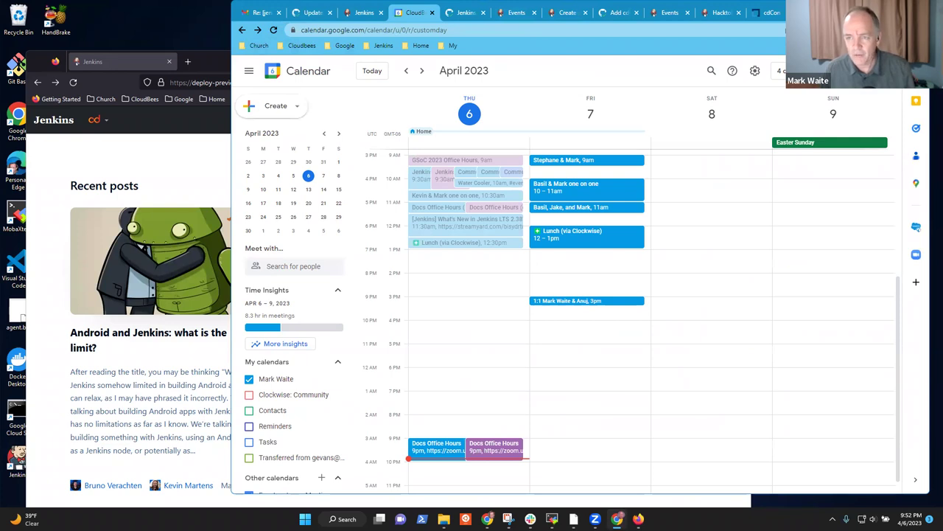
key(super+Down)
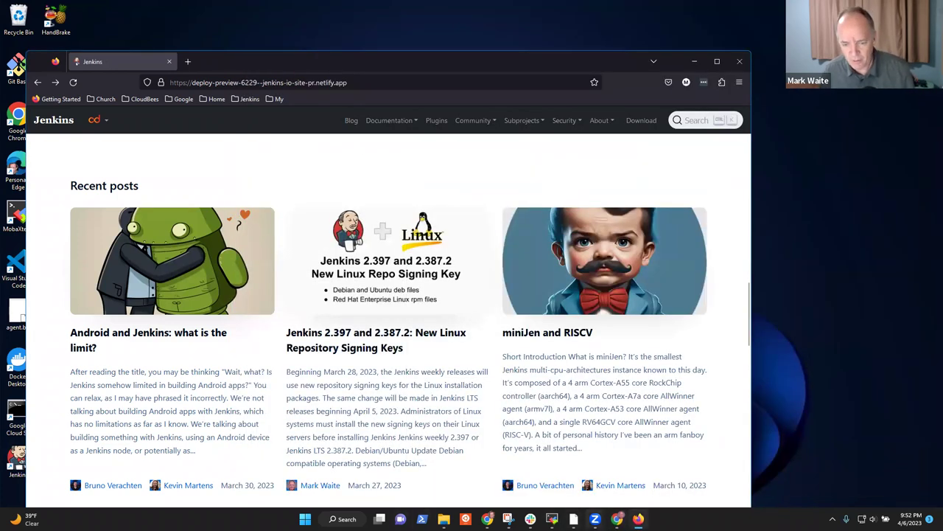
mouse_move(487, 519)
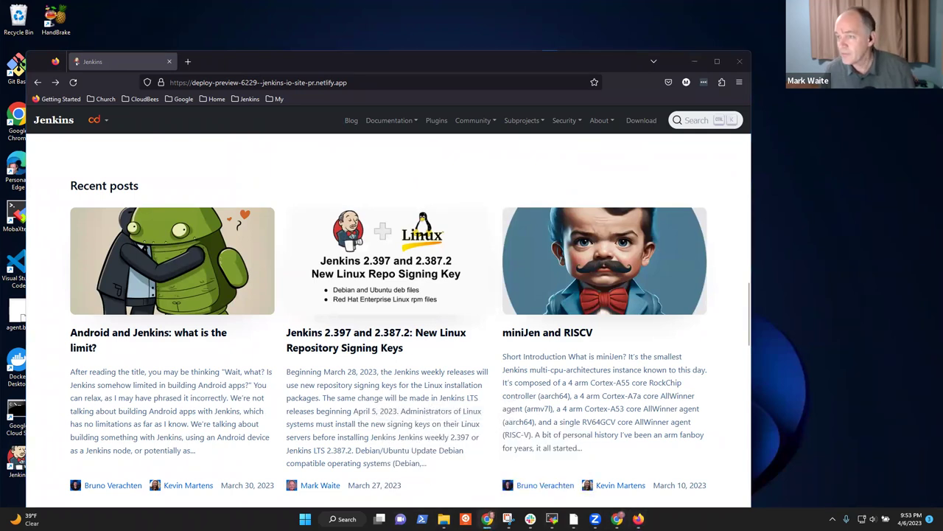
Step: Restore the other Chrome window and follow the Office Hours notes' Image contributing guidelines link to PR #6239
click(516, 481)
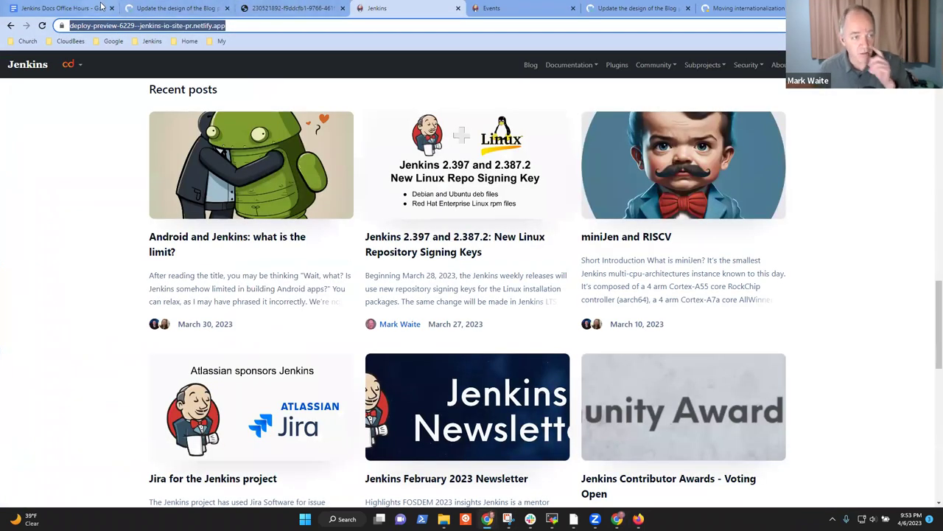
click(47, 9)
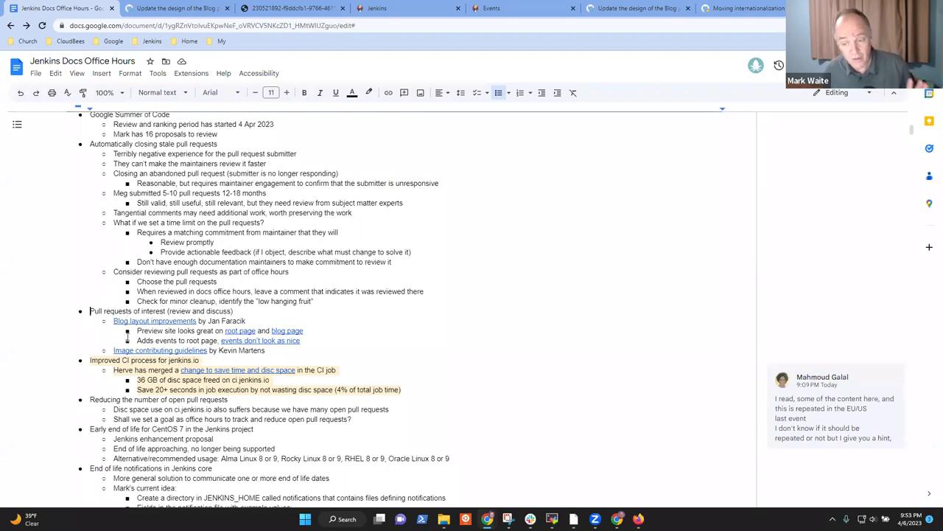
click(160, 350)
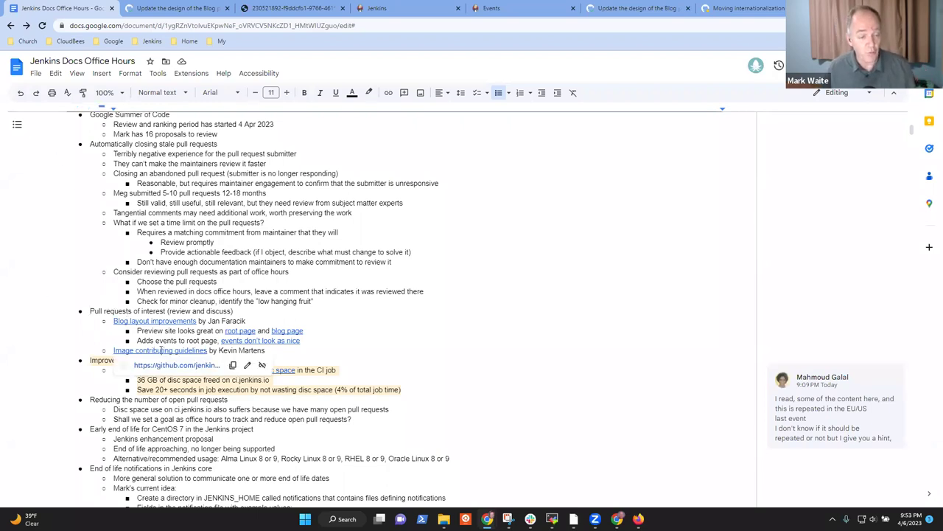
click(195, 366)
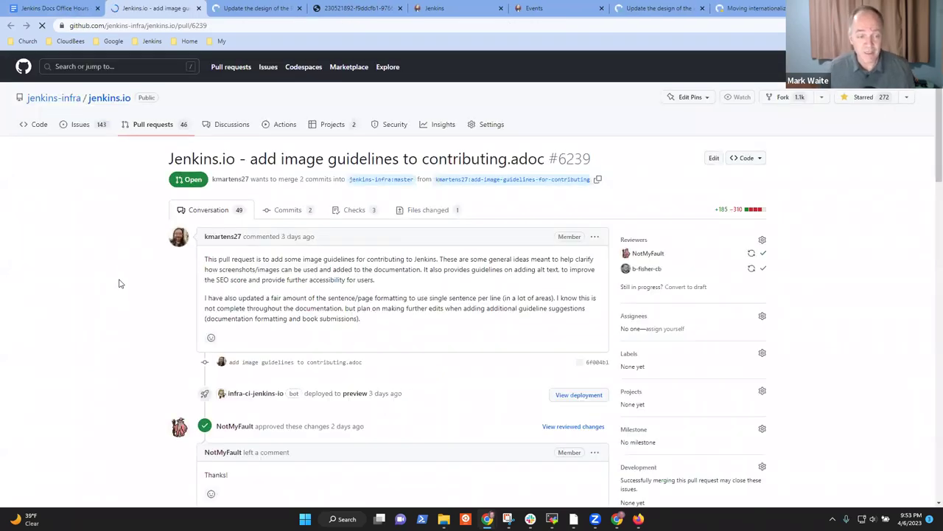
Step: Scroll through PR #6239's two approving reviews and 8 passing checks, then back to the top
scroll(273, 255, down, 3)
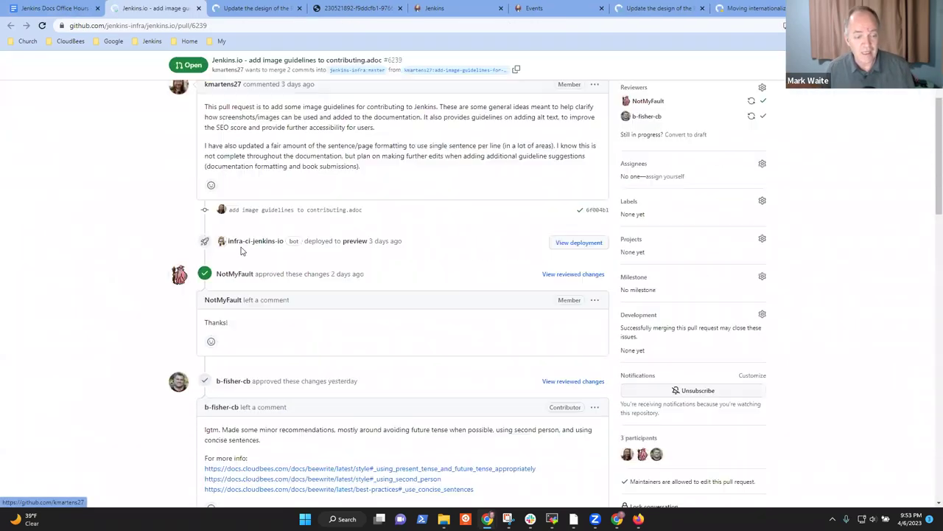
scroll(120, 255, down, 5)
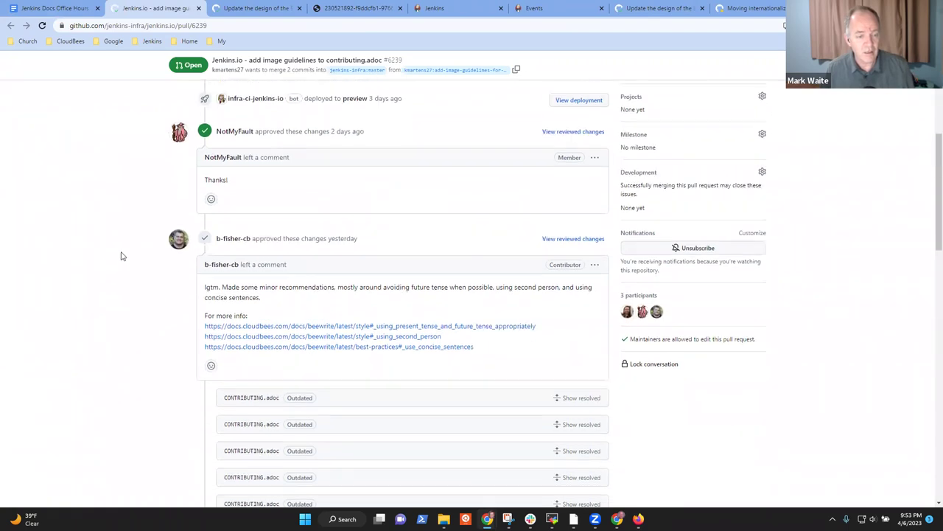
scroll(184, 262, down, 5)
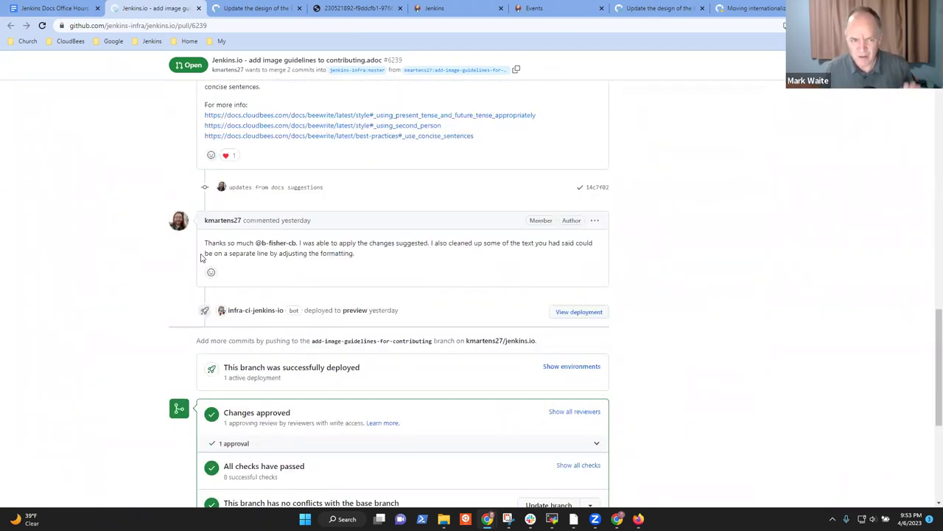
scroll(175, 276, up, 4)
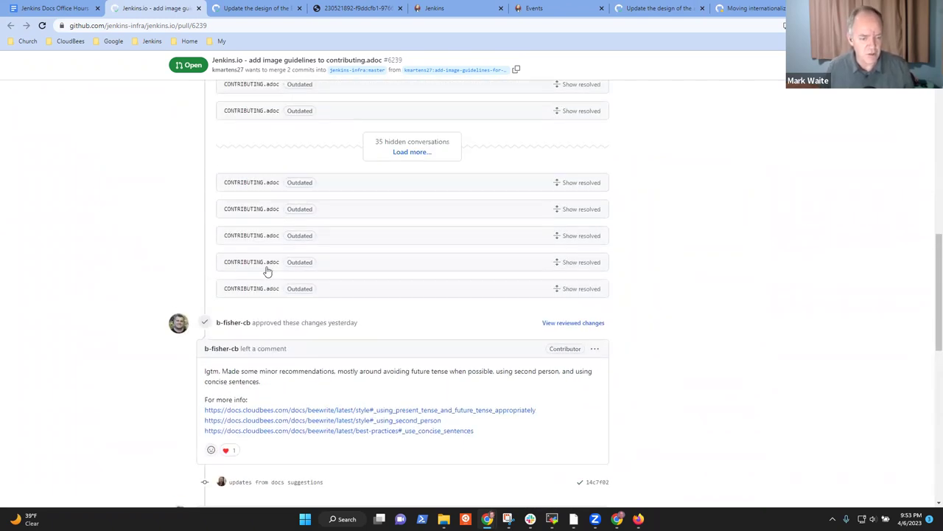
scroll(344, 116, up, 10)
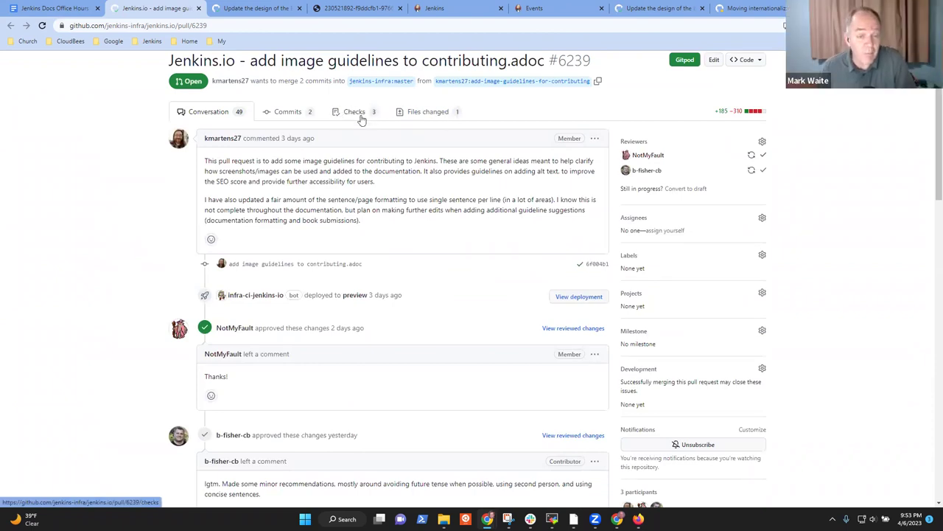
Step: Show PR #6239's Files changed diff, zoom in twice, and read the first CONTRIBUTING.adoc changes (+185 −310)
click(425, 117)
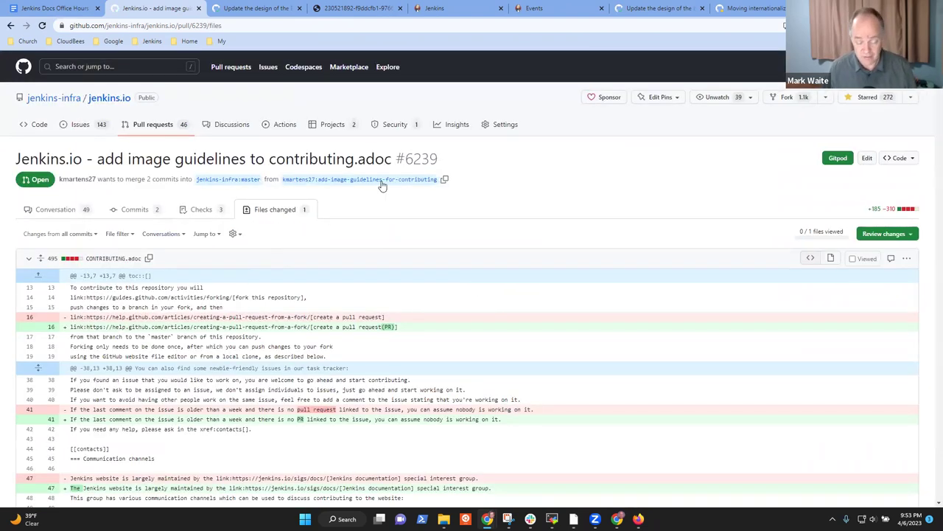
key(ctrl+plus)
key(ctrl+plus)
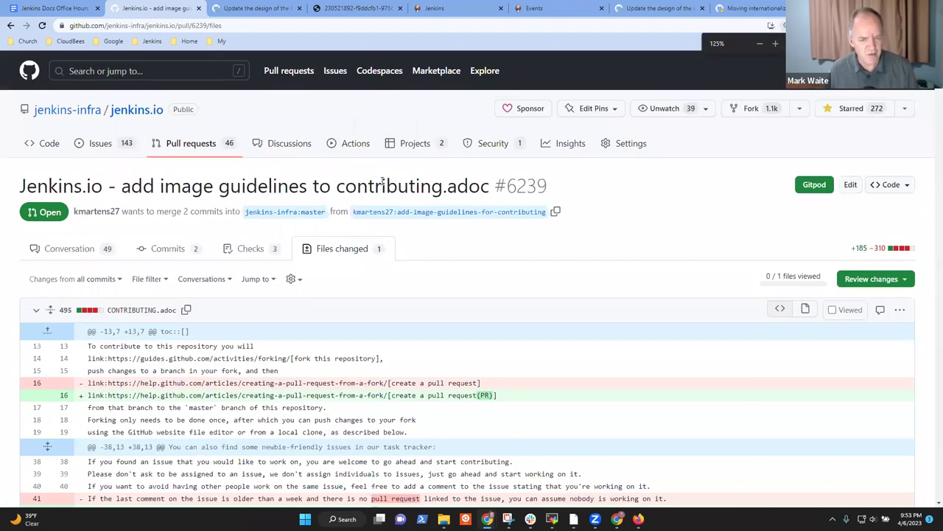
scroll(442, 236, down, 3)
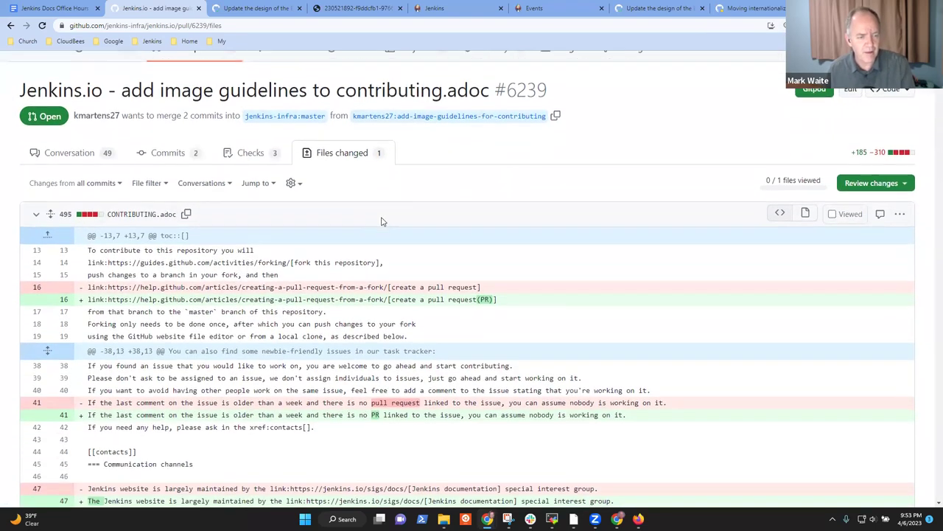
scroll(410, 237, down, 1)
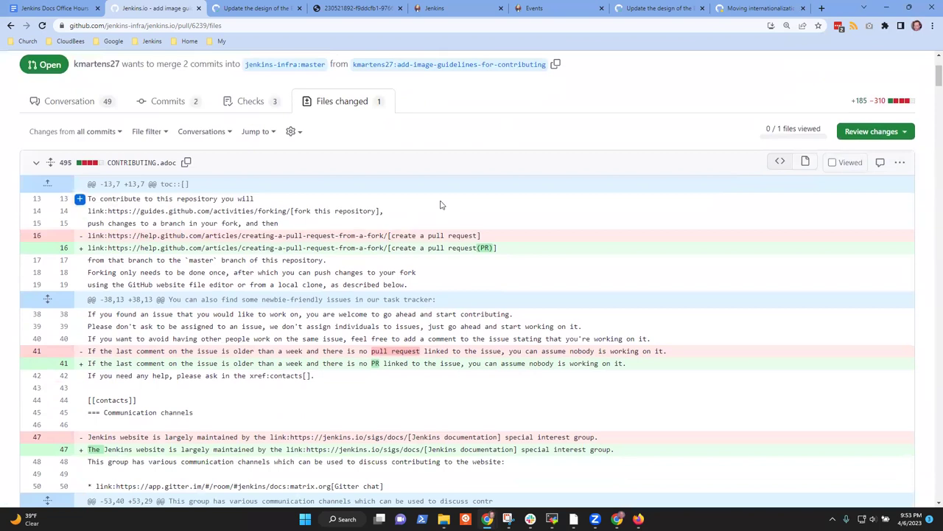
key(ctrl+plus)
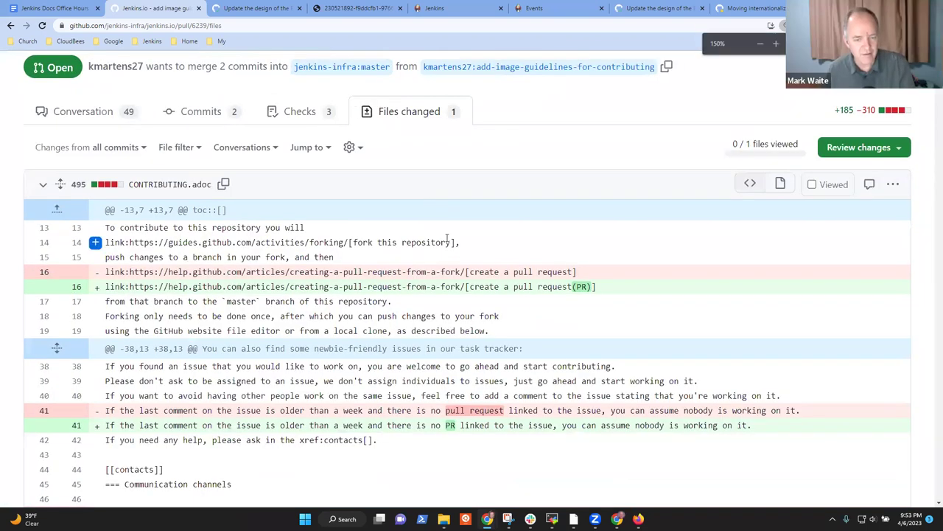
scroll(446, 235, down, 1)
scroll(447, 235, down, 1)
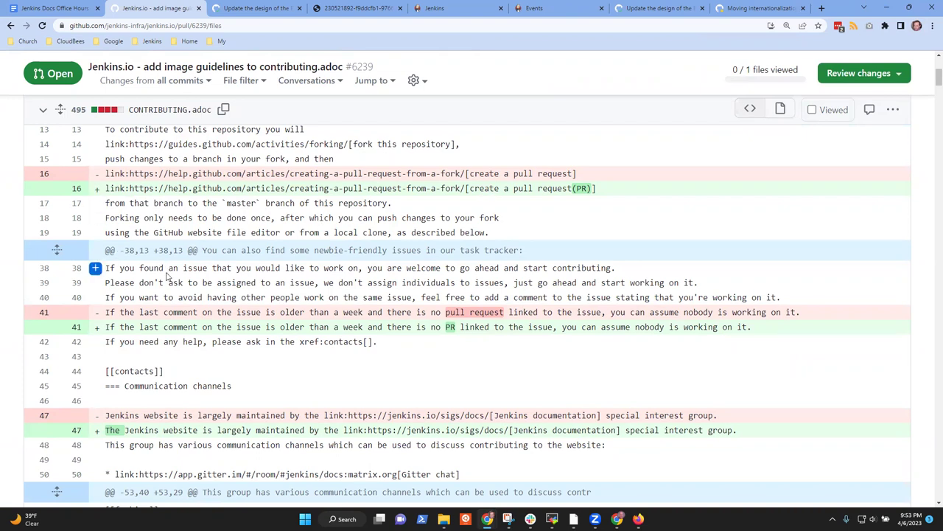
scroll(176, 274, down, 2)
scroll(431, 269, down, 2)
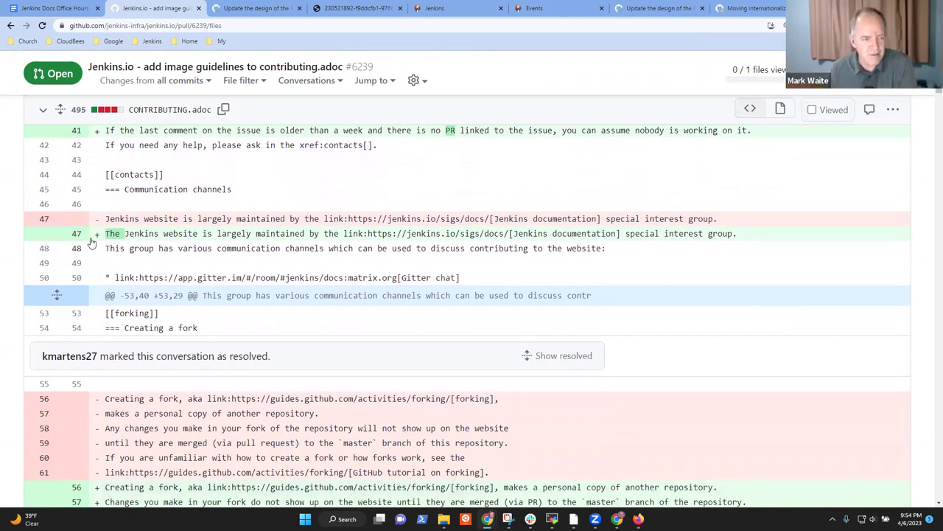
click(95, 233)
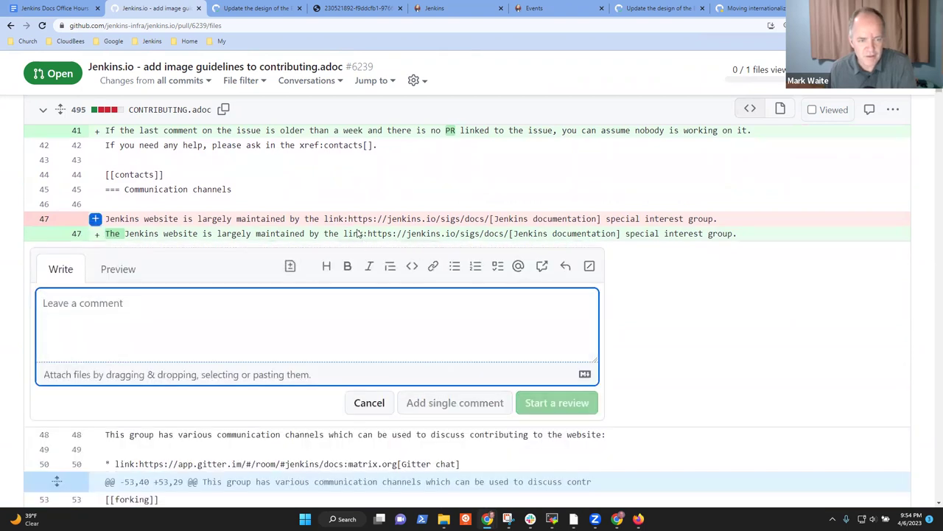
click(289, 268)
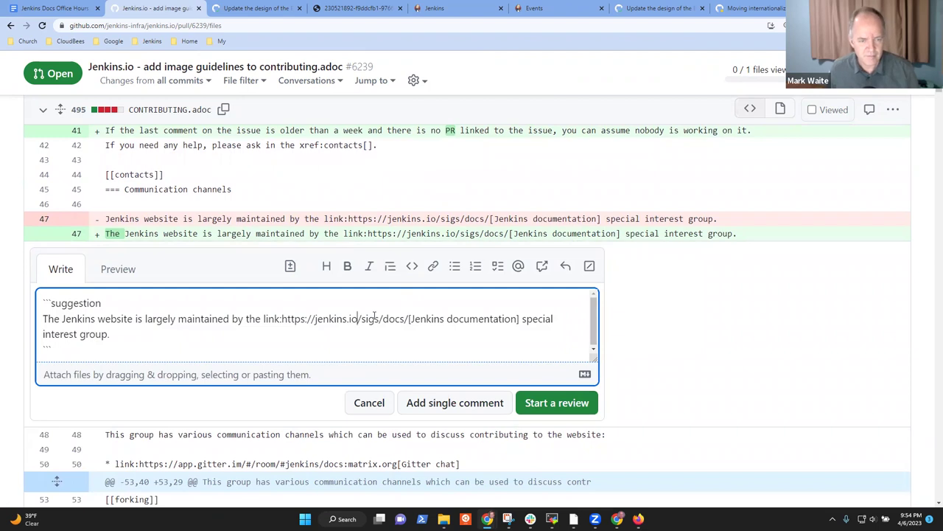
key(ctrl+shift+Left)
key(ctrl+shift+Left)
key(ctrl+shift+Left)
key(ctrl+shift+Left)
key(BackSpace)
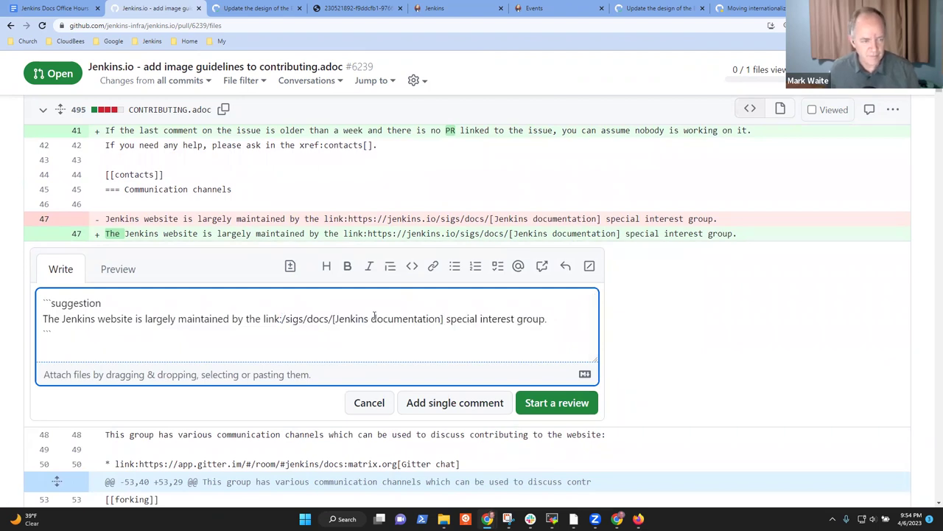
key(ctrl+Home)
key(Return)
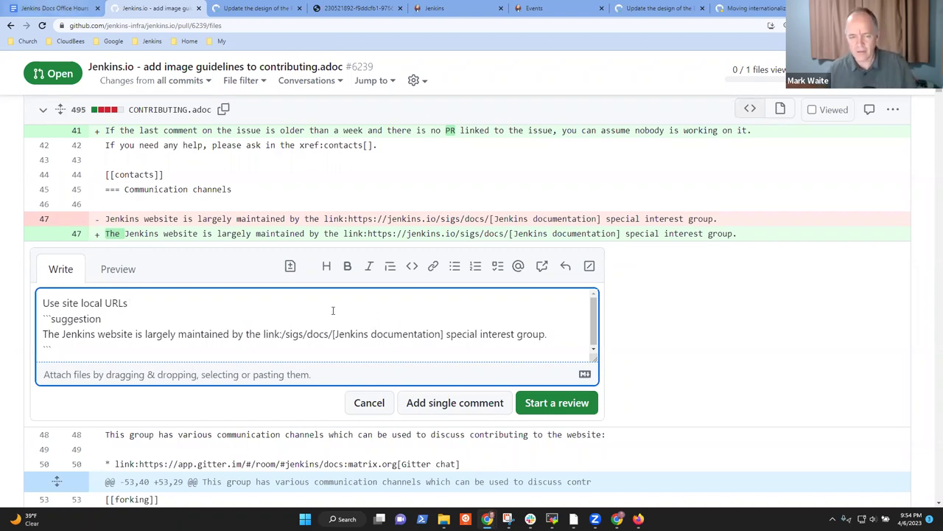
Step: Cancel the draft suggestion and confirm discarding the unsaved comment
click(372, 403)
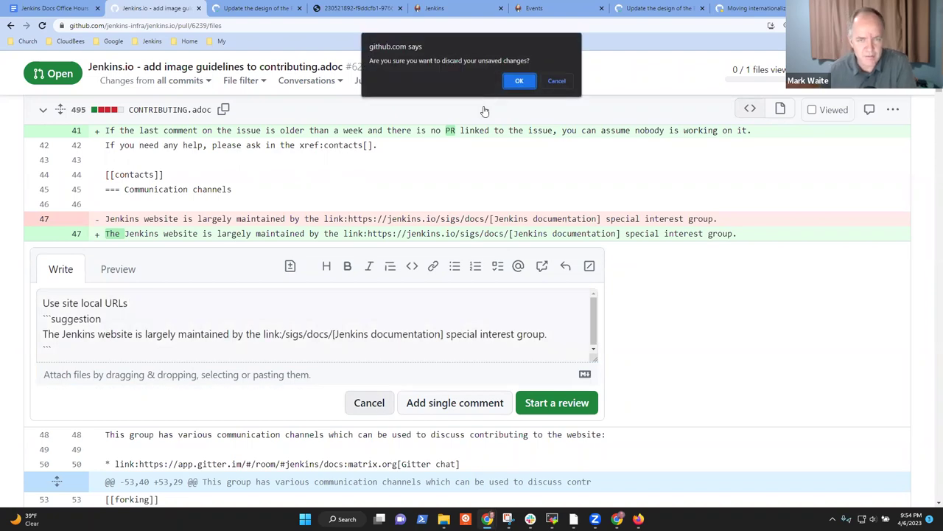
click(519, 81)
scroll(361, 214, down, 1)
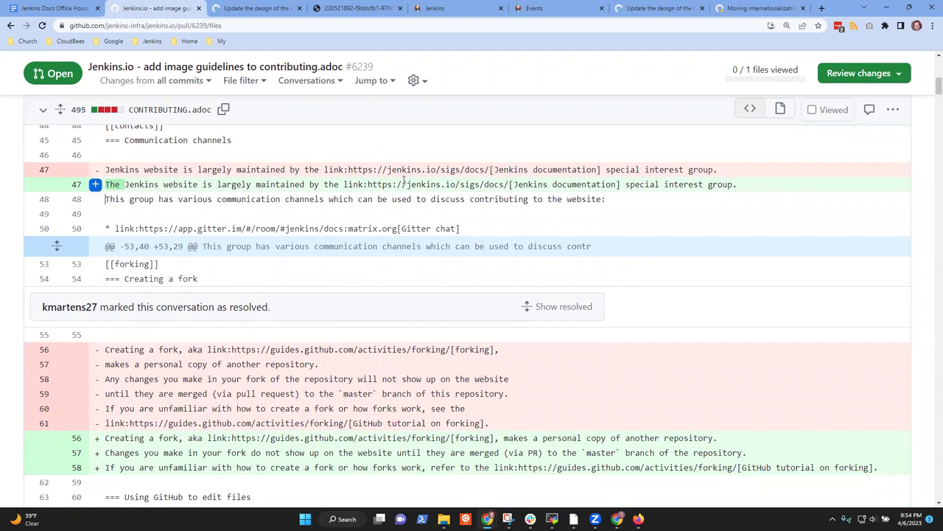
Step: Scroll the diff to the new Adding images section on 1024 x 768 - 1440 x 900 screenshots and alt text
scroll(322, 225, down, 3)
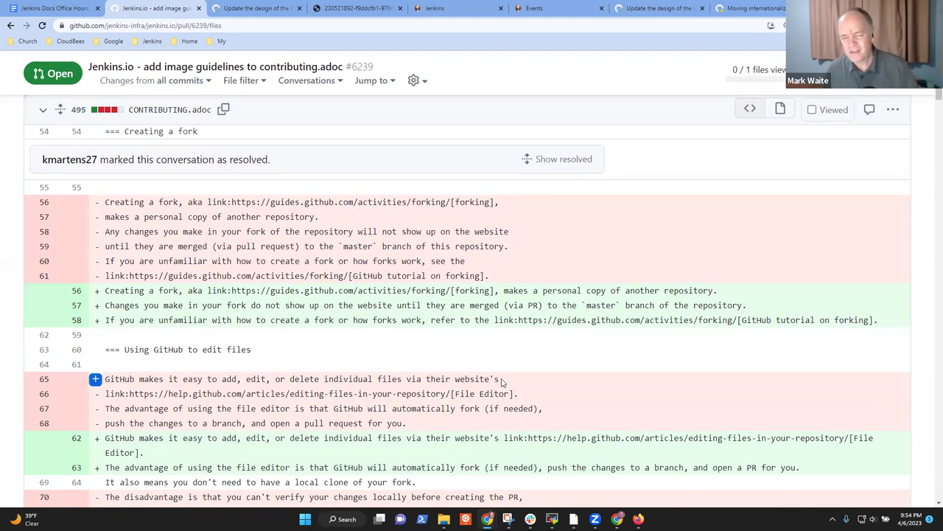
scroll(504, 380, down, 1)
scroll(505, 376, down, 5)
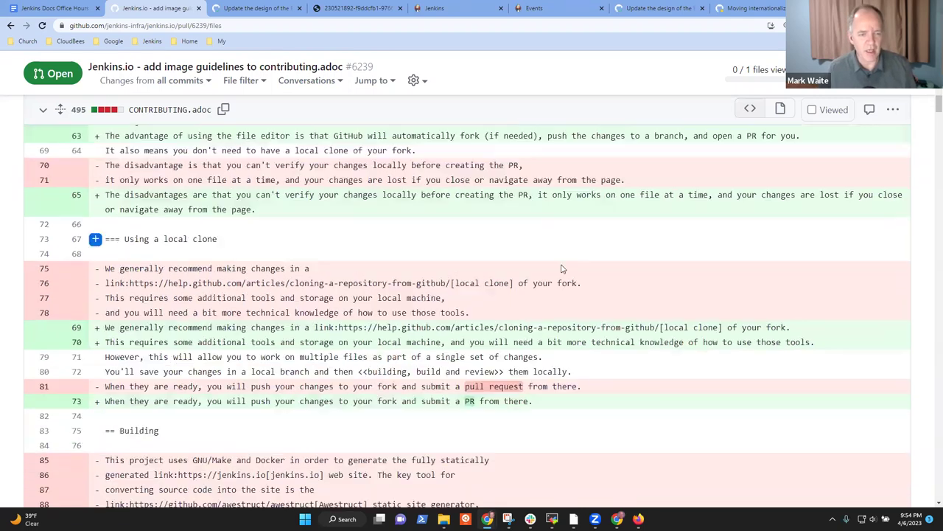
scroll(437, 268, down, 5)
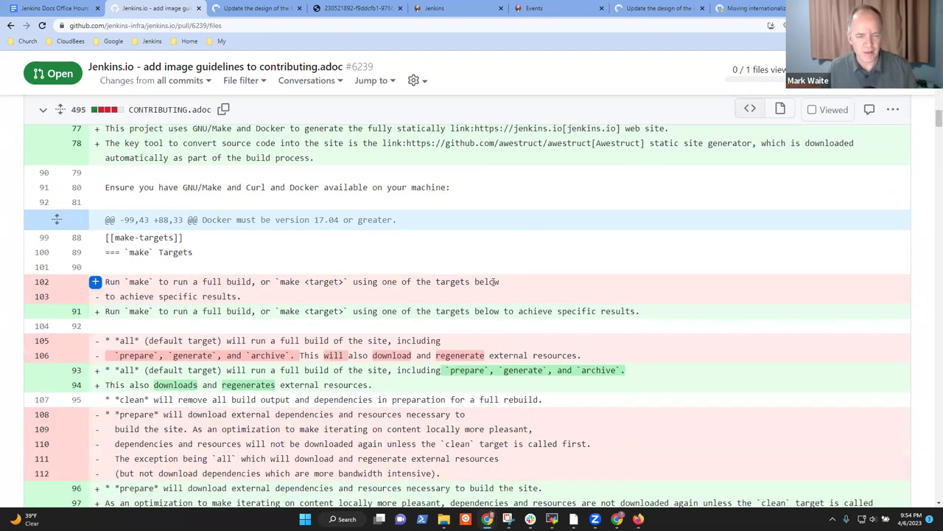
scroll(496, 278, down, 8)
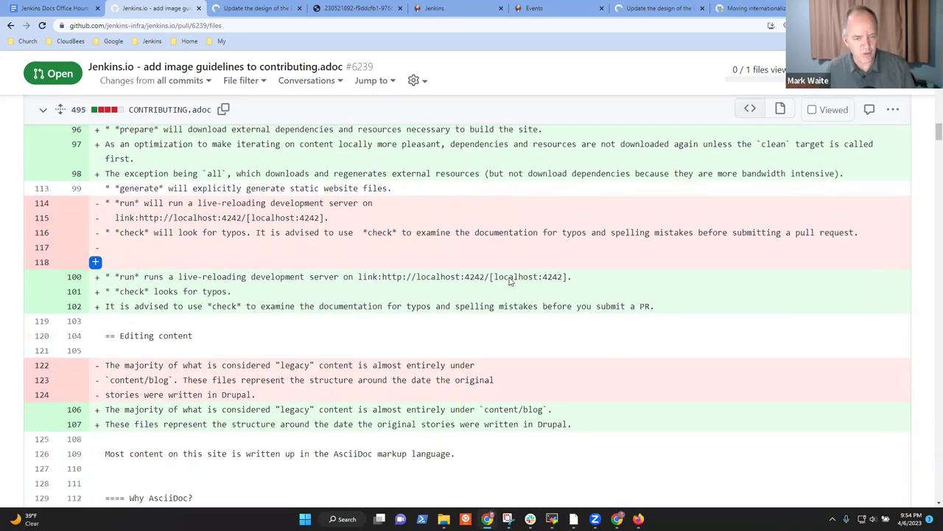
scroll(513, 279, down, 12)
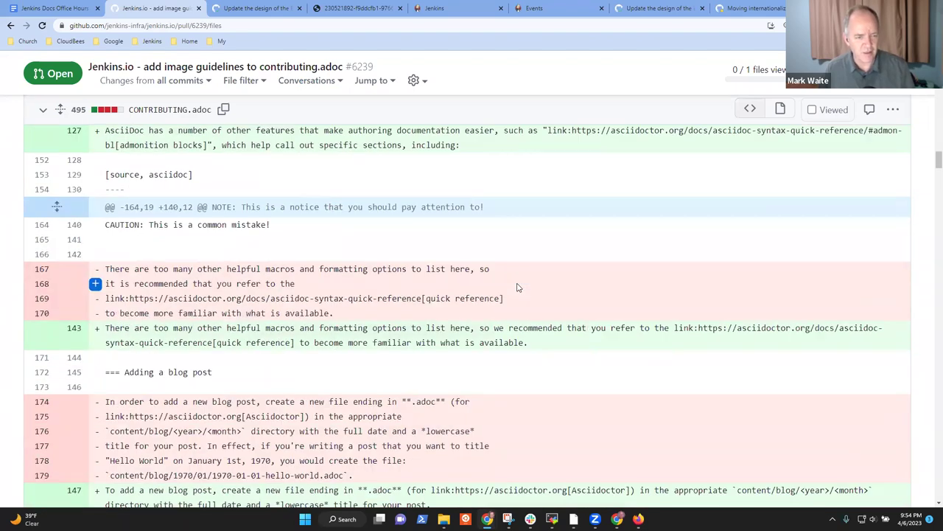
scroll(517, 284, down, 6)
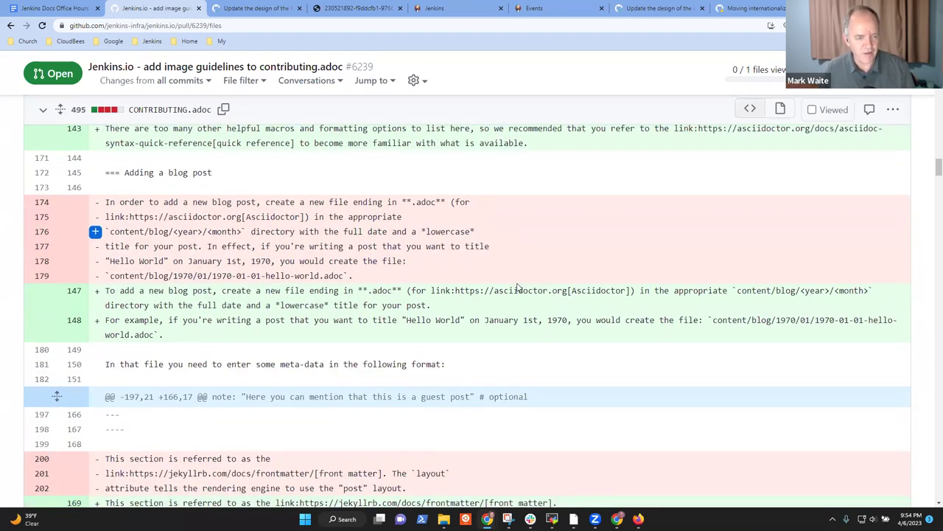
scroll(522, 282, down, 1)
scroll(291, 251, down, 9)
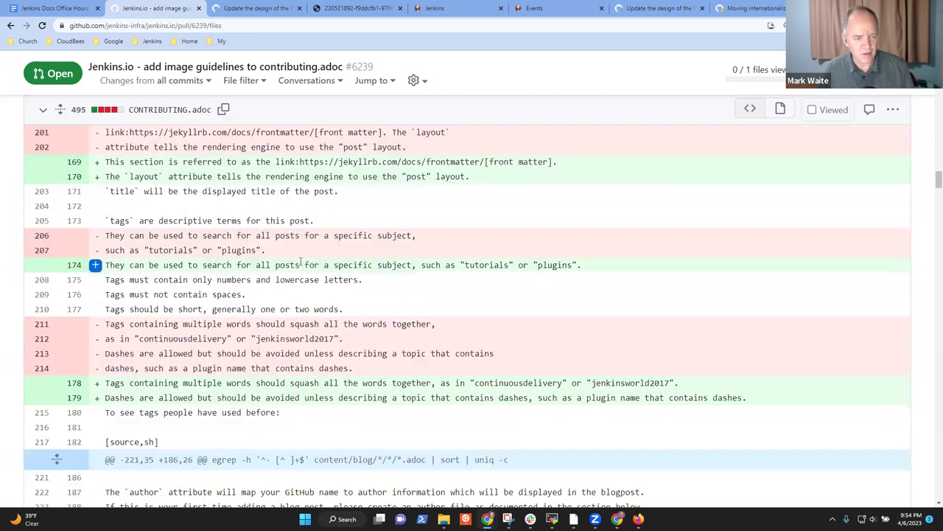
scroll(314, 270, up, 3)
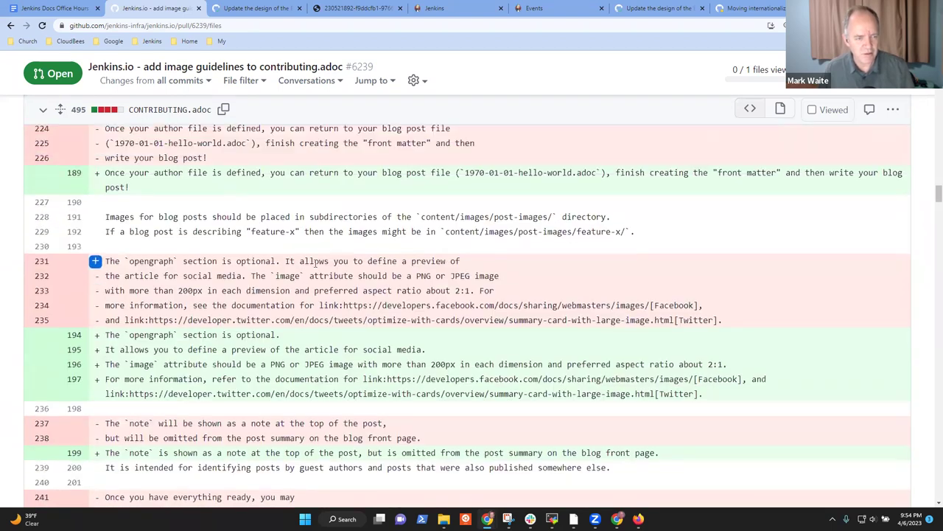
scroll(318, 268, down, 4)
scroll(324, 267, down, 9)
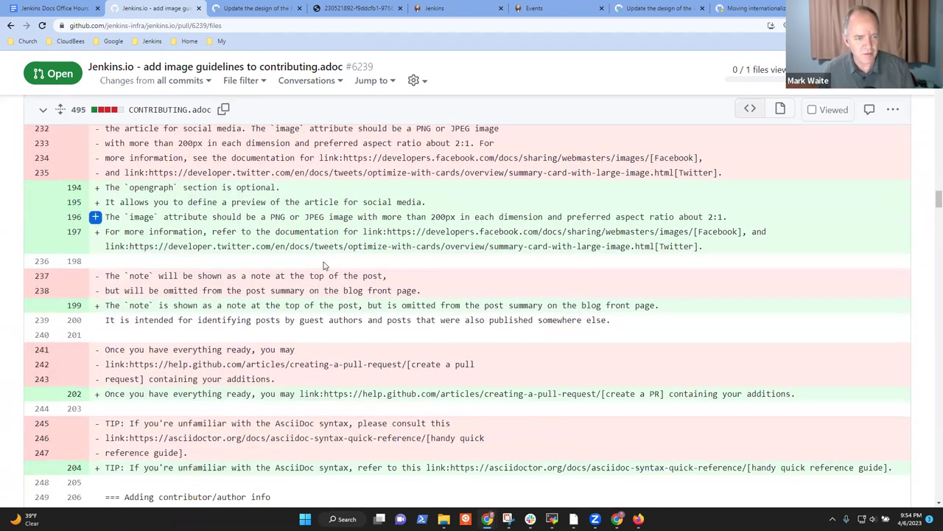
scroll(336, 269, down, 9)
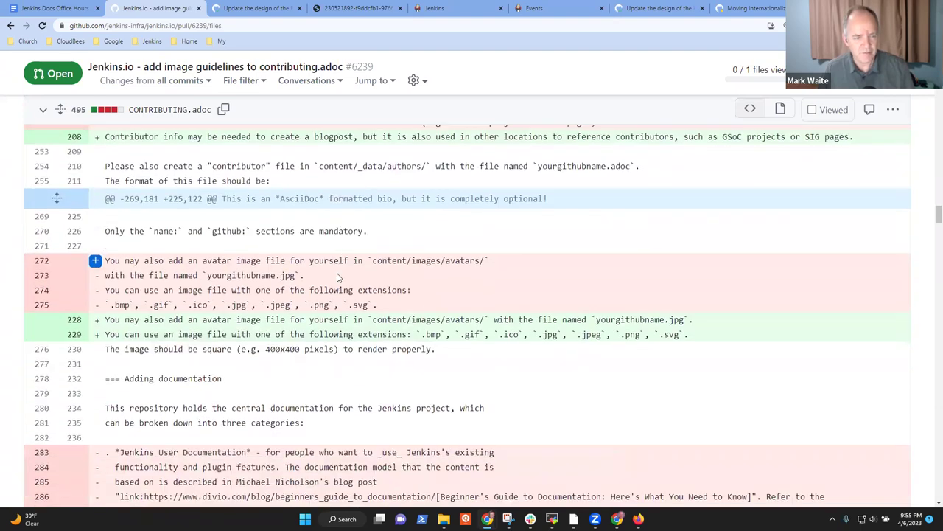
scroll(343, 271, down, 1)
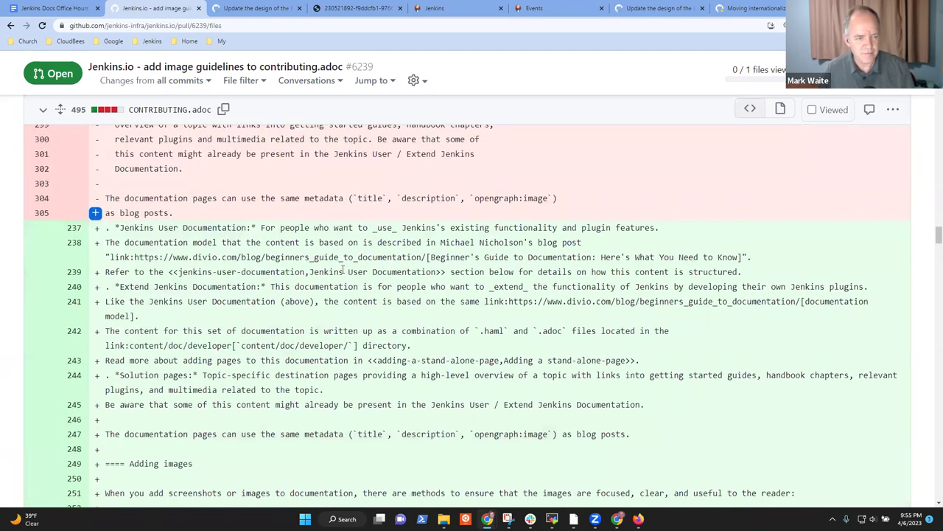
scroll(351, 262, down, 10)
scroll(348, 268, up, 2)
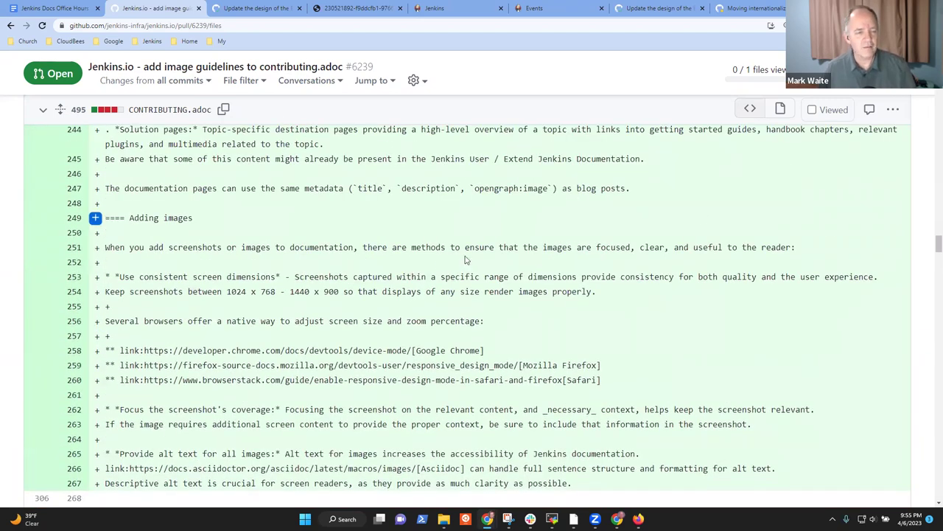
scroll(452, 260, up, 1)
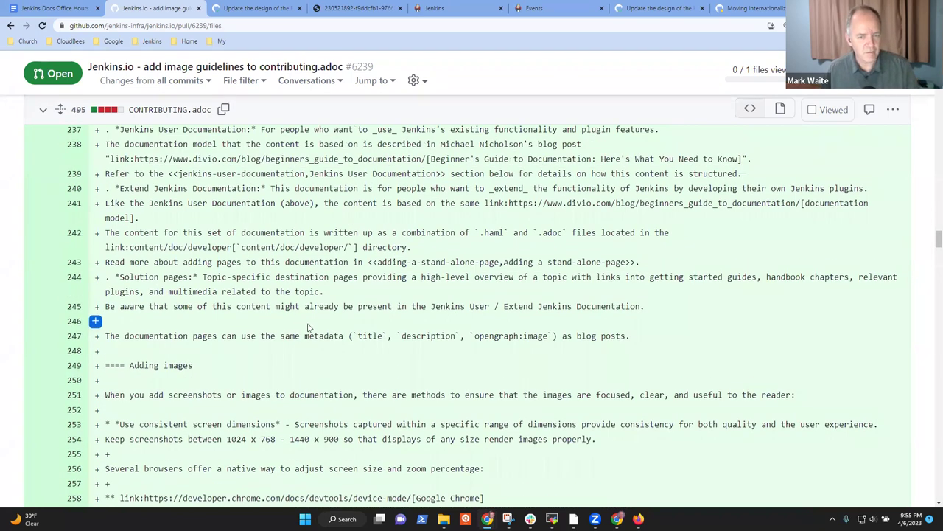
scroll(303, 326, up, 1)
scroll(303, 327, down, 3)
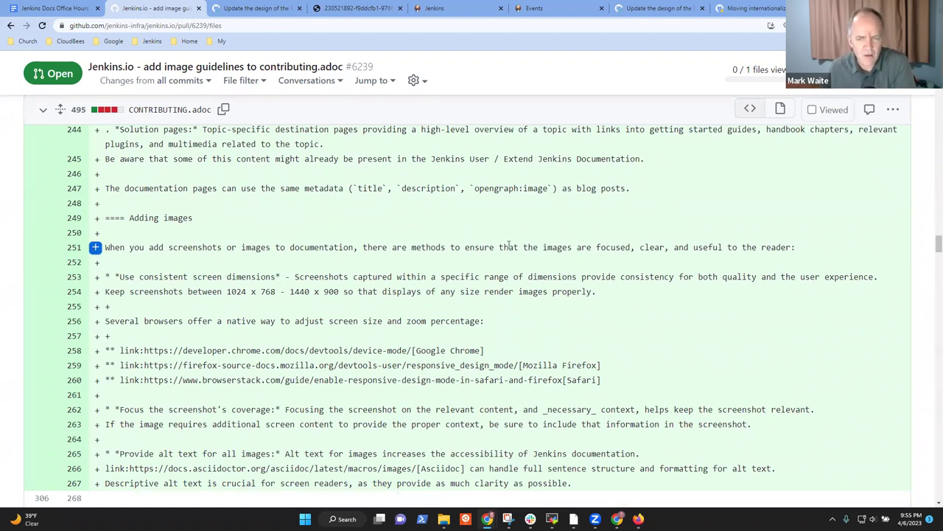
scroll(502, 248, down, 1)
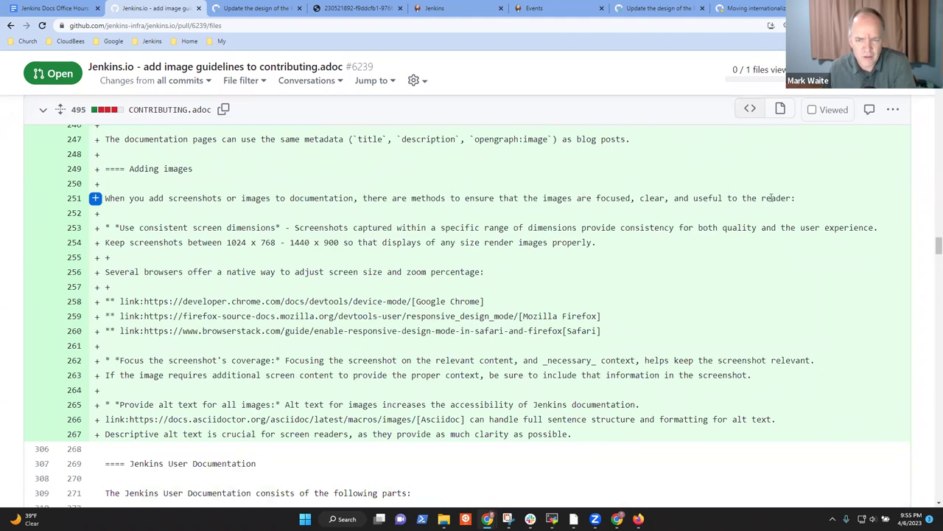
drag(122, 229, 238, 227)
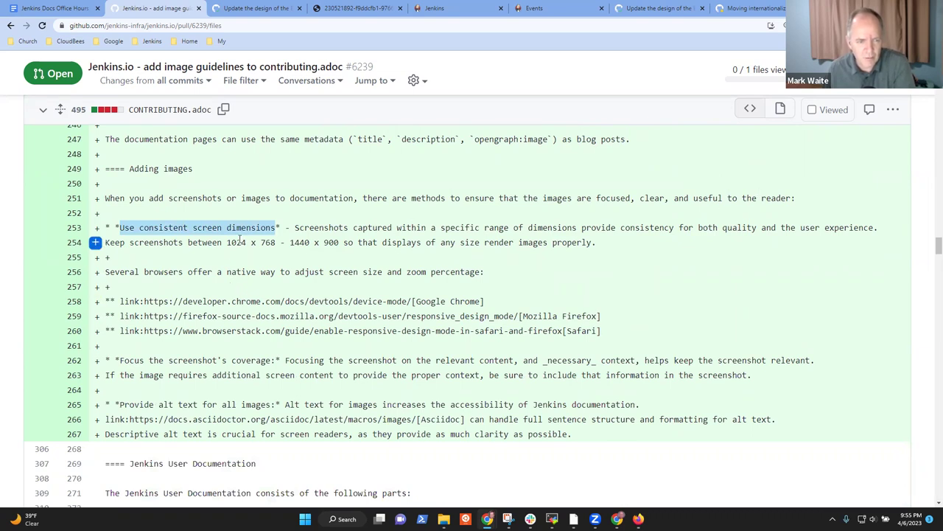
drag(226, 243, 336, 243)
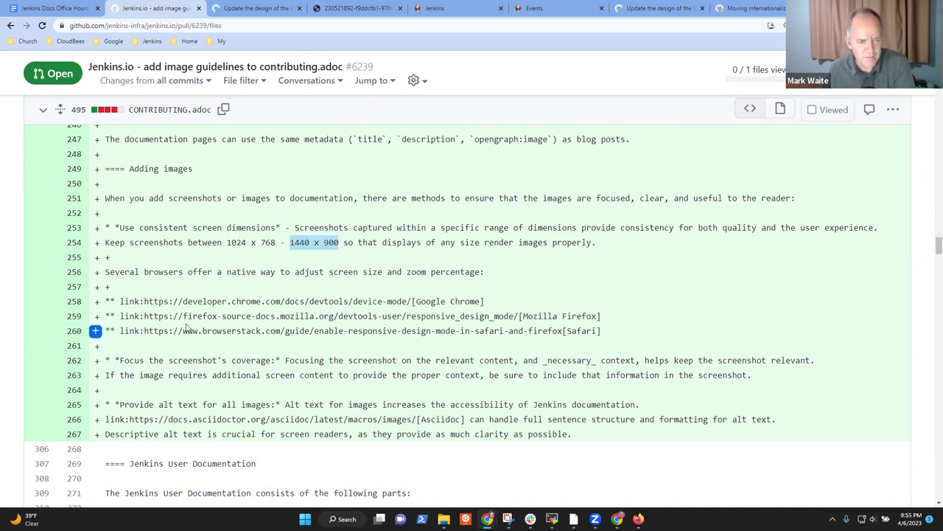
drag(120, 360, 253, 360)
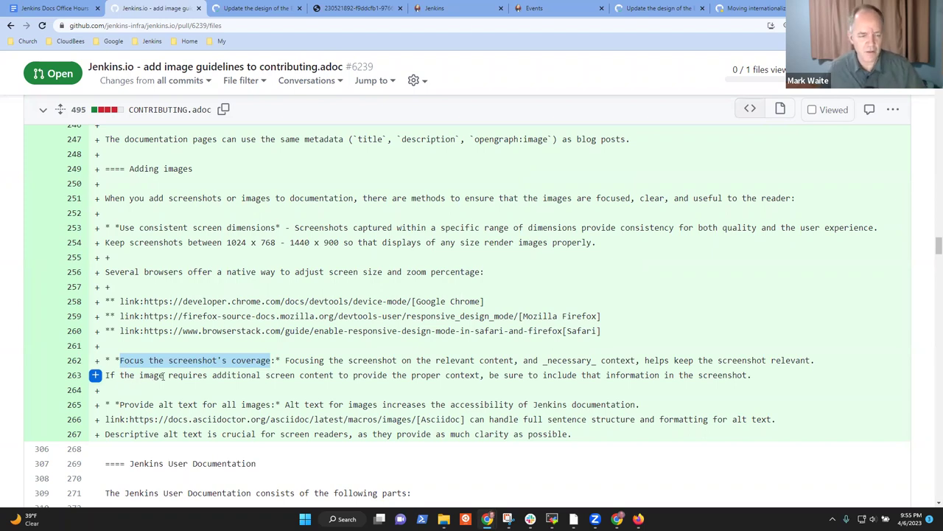
scroll(162, 376, down, 1)
drag(120, 356, 258, 357)
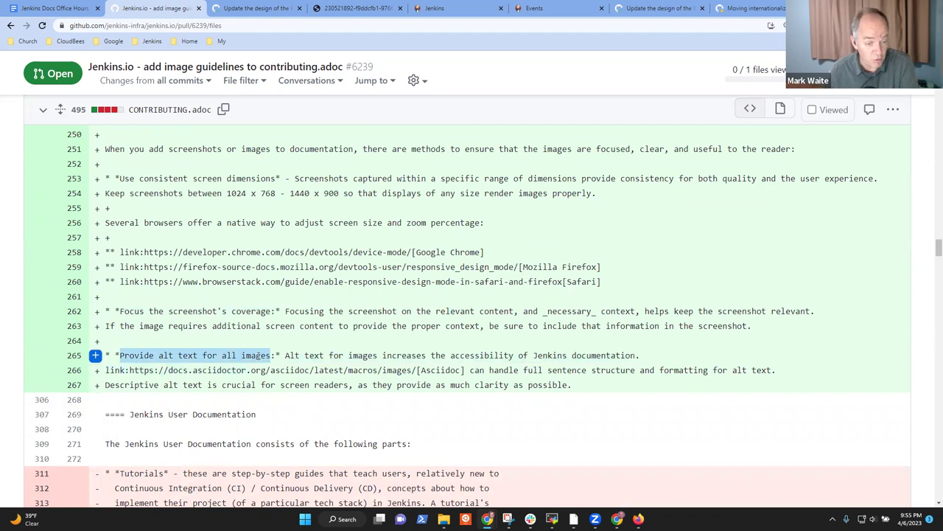
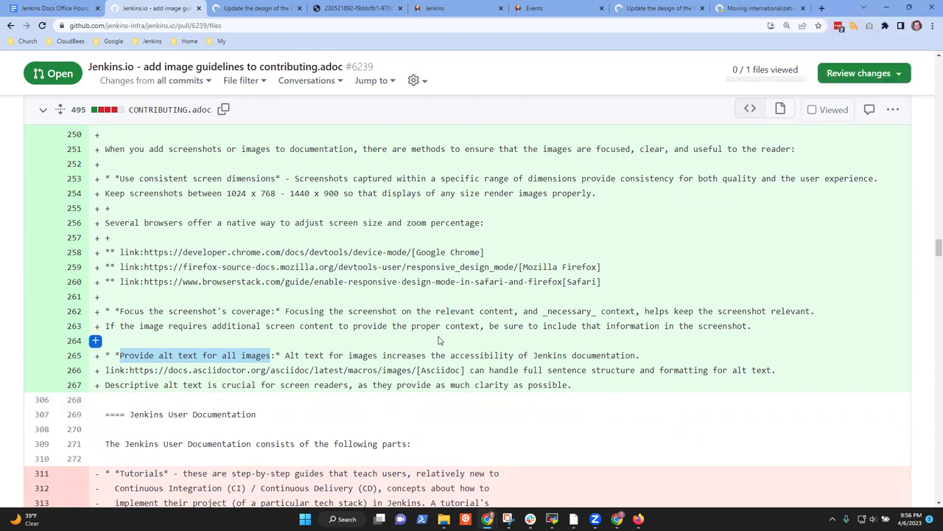
Step: Review the Adding images guidance lines in the CONTRIBUTING.adoc diff
scroll(438, 341, up, 1)
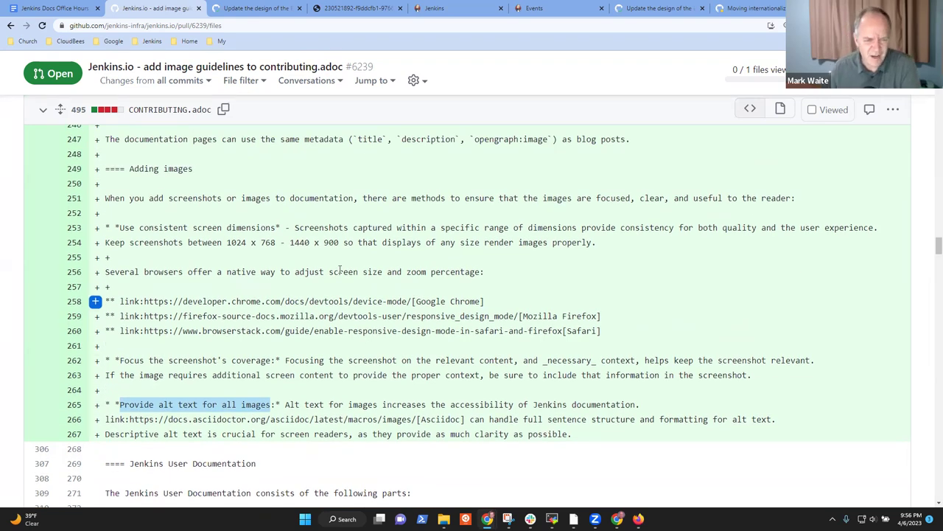
drag(104, 201, 733, 431)
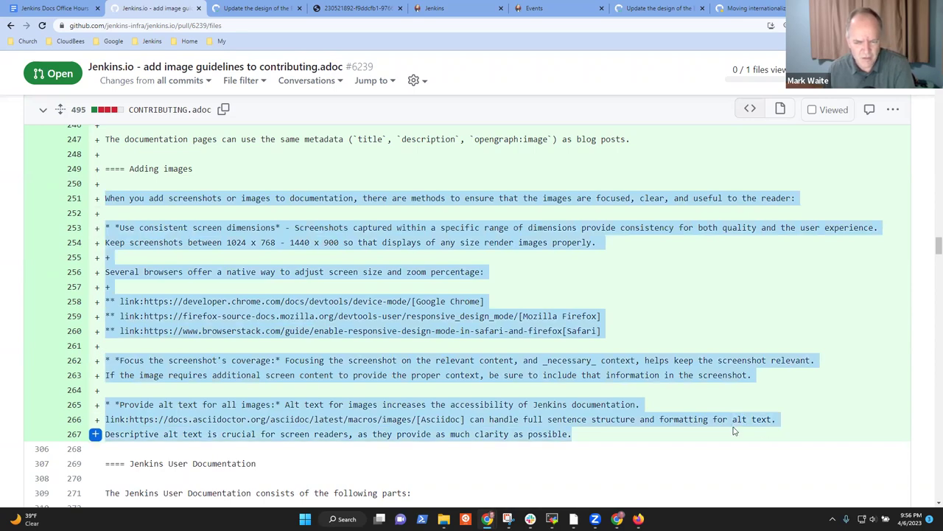
scroll(619, 372, down, 6)
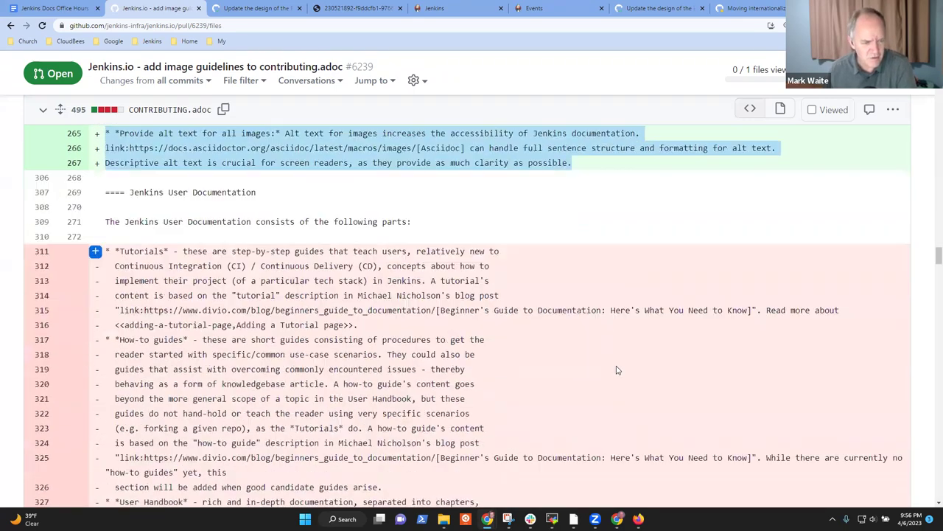
scroll(618, 370, down, 15)
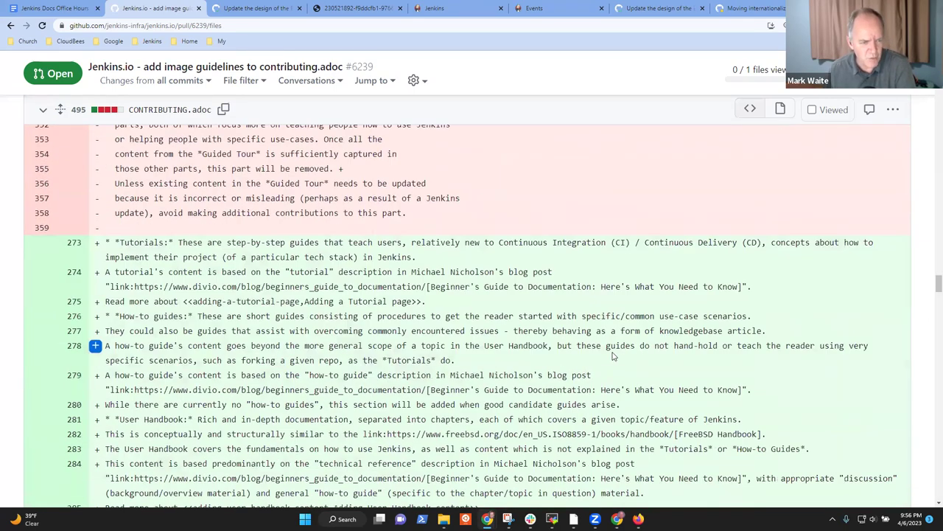
scroll(612, 356, down, 15)
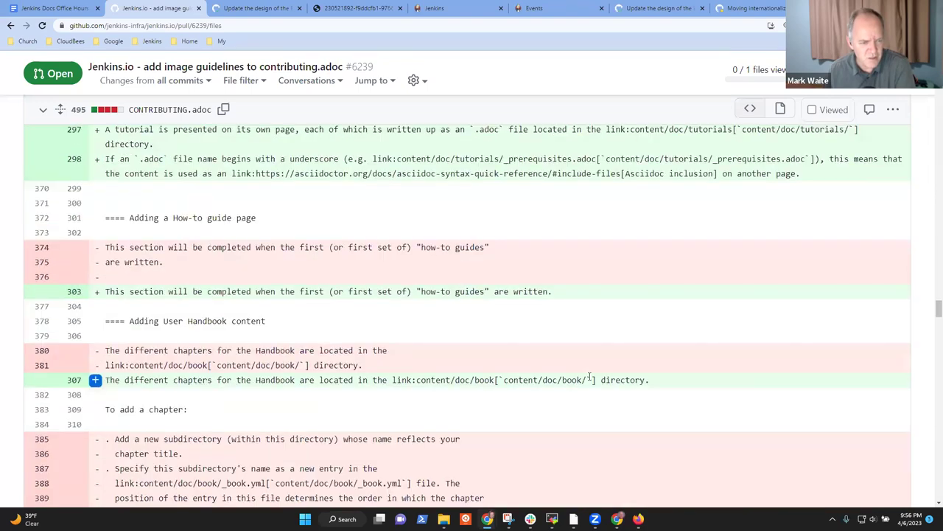
scroll(586, 389, down, 18)
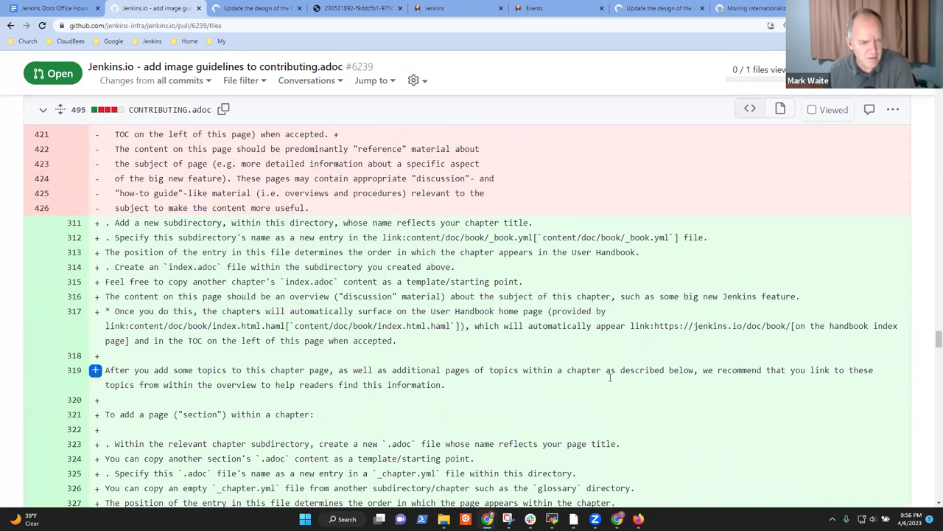
scroll(624, 367, down, 2)
scroll(615, 366, up, 2)
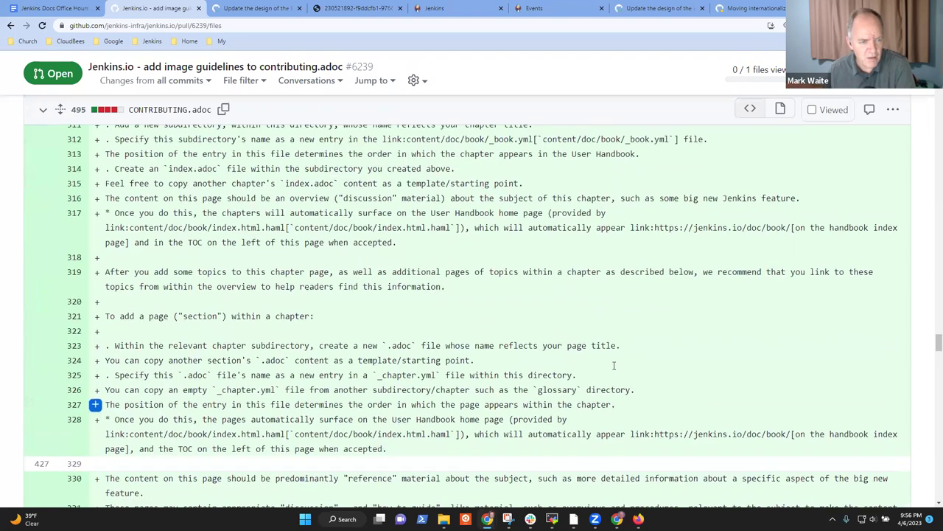
scroll(613, 365, up, 4)
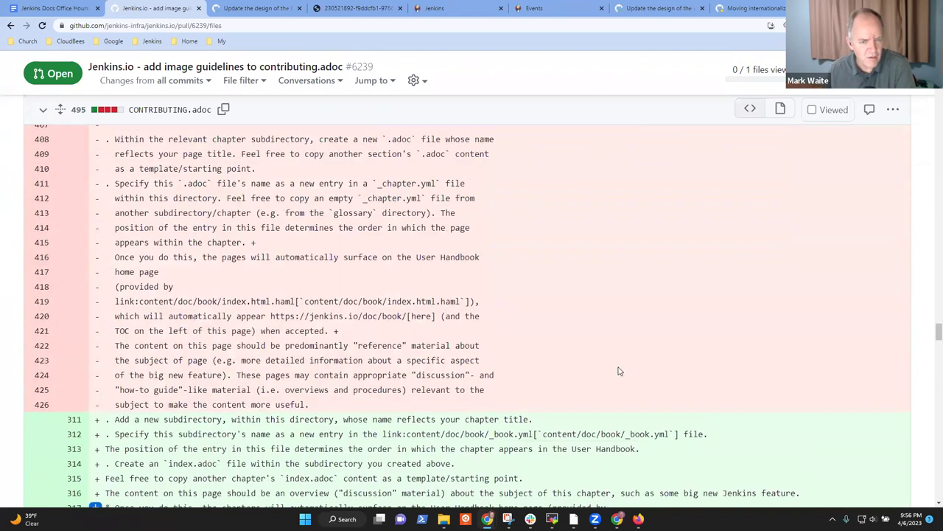
scroll(613, 367, up, 2)
scroll(597, 354, down, 7)
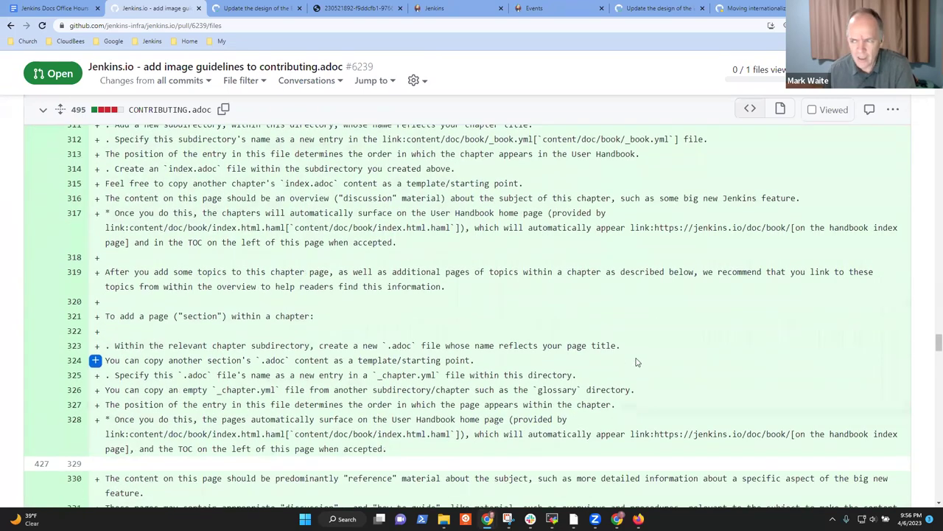
scroll(499, 355, up, 2)
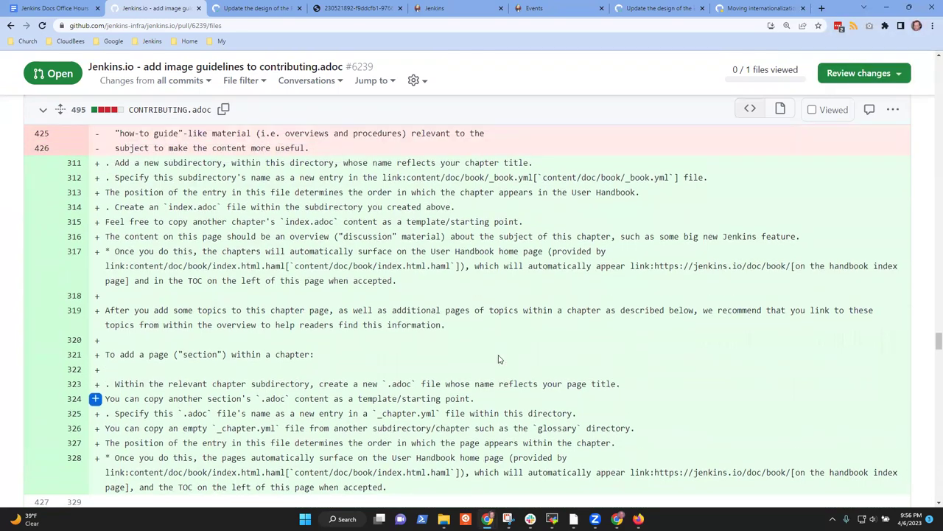
scroll(499, 353, up, 10)
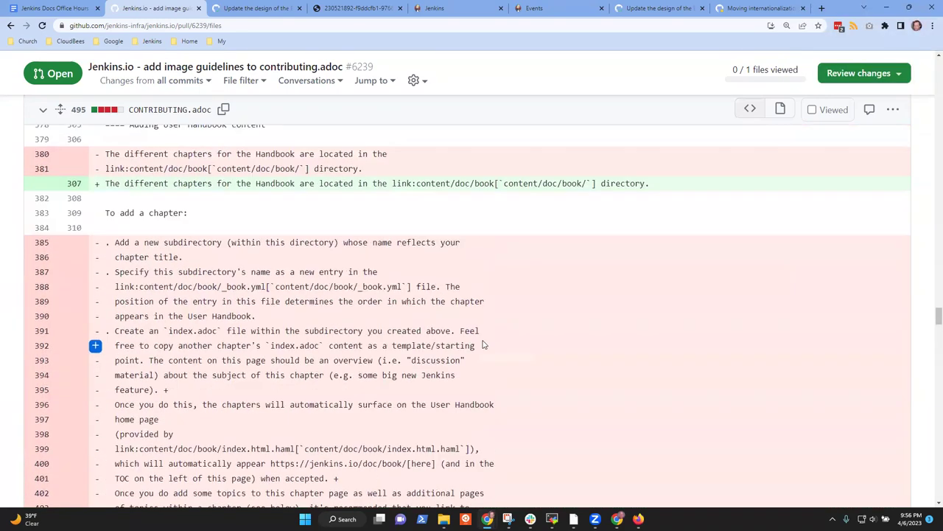
scroll(494, 350, up, 10)
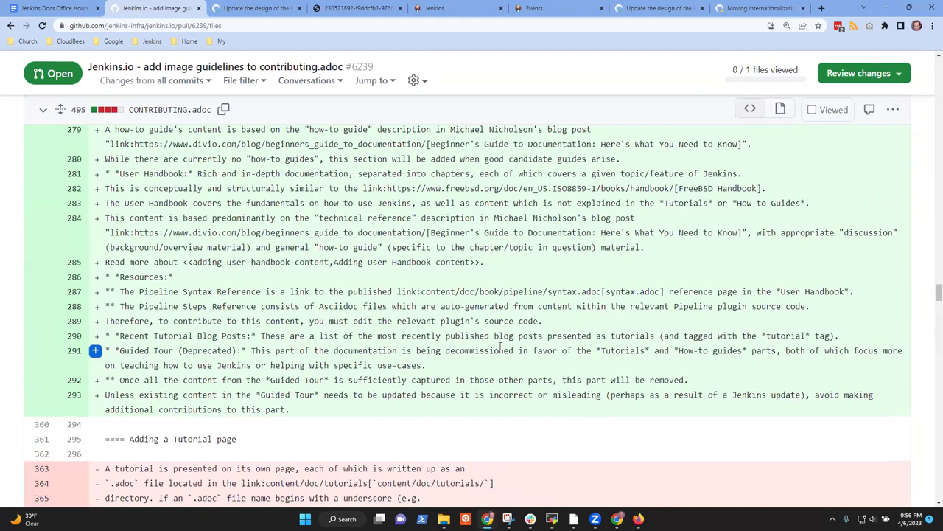
scroll(509, 354, up, 10)
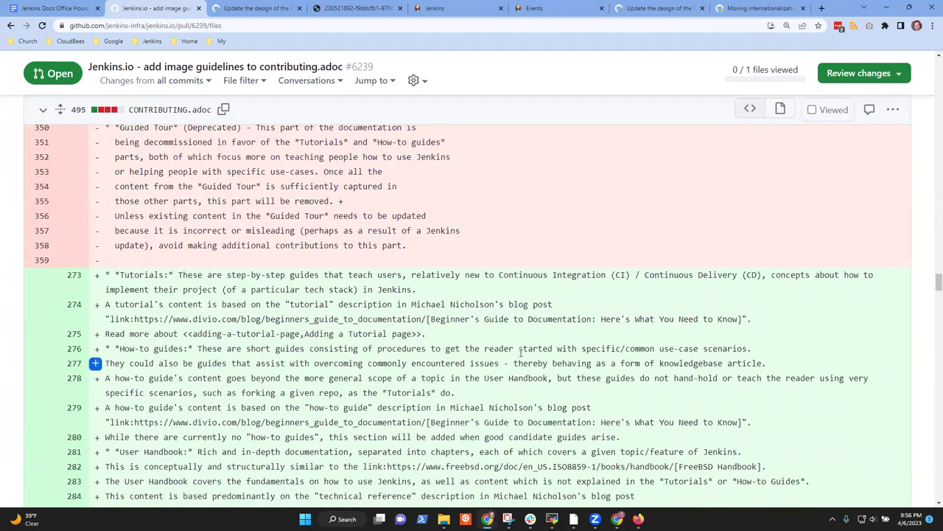
scroll(524, 358, up, 1)
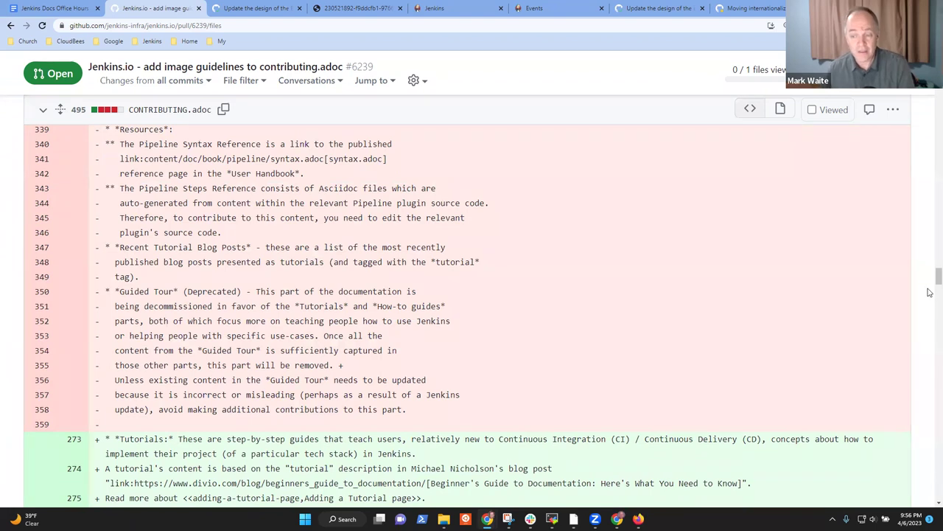
drag(931, 283, 930, 253)
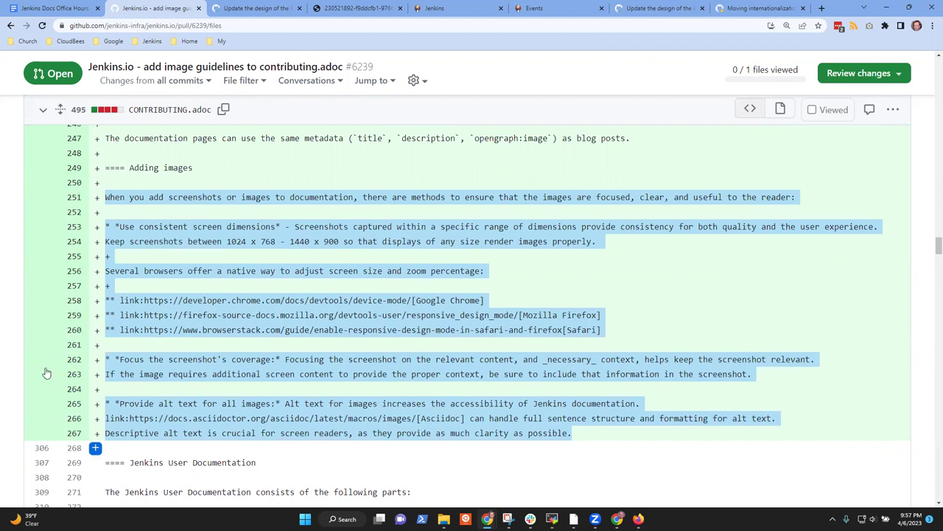
Step: Start a review comment on line 251, clear the suggestion, and begin with 'Docs Office'
click(95, 197)
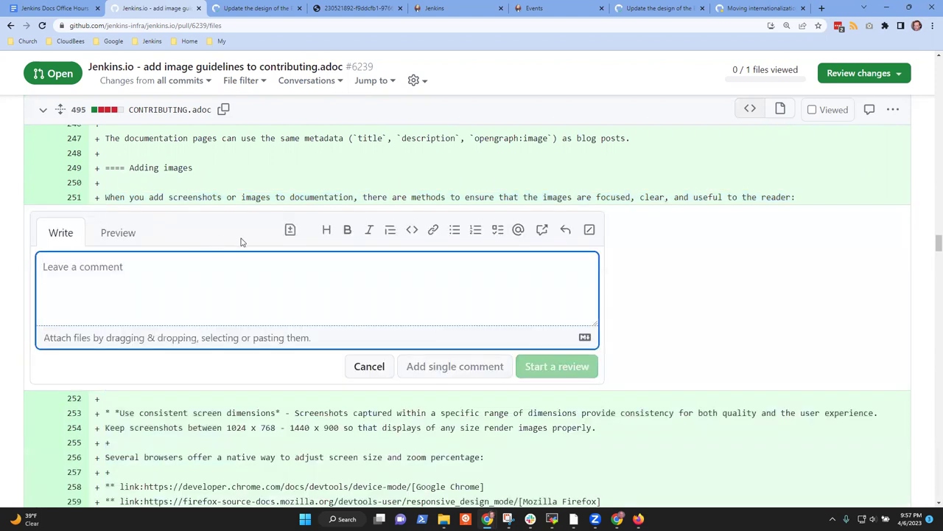
click(290, 230)
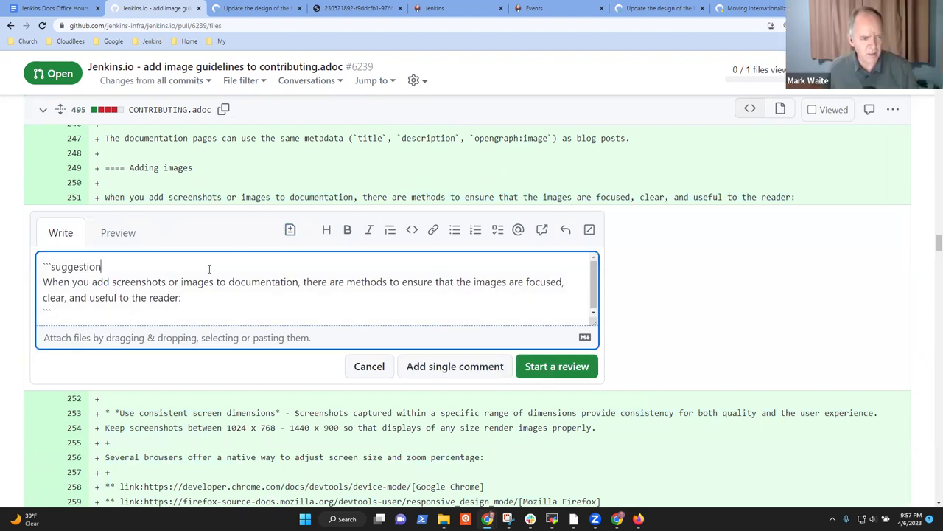
key(ctrl+a)
key(BackSpace)
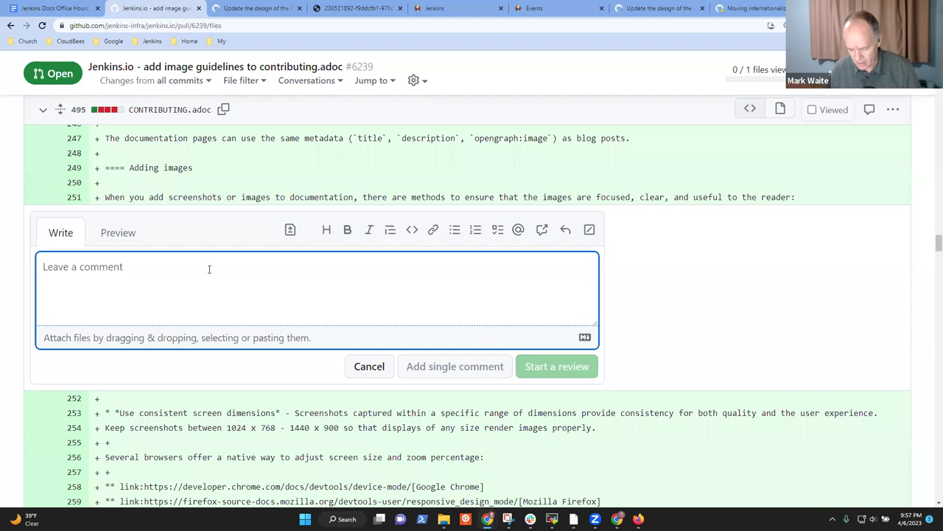
text(Docs Offikce)
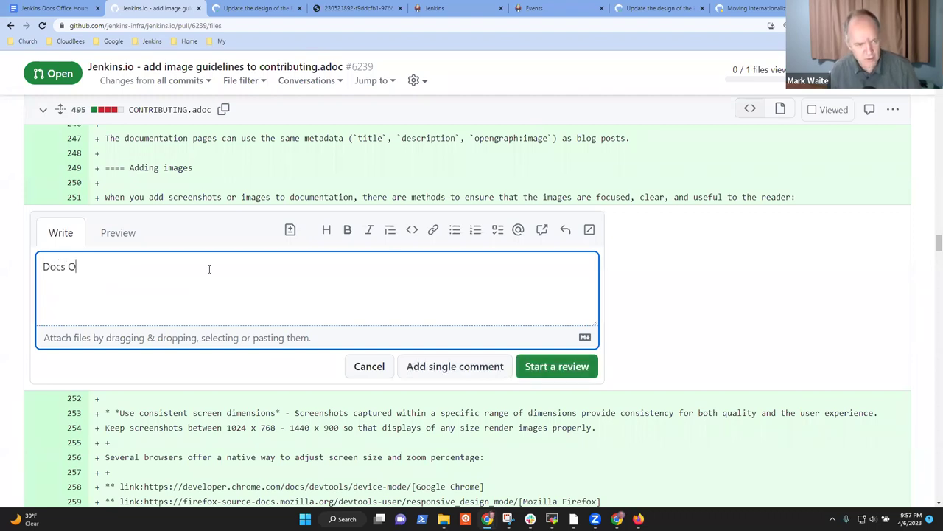
key(BackSpace)
key(BackSpace)
key(BackSpace)
key(BackSpace)
key(BackSpace)
text(ce)
key(alt+space)
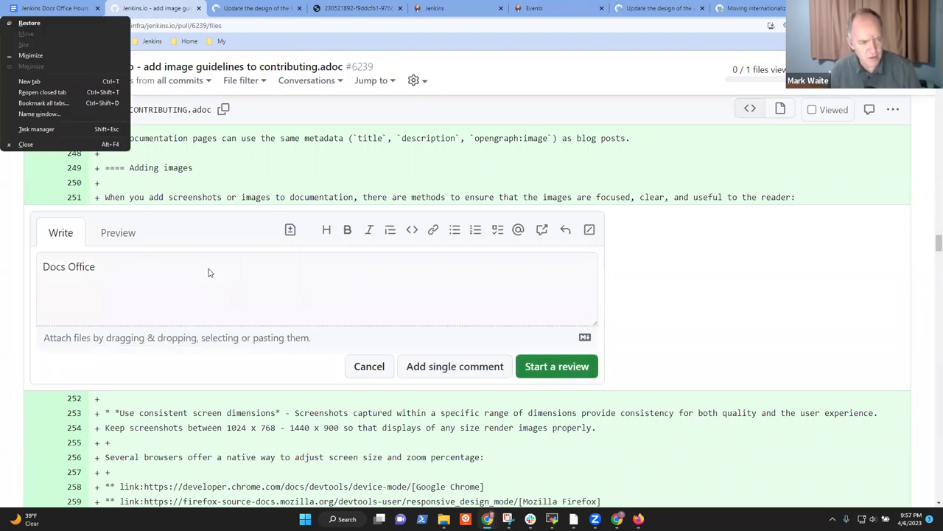
click(165, 273)
Step: Write that Office Hours suggested example image markup or a link to the asciidoc documentation
text(Hours )
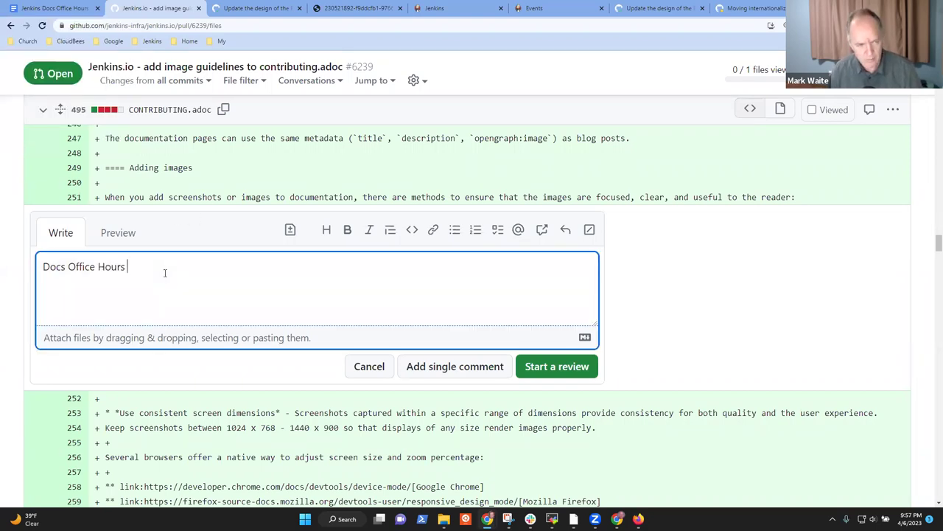
text((Asia) note)
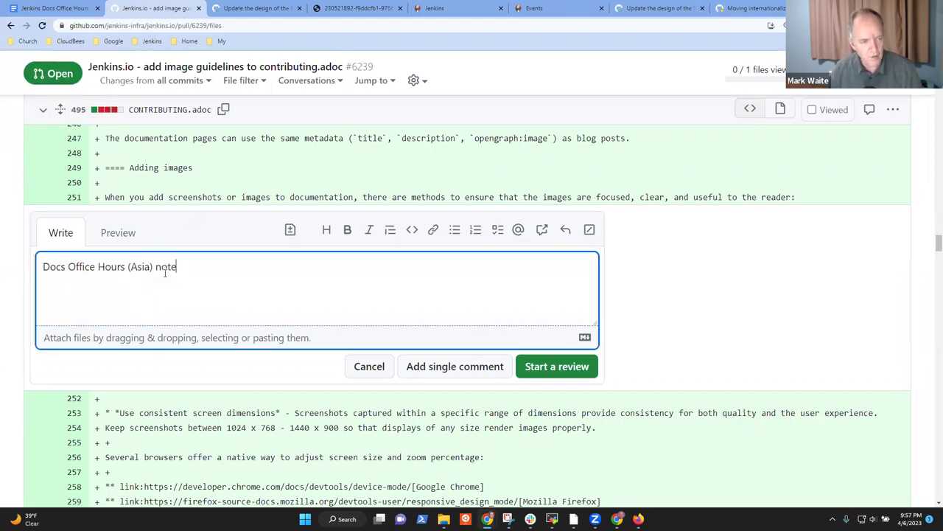
text(d that it )
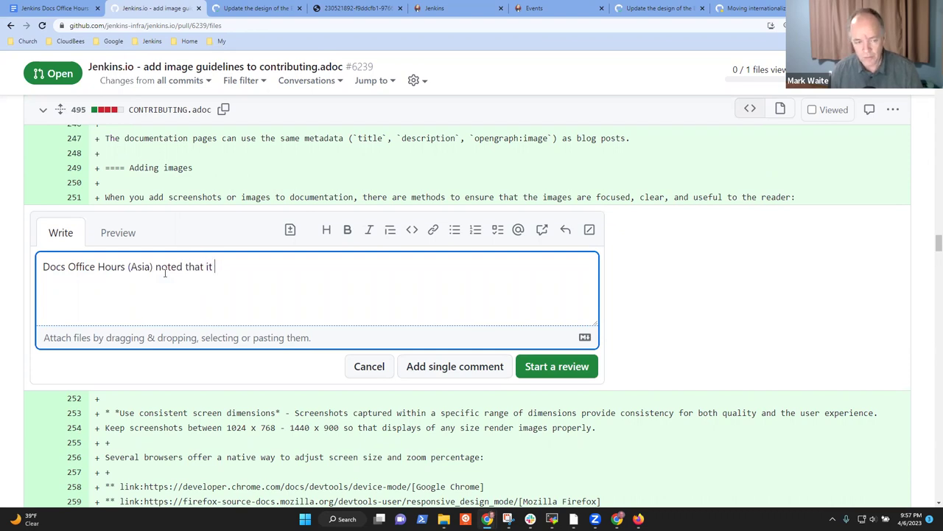
text(would be good to insert a )
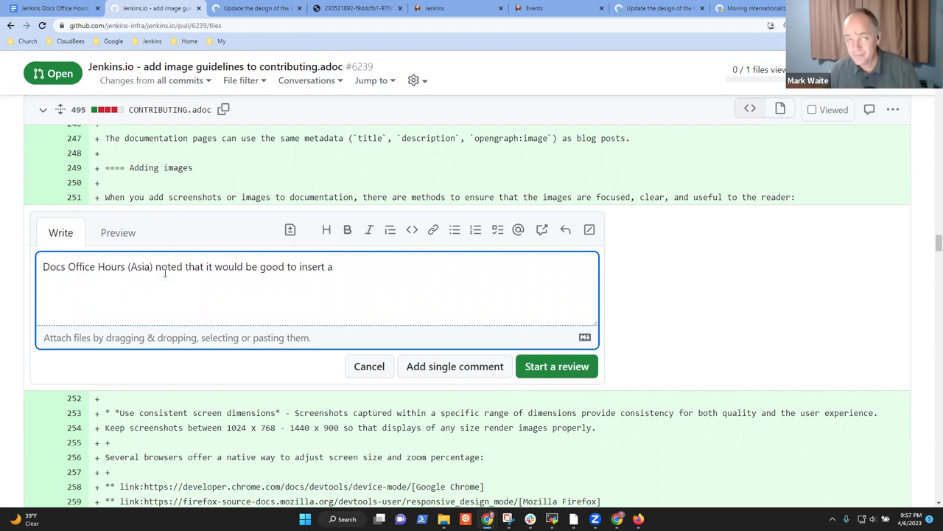
text(n example image markup into this )
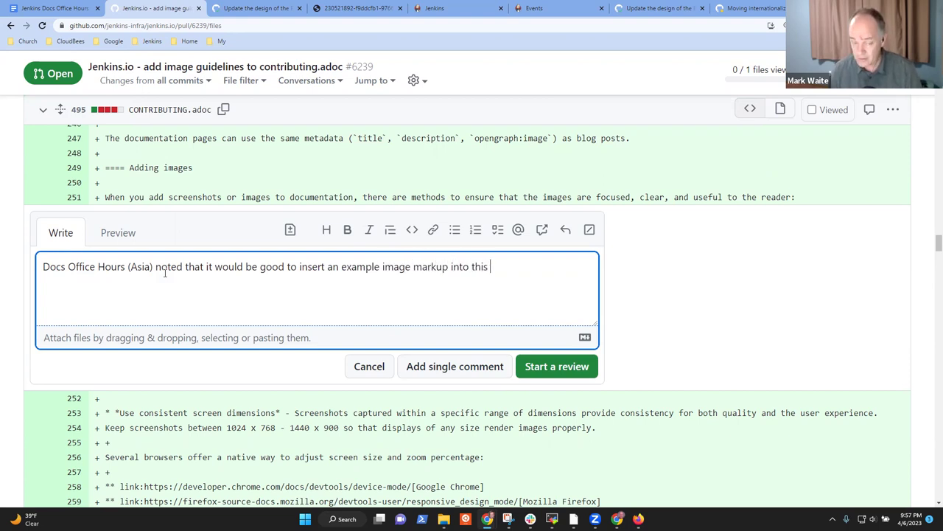
text(text. )
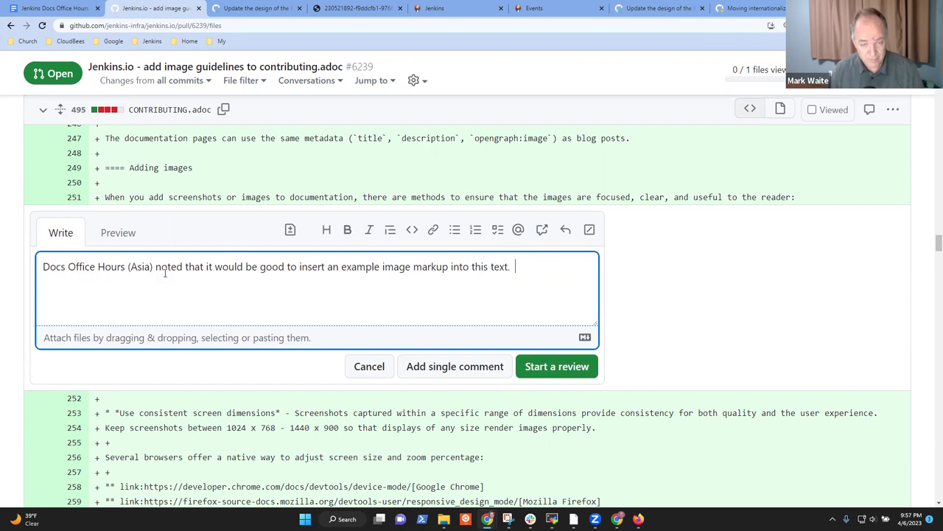
text(That way th)
key(BackSpace)
key(BackSpace)
key(BackSpace)
key(BackSpace)
key(BackSpace)
key(BackSpace)
key(BackSpace)
key(BackSpace)
key(BackSpace)
key(BackSpace)
text(Alterantely)
key(ctrl+BackSpace)
text(Alternatel)
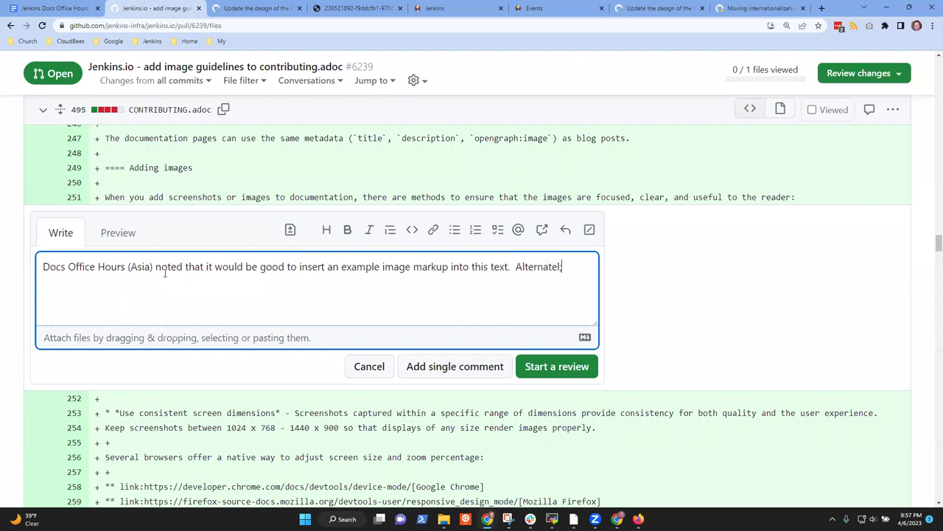
text(y, link to he)
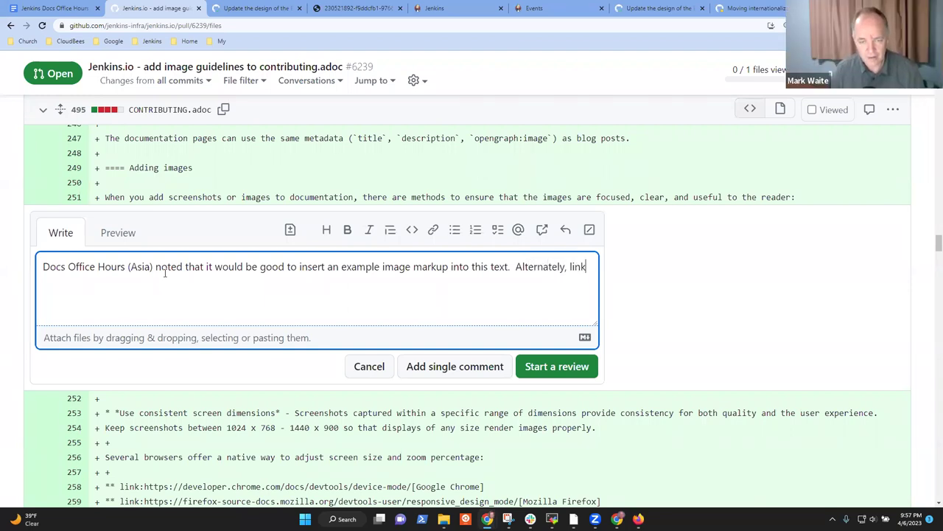
key(BackSpace)
key(BackSpace)
text(the )
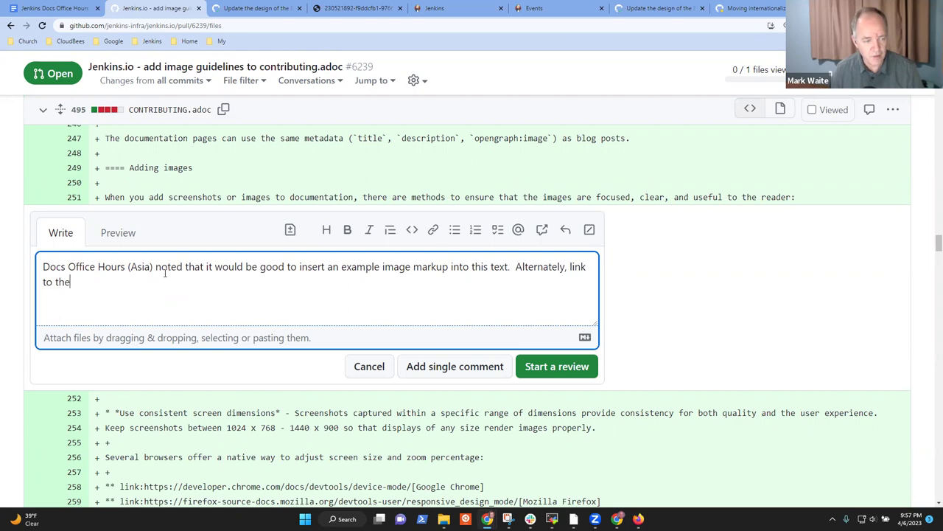
text(asciidoc )
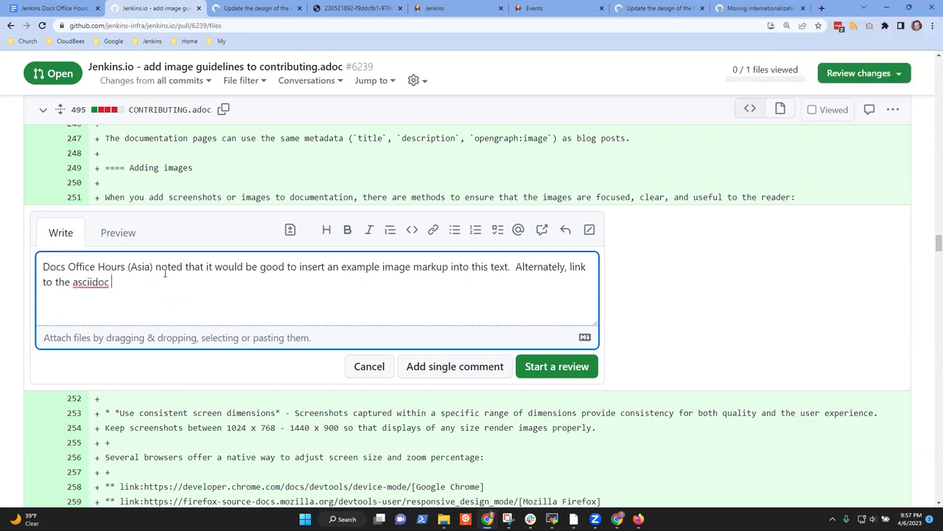
text(documentation so th)
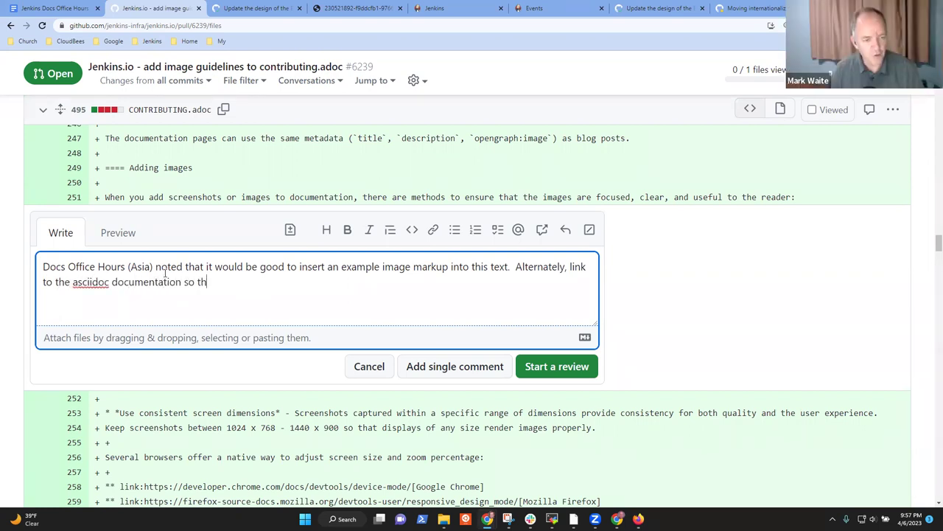
text(at the reader)
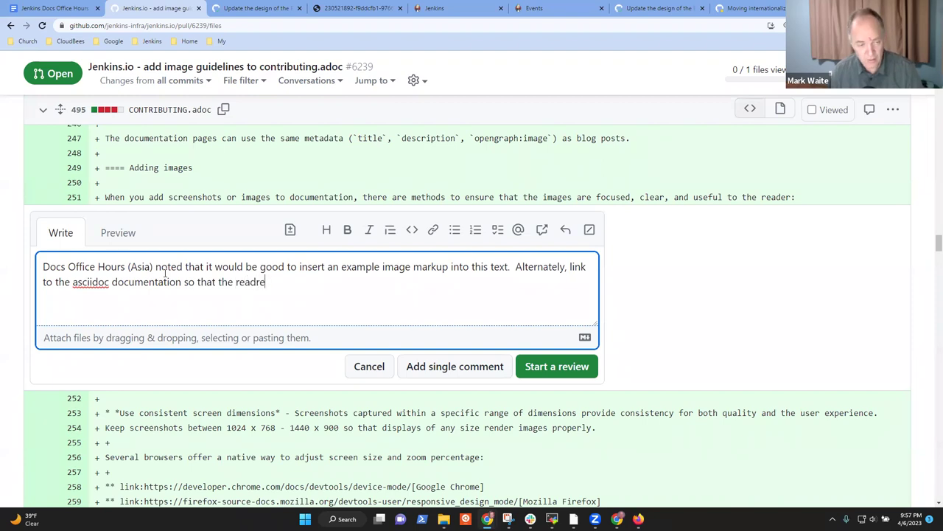
key(BackSpace)
key(BackSpace)
key(BackSpace)
key(BackSpace)
key(BackSpace)
key(BackSpace)
text(writer can )
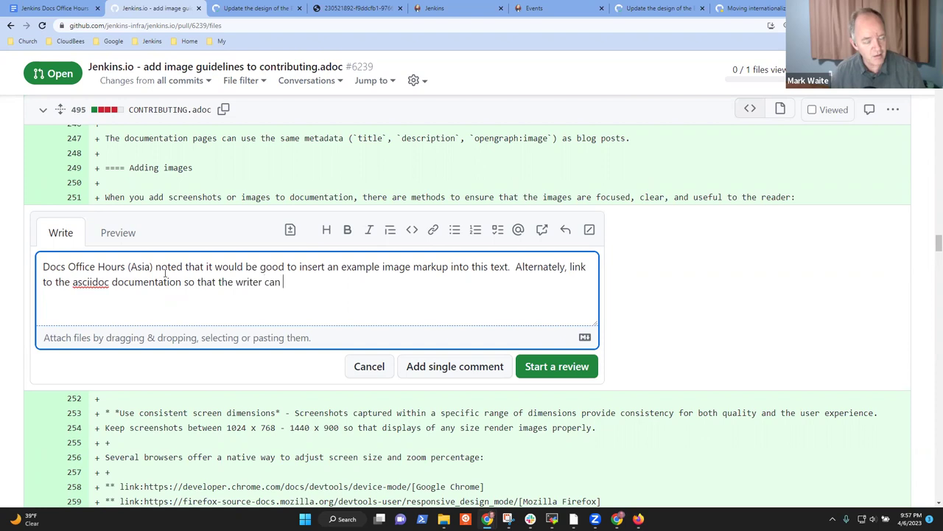
text(see reality)
key(BackSpace)
key(BackSpace)
key(BackSpace)
key(BackSpace)
key(BackSpace)
key(BackSpace)
key(BackSpace)
text(mult)
key(BackSpace)
key(BackSpace)
key(BackSpace)
key(BackSpace)
text(m)
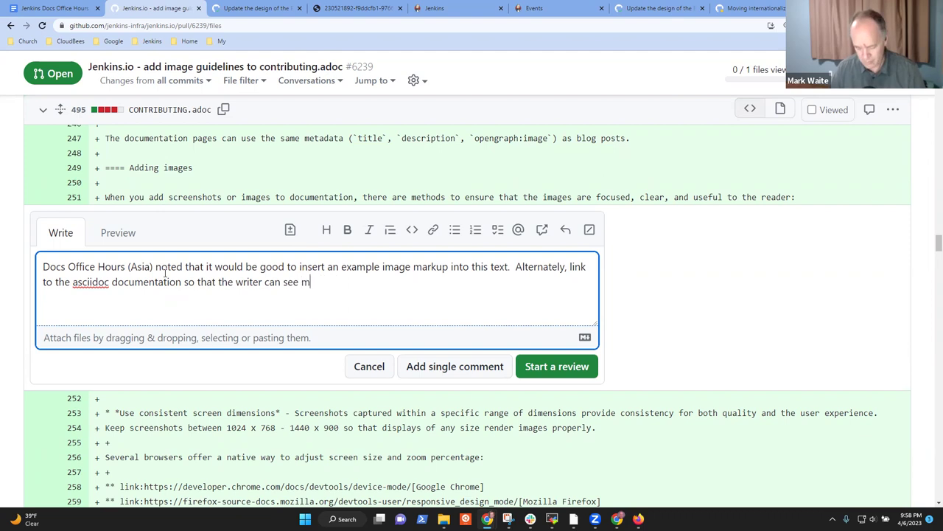
text(utitpl)
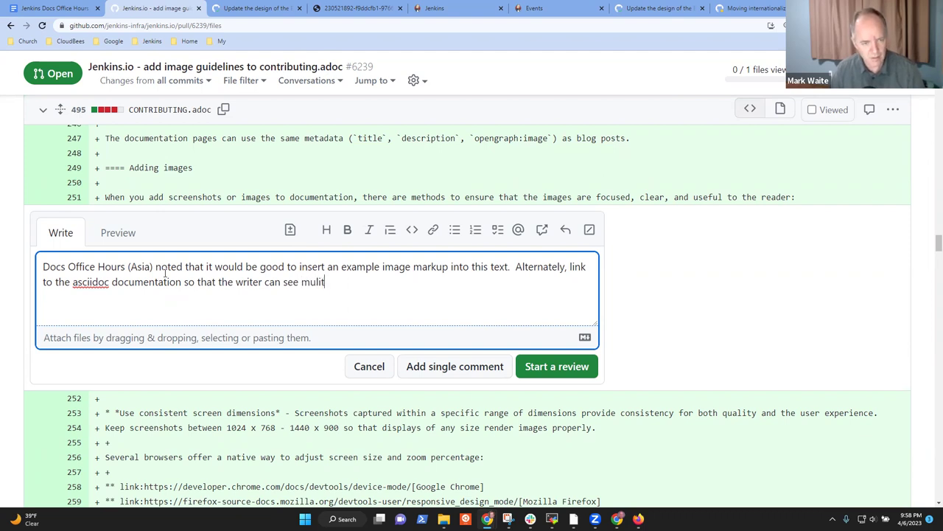
key(BackSpace)
key(BackSpace)
key(BackSpace)
key(BackSpace)
text(toi)
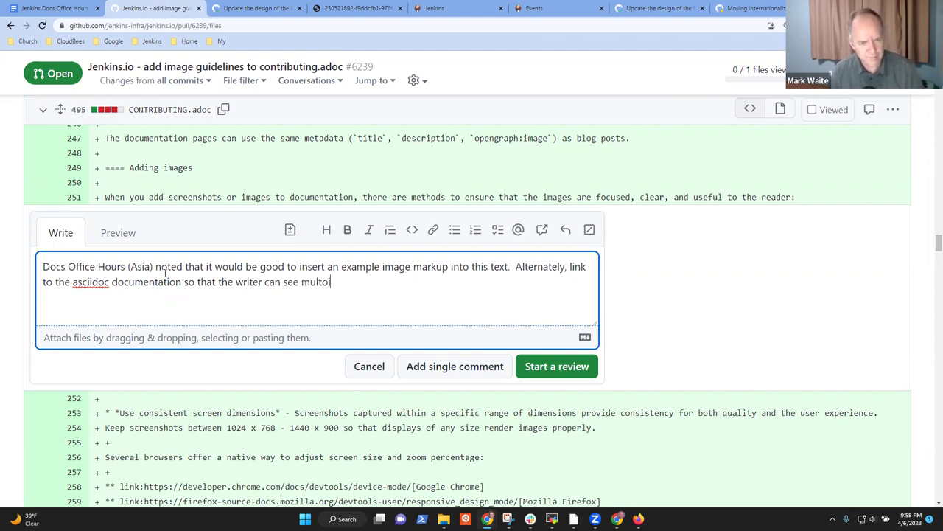
key(BackSpace)
key(BackSpace)
text(iple )
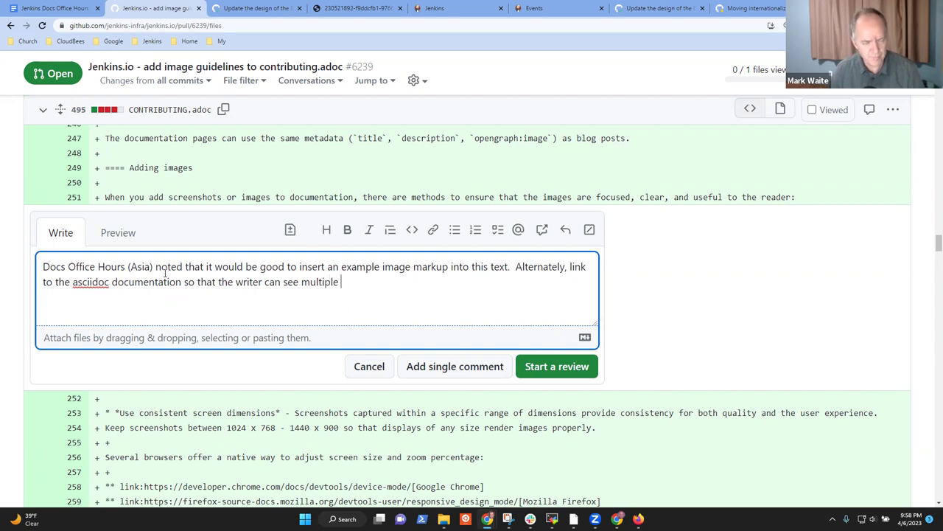
text(examples of )
text(imgae st)
key(BackSpace)
key(BackSpace)
key(BackSpace)
key(BackSpace)
key(BackSpace)
key(BackSpace)
key(BackSpace)
key(BackSpace)
text(image placement on the )
text(text and)
key(BackSpace)
key(BackSpace)
key(BackSpace)
key(BackSpace)
Step: Finish the comment listing page placement, text wrapping, alt text and this guide's practices, then post it
key(BackSpace)
key(BackSpace)
key(BackSpace)
key(BackSpace)
text(page and)
key(BackSpace)
key(BackSpace)
key(BackSpace)
key(BackSpace)
key(BackSpace)
key(BackSpace)
key(BackSpace)
key(BackSpace)
key(BackSpace)
text(page, text wriu)
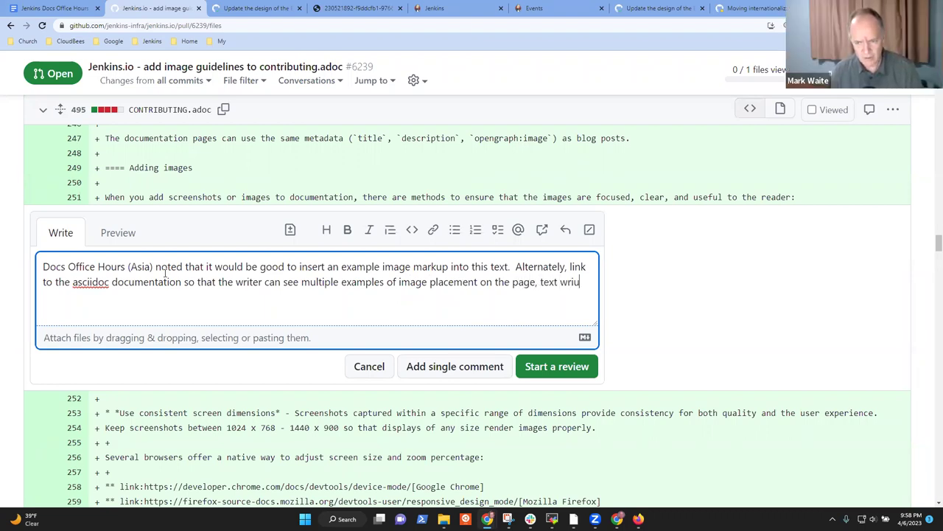
key(BackSpace)
text(a)
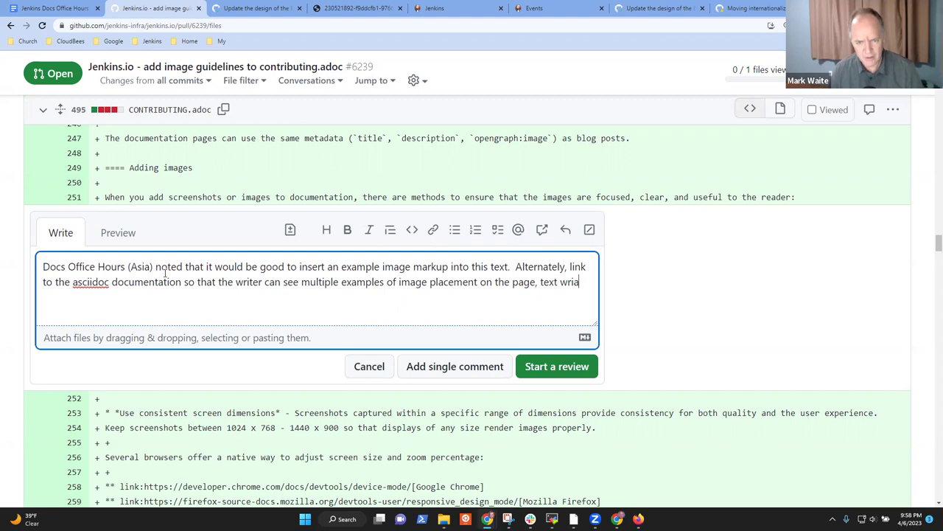
text(p)
text(pingg)
key(BackSpace)
key(BackSpace)
text(g )
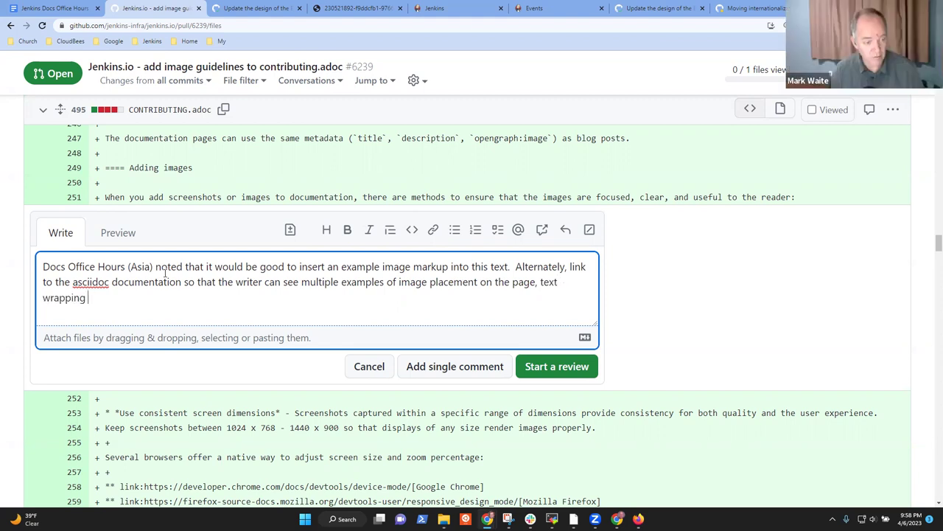
text( alt tes,)
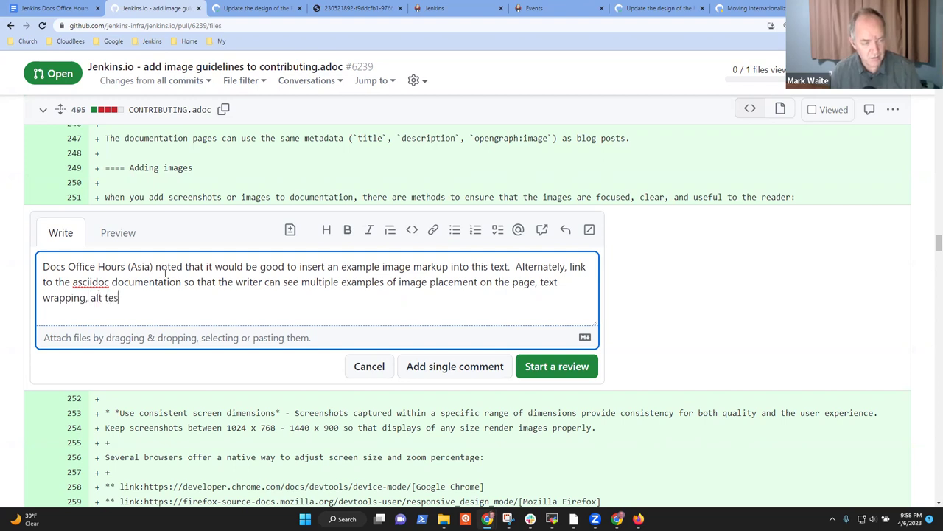
key(BackSpace)
key(BackSpace)
key(BackSpace)
text(xt)
text(d )
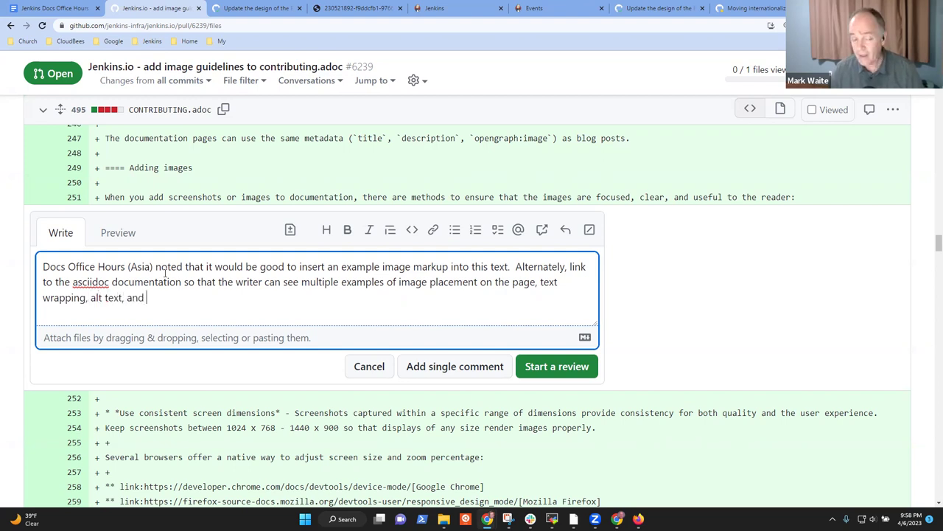
text(how to implem)
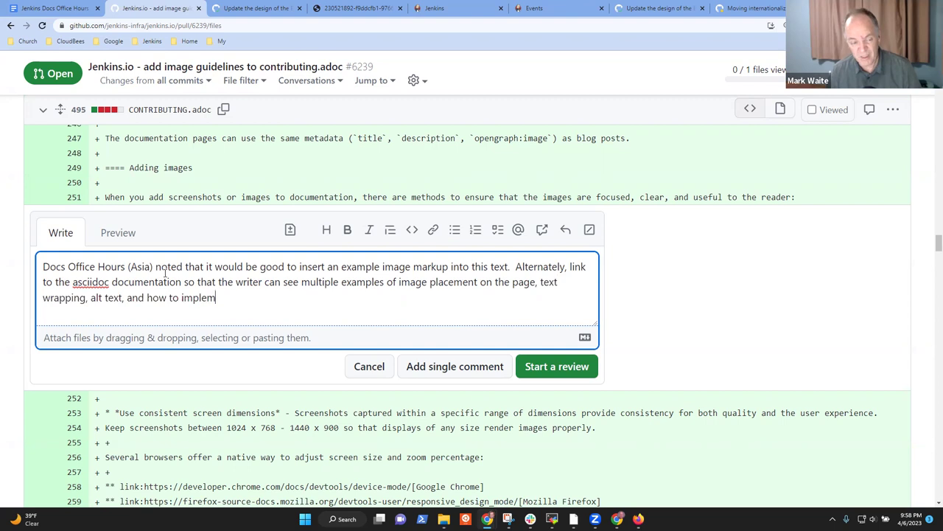
text(ent a)
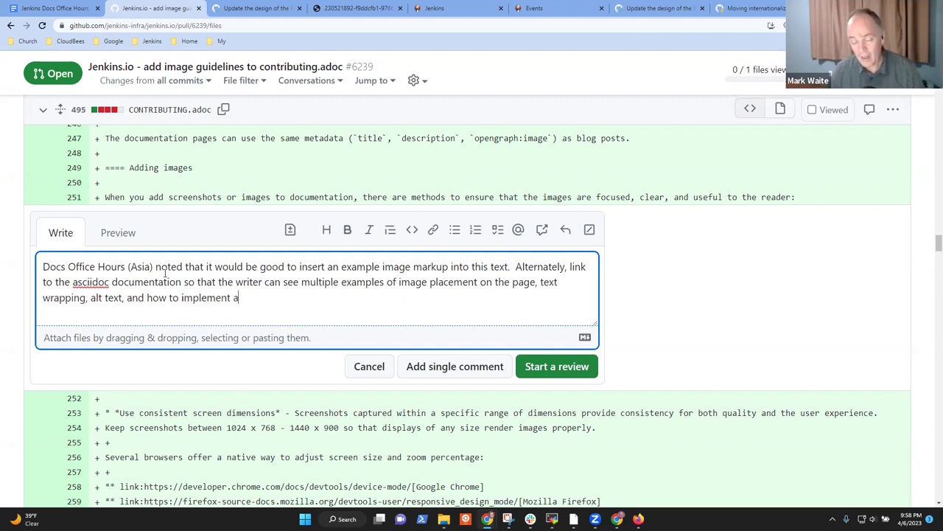
text(ny other imag)
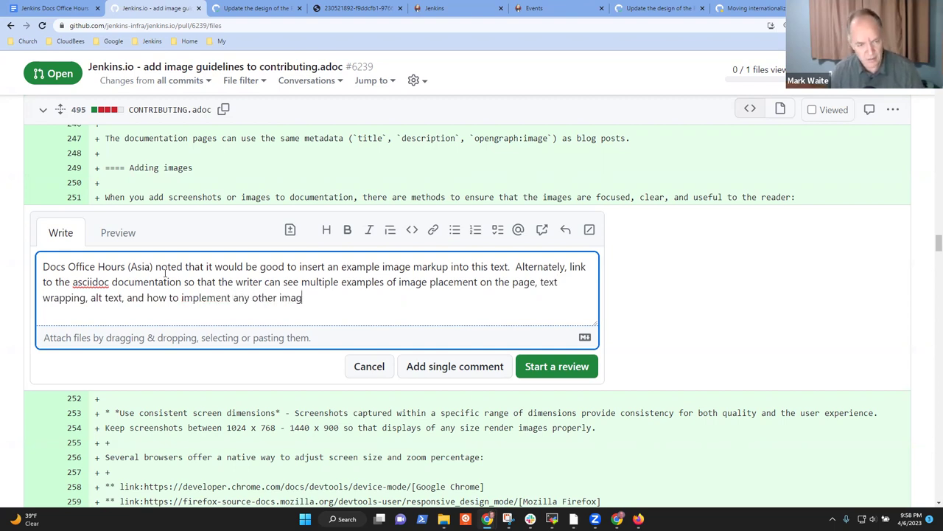
text(e standardas)
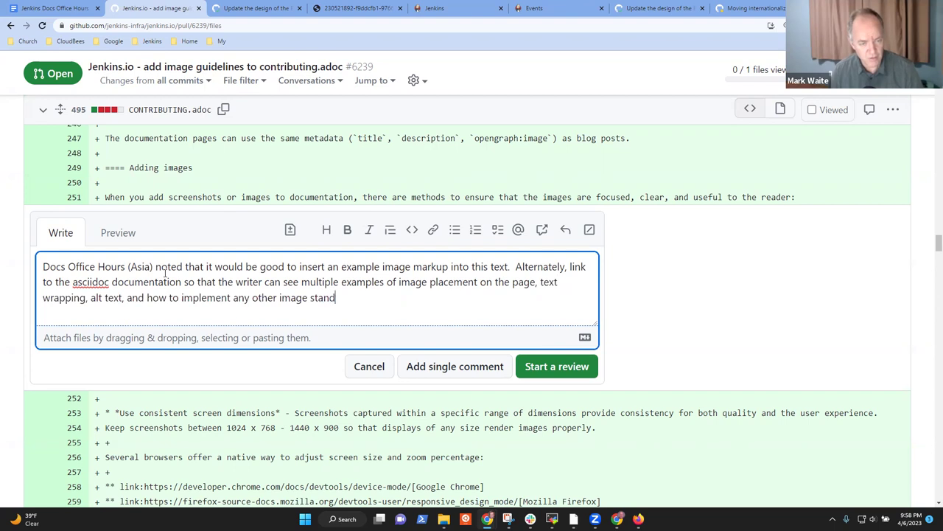
key(BackSpace)
key(ctrl+BackSpace)
key(ctrl+BackSpace)
key(ctrl+BackSpace)
key(ctrl+BackSpace)
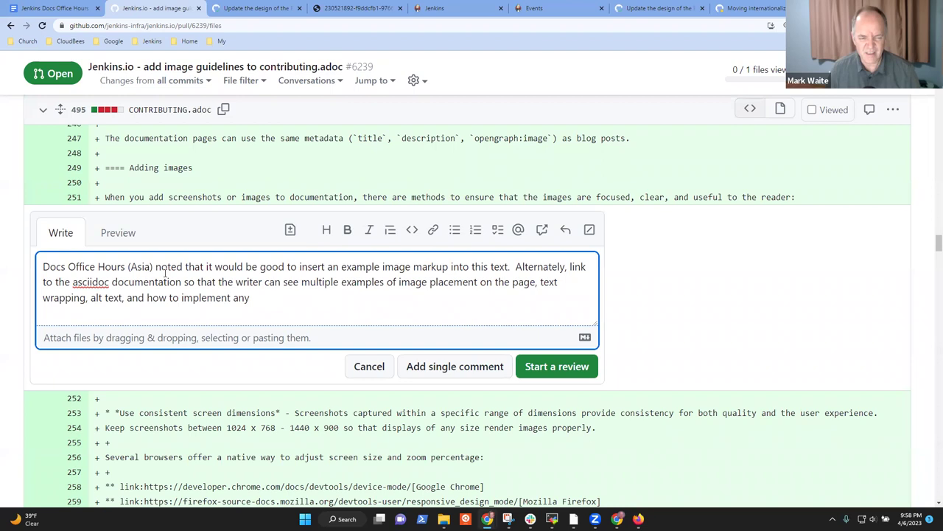
text(the practices desc)
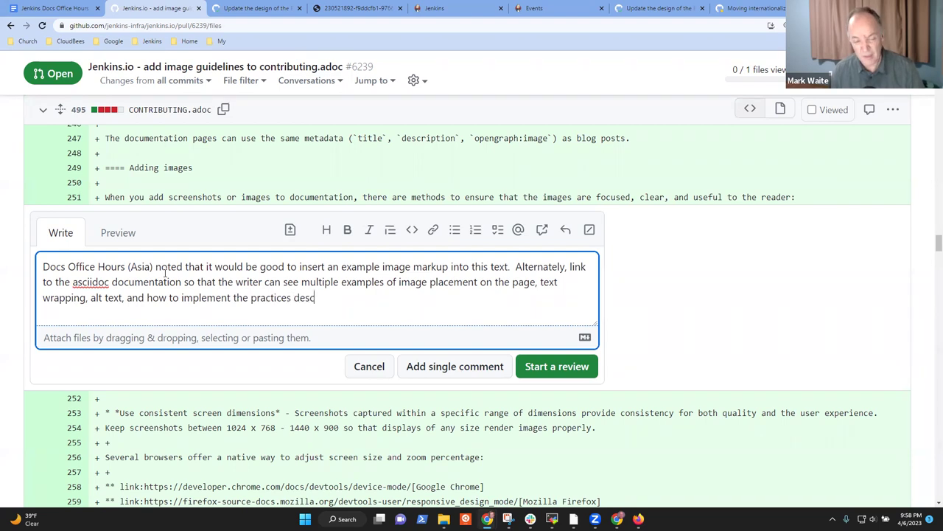
text(ribed in the)
key(BackSpace)
key(BackSpace)
key(BackSpace)
text(this guide.)
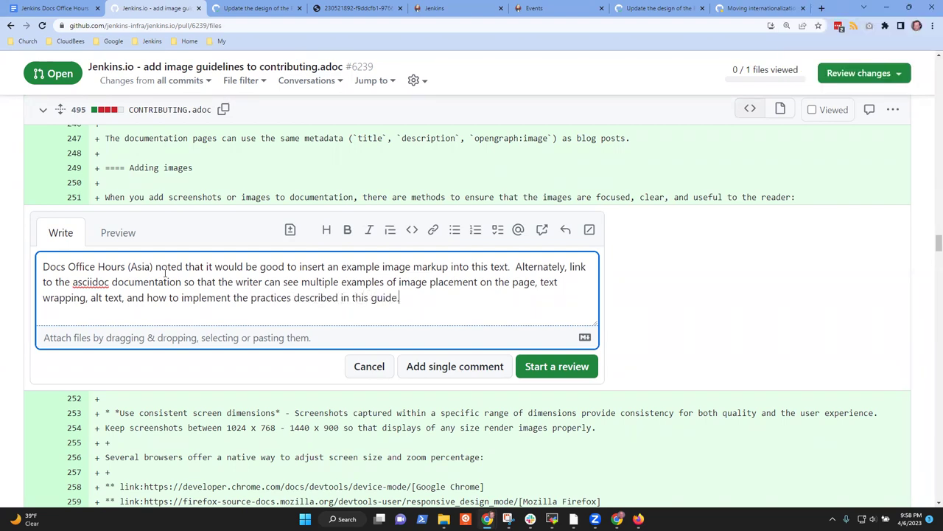
click(445, 367)
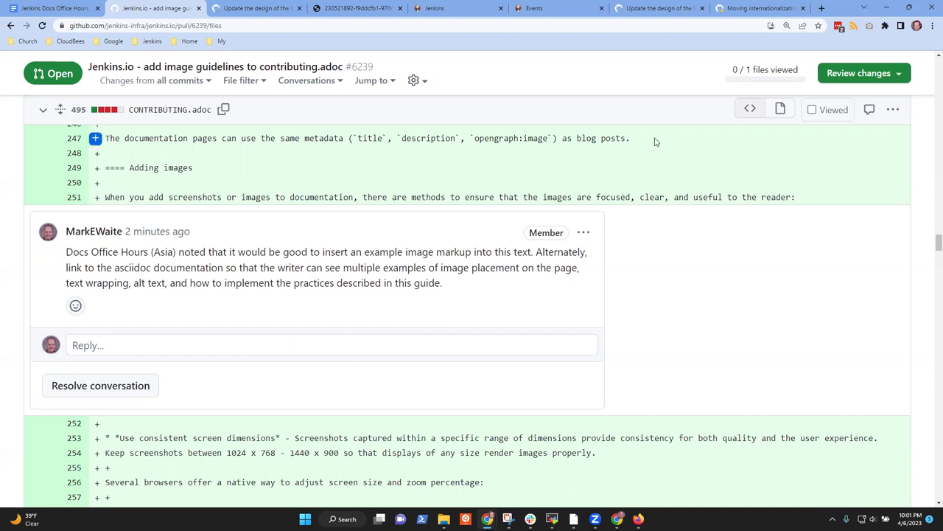
Step: Open the jenkins.io home page from the Jenkins bookmarks folder in a new tab
click(822, 8)
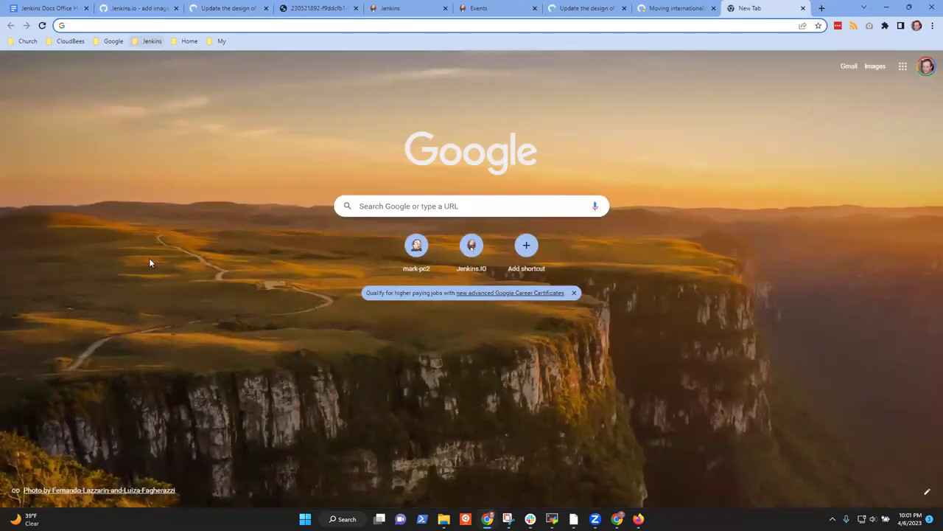
click(153, 41)
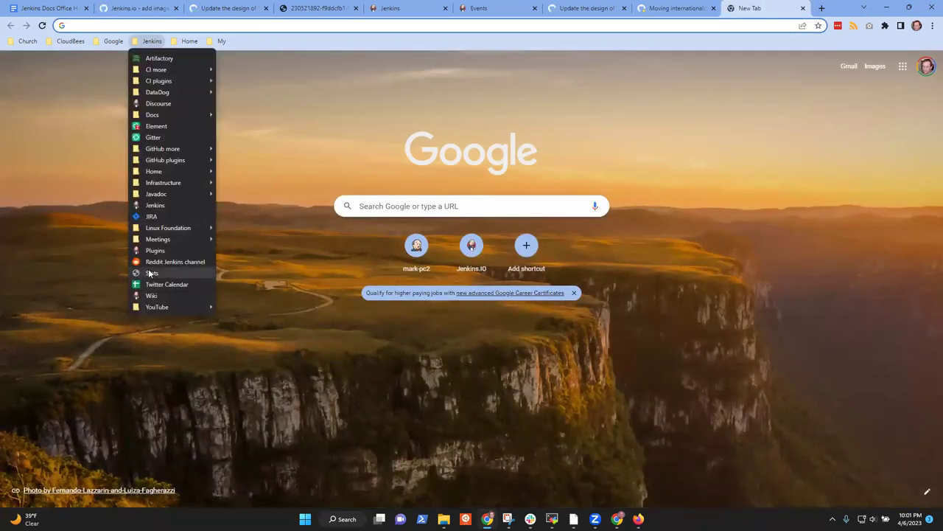
click(164, 206)
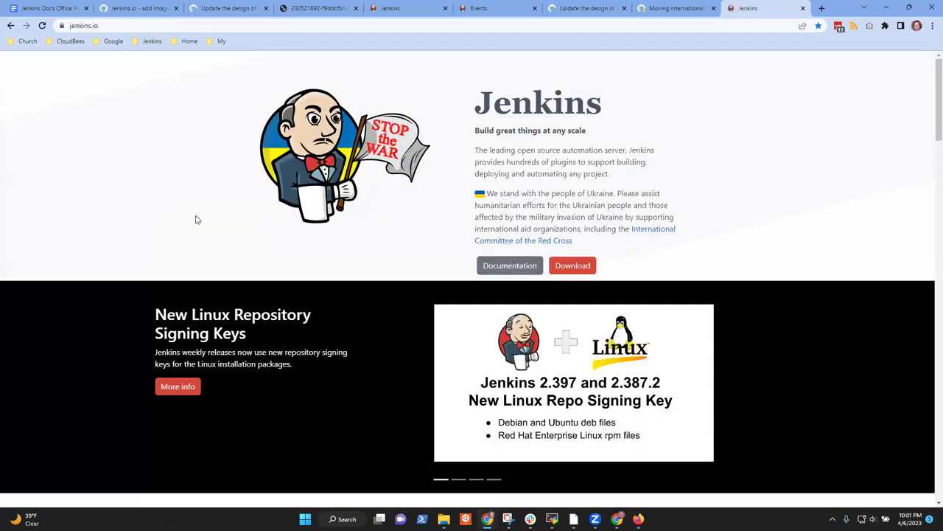
click(530, 68)
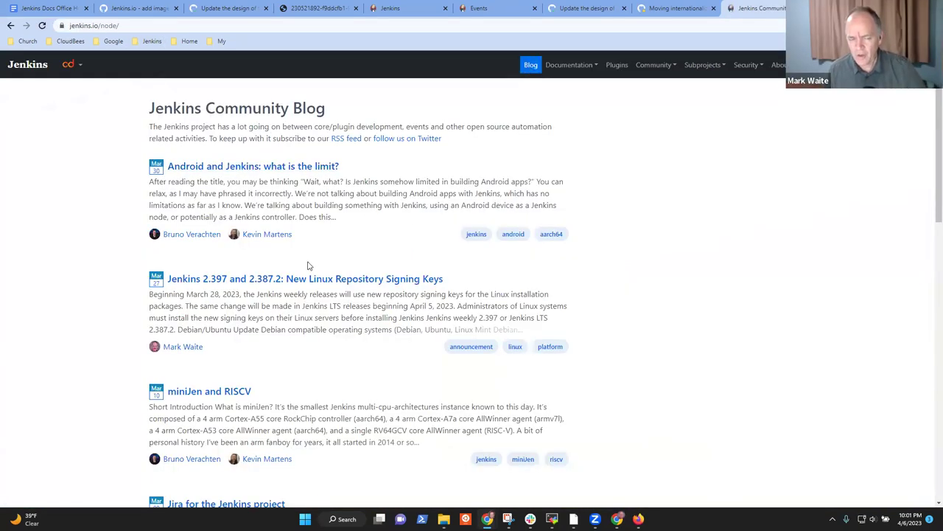
scroll(929, 189, down, 12)
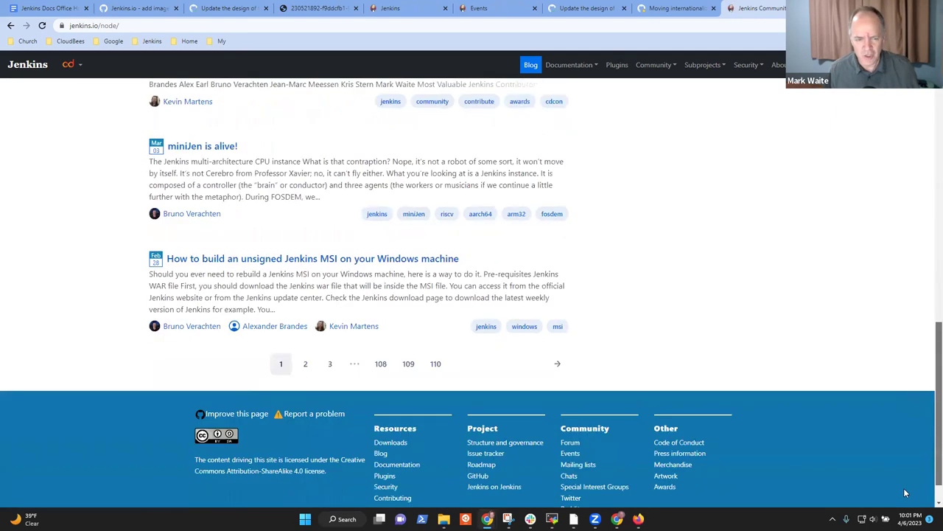
click(305, 327)
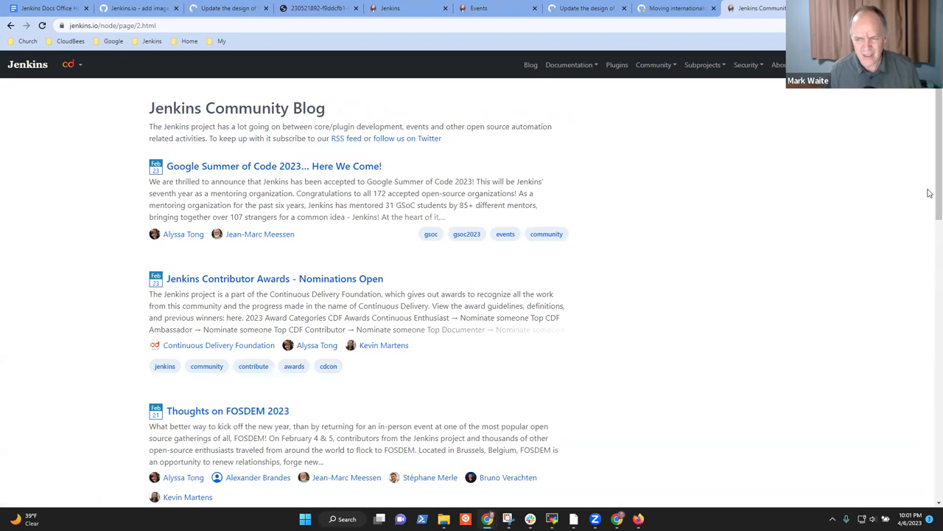
scroll(927, 191, down, 4)
scroll(927, 429, down, 10)
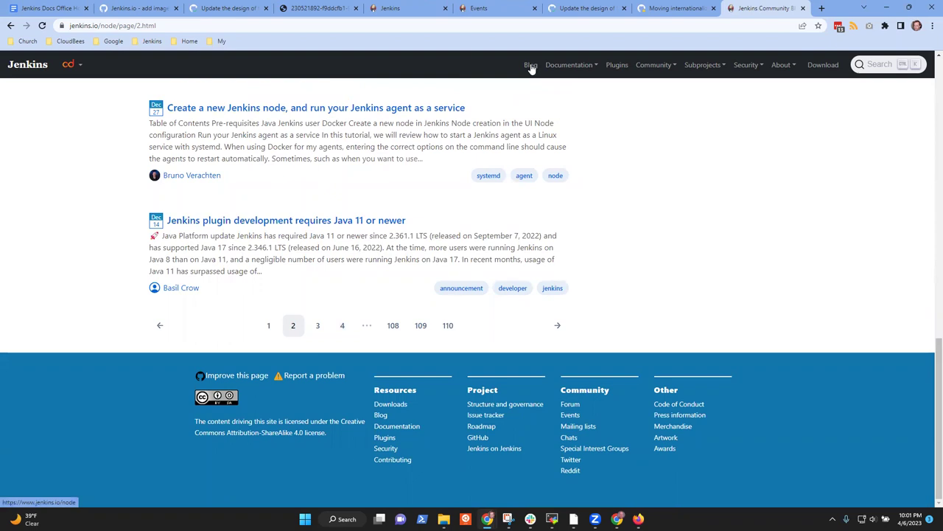
Step: Search the plugins index for 'git' and page through the 85 results, ending on page 1
click(615, 68)
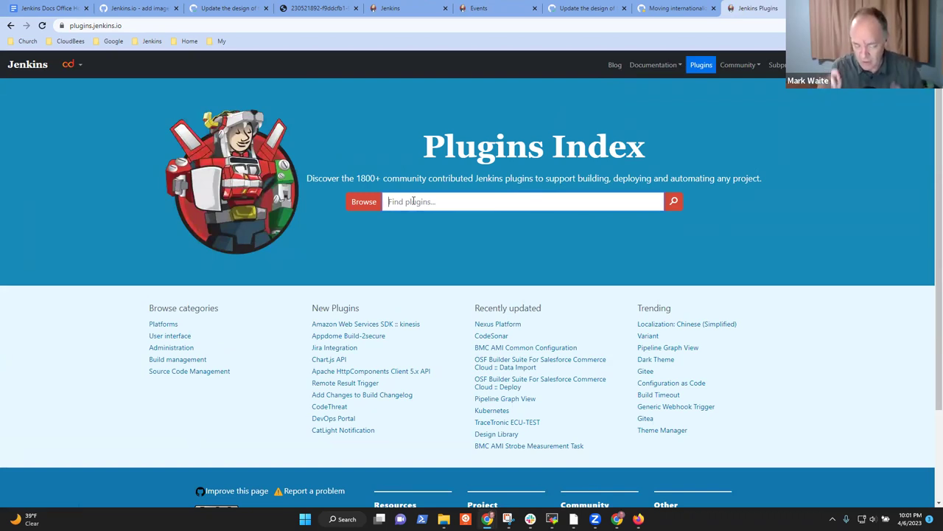
text(git)
key(Return)
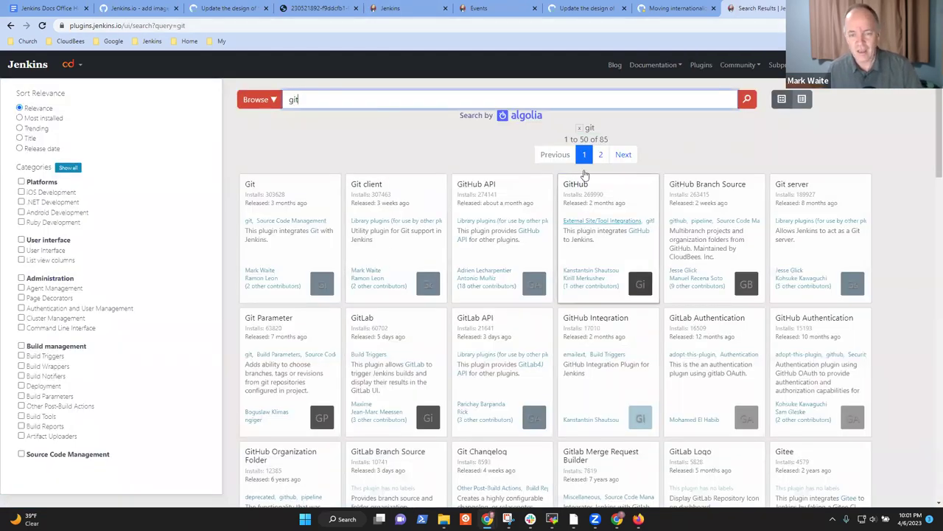
click(600, 154)
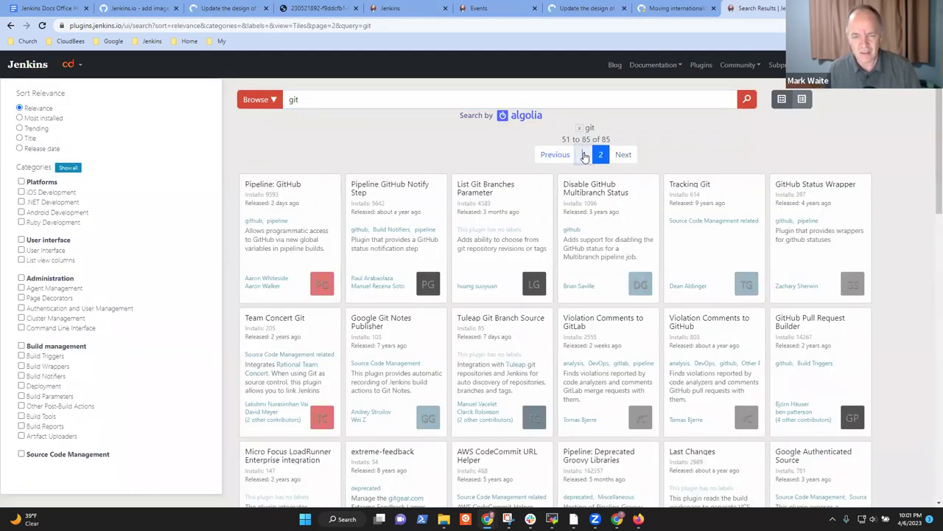
click(584, 155)
click(600, 156)
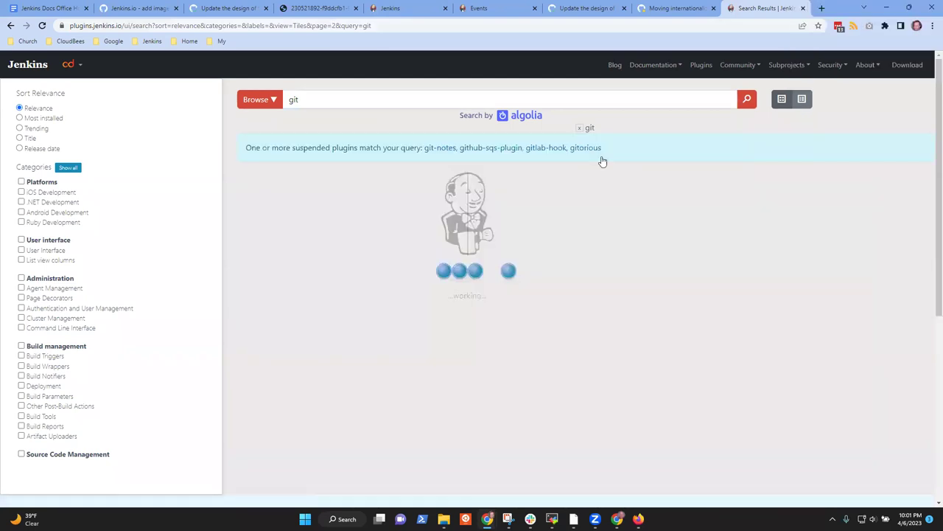
click(586, 158)
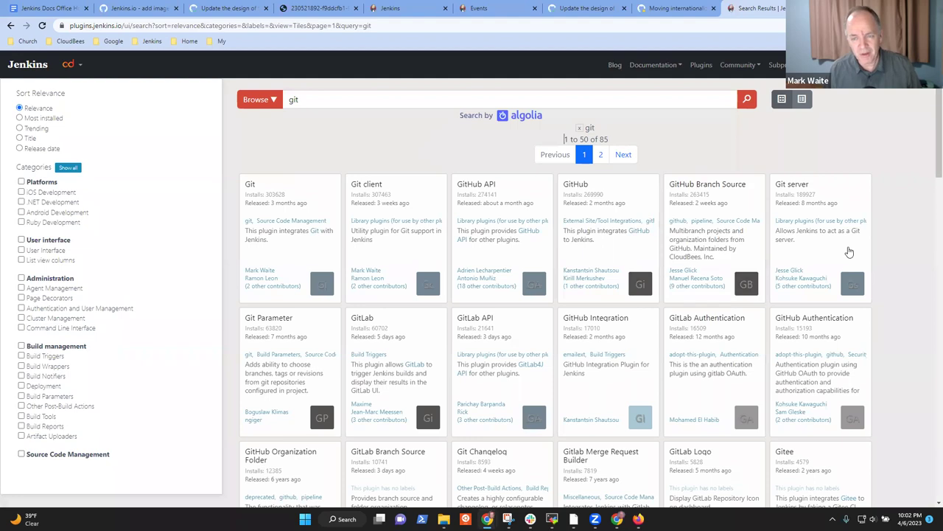
drag(299, 73, 793, 68)
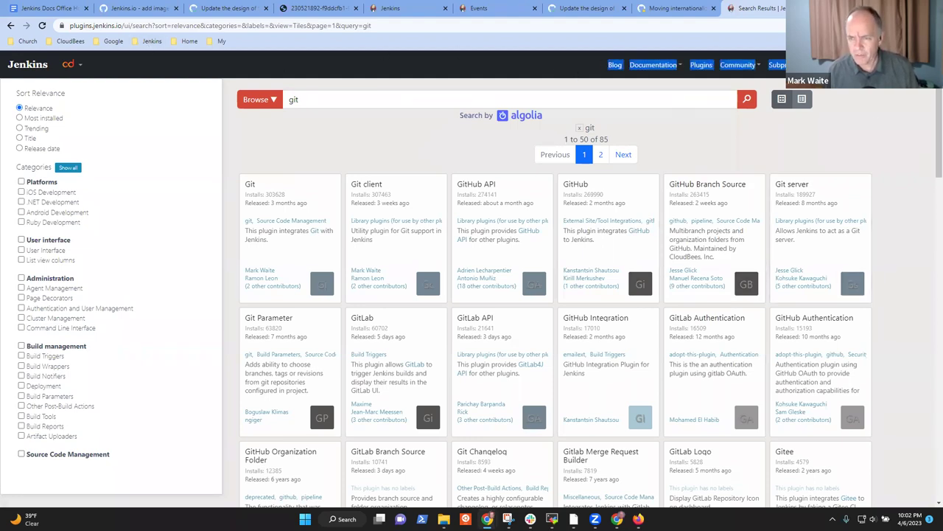
drag(930, 144, 933, 457)
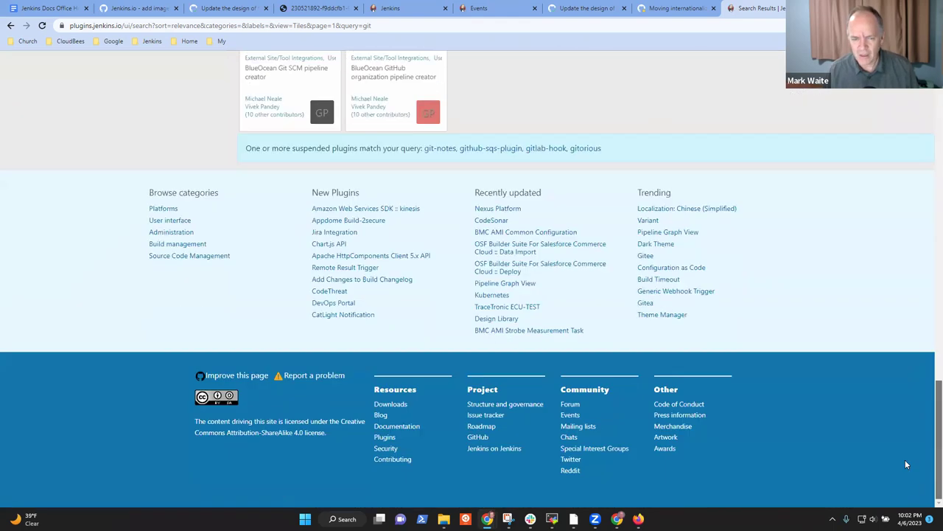
drag(754, 467, 199, 376)
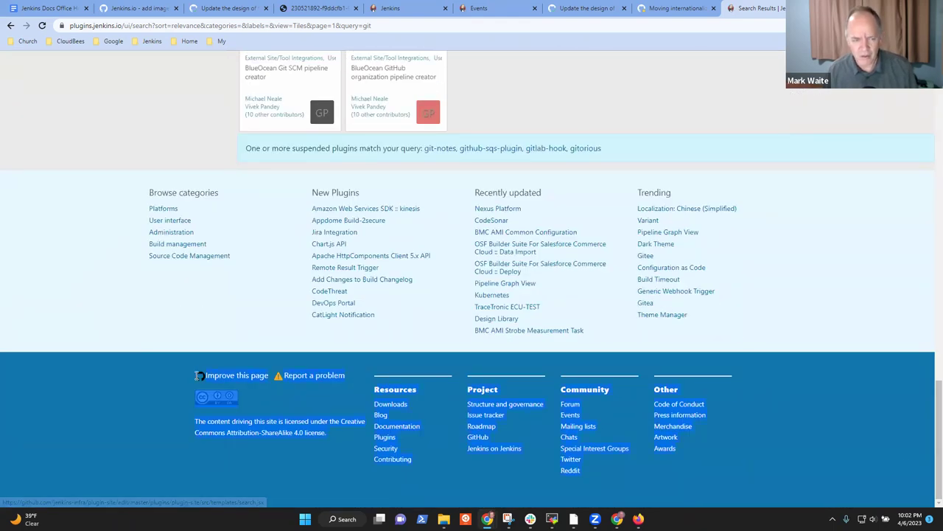
click(83, 412)
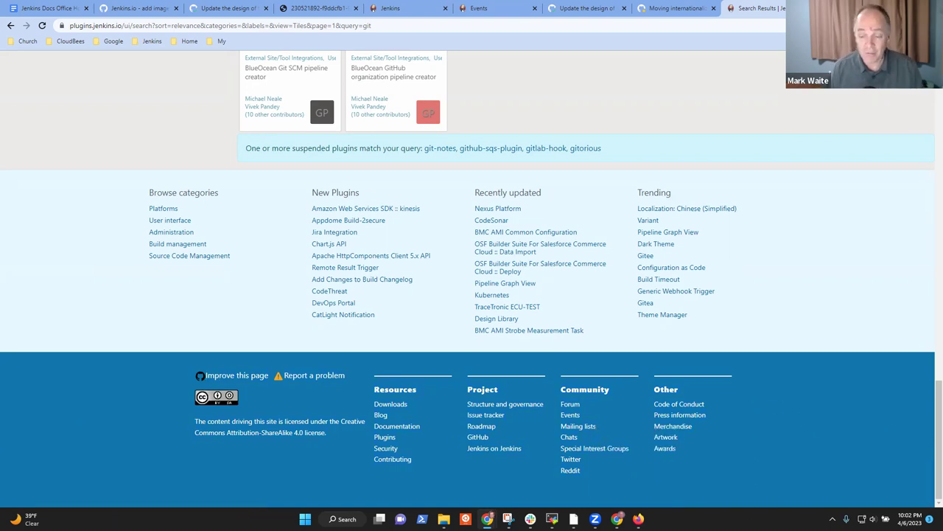
key(Home)
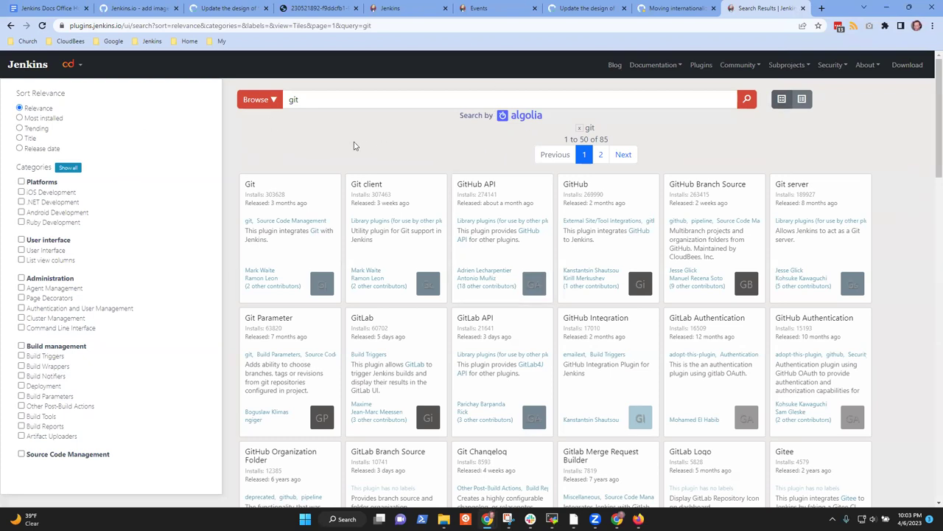
Step: Glance at the Git client plugin, then open the Git plugin page (version 5.0.0)
click(423, 199)
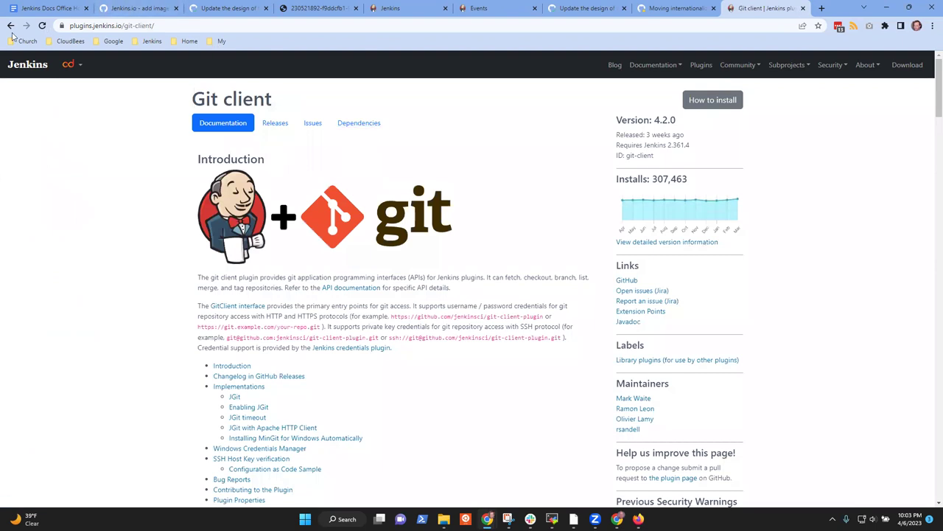
click(10, 25)
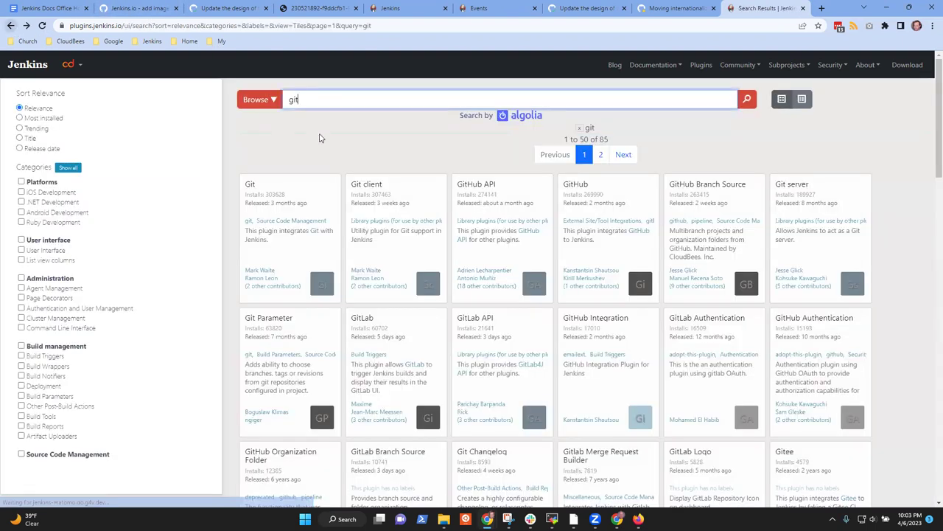
click(315, 194)
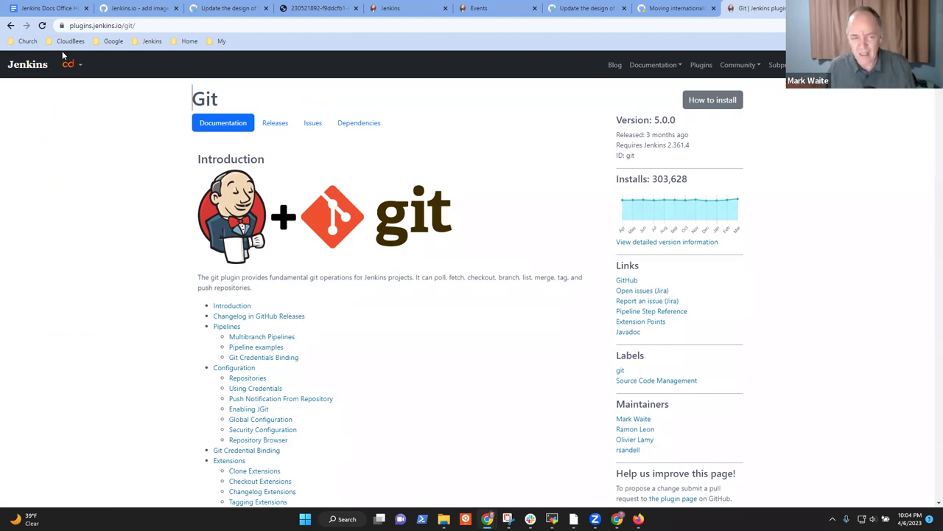
click(230, 6)
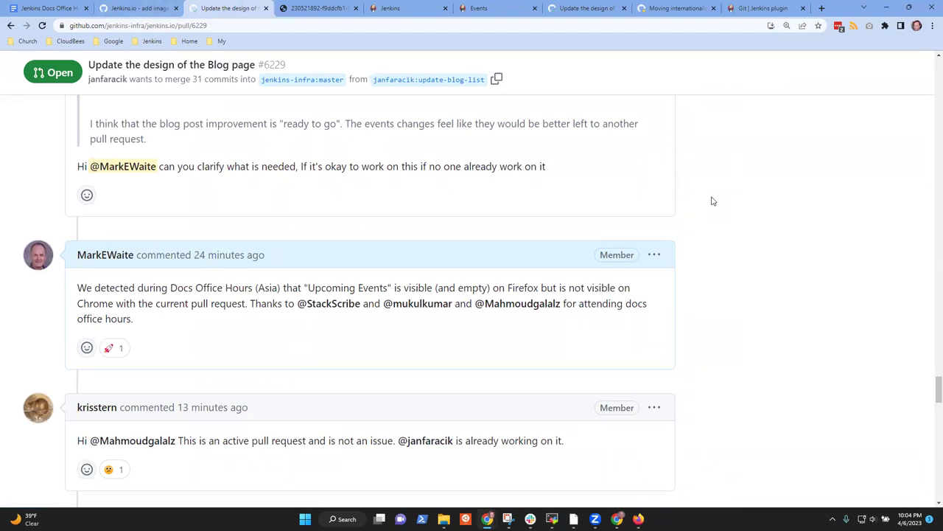
Step: Zoom the Blog redesign pull request back to 100%, read its latest comments, then return to the image guidelines diff
key(ctrl+minus)
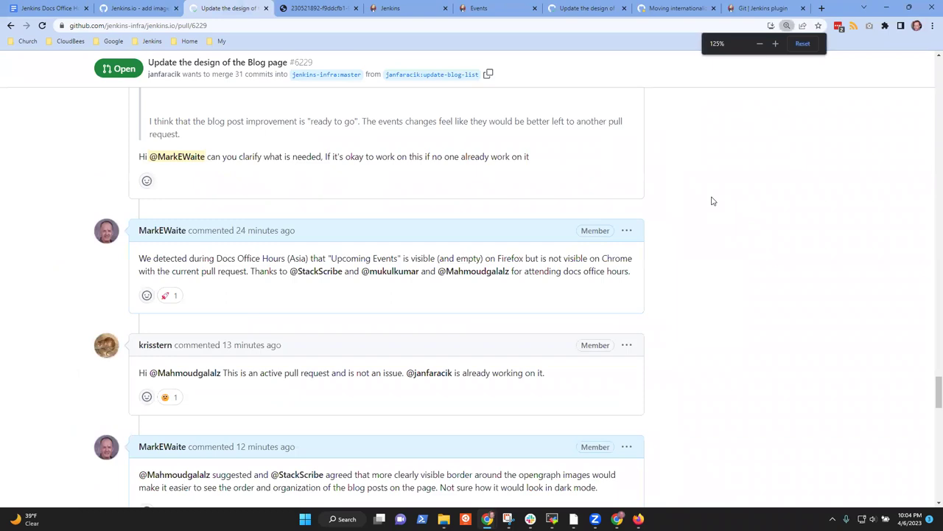
key(ctrl+minus)
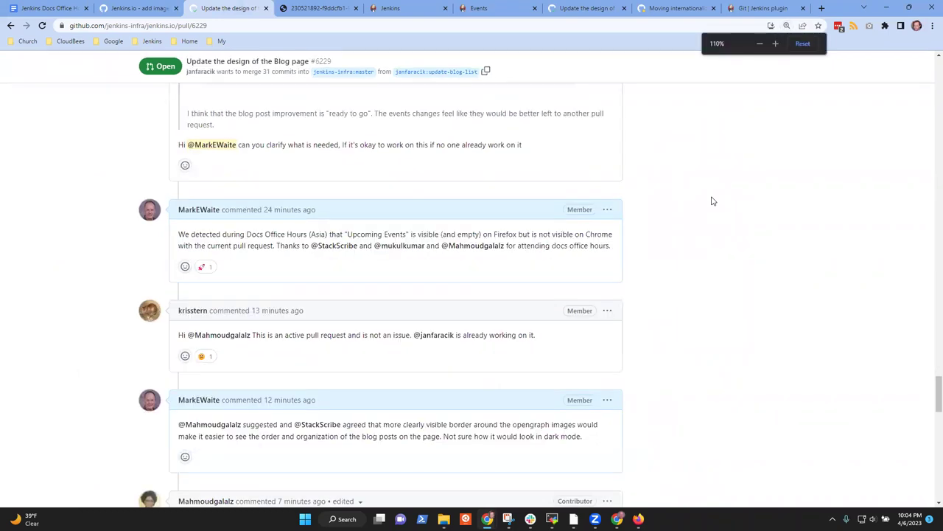
key(ctrl+minus)
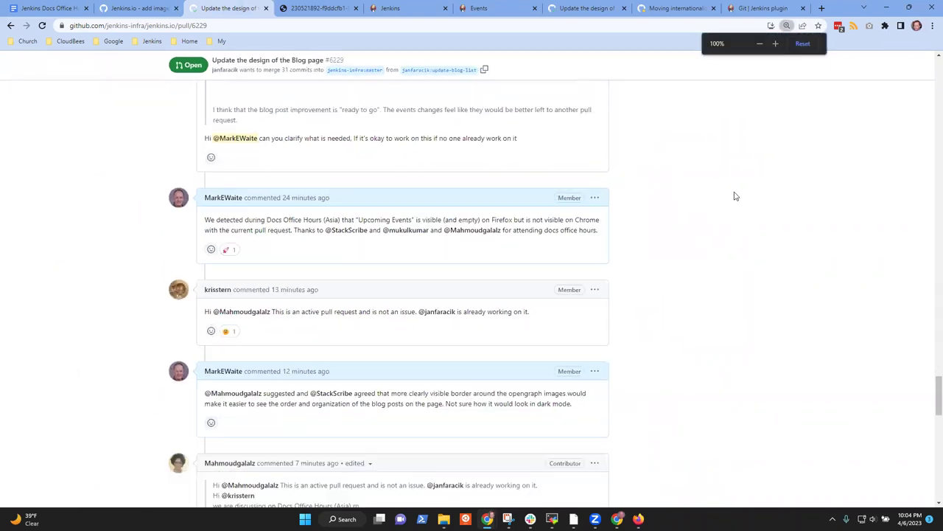
scroll(689, 291, down, 1)
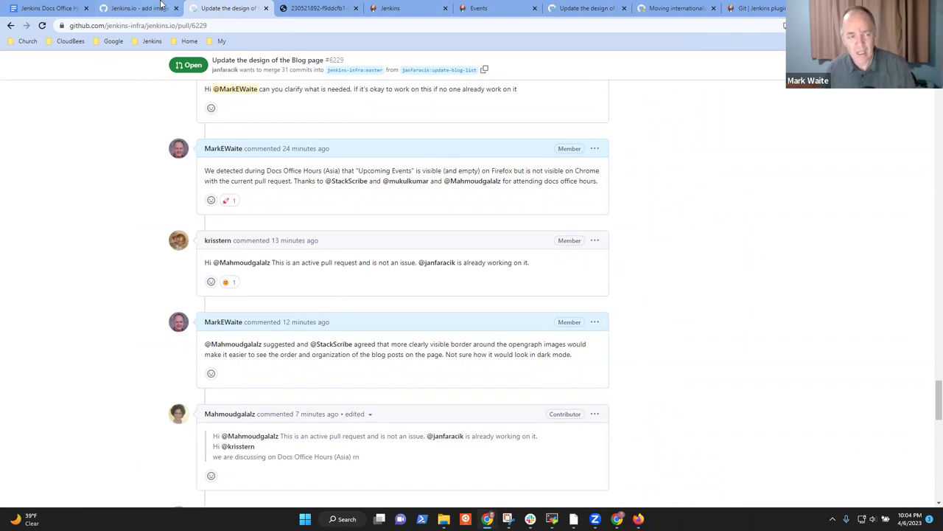
key(ctrl+shift+Tab)
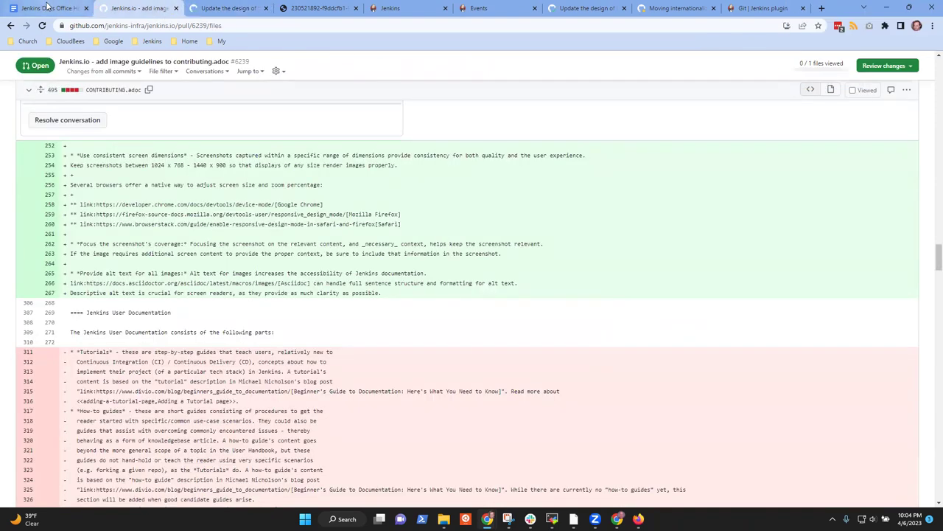
key(ctrl+shift+Tab)
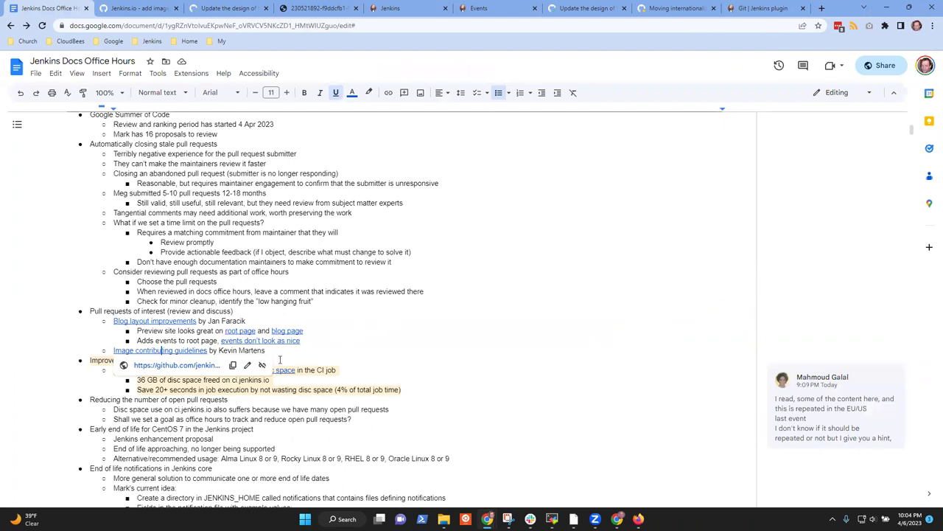
Step: Follow the Blog layout improvements link in the notes to open pull request #6229
drag(284, 351, 287, 355)
click(287, 355)
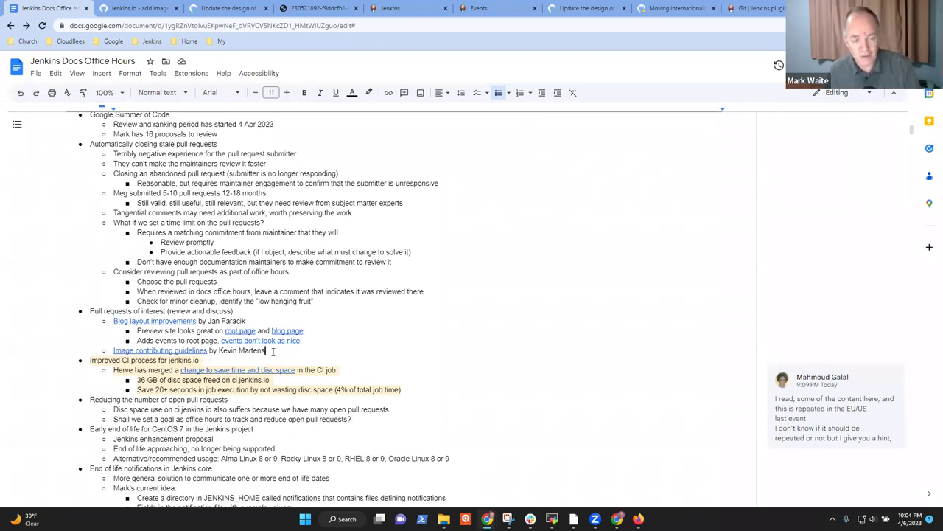
click(288, 331)
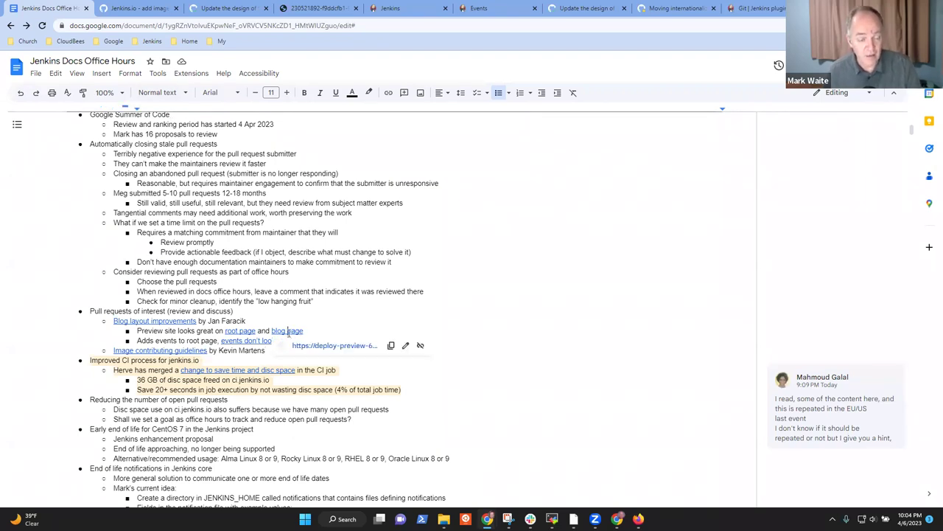
click(169, 325)
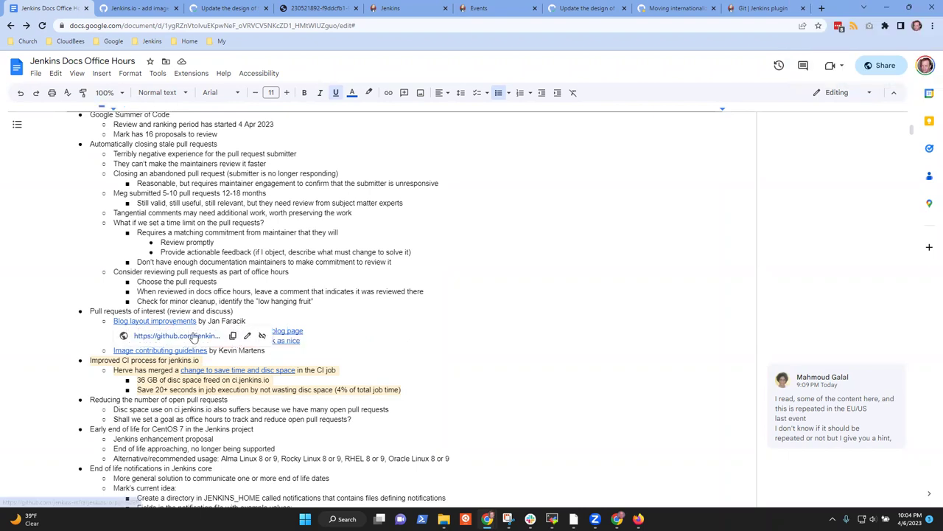
click(190, 336)
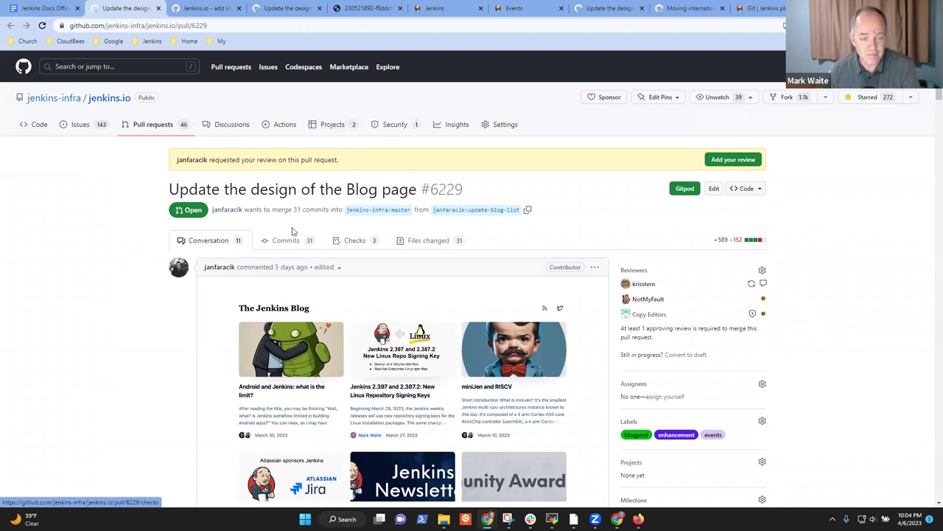
mouse_move(231, 213)
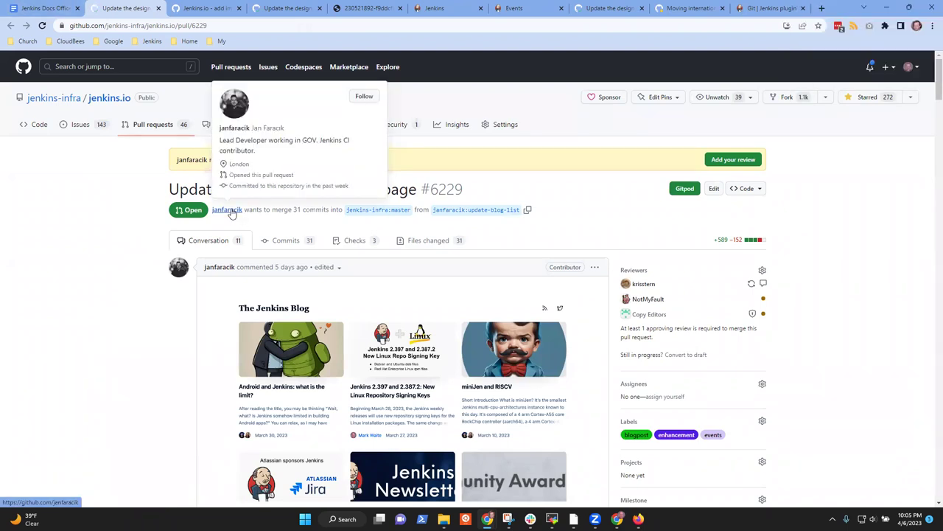